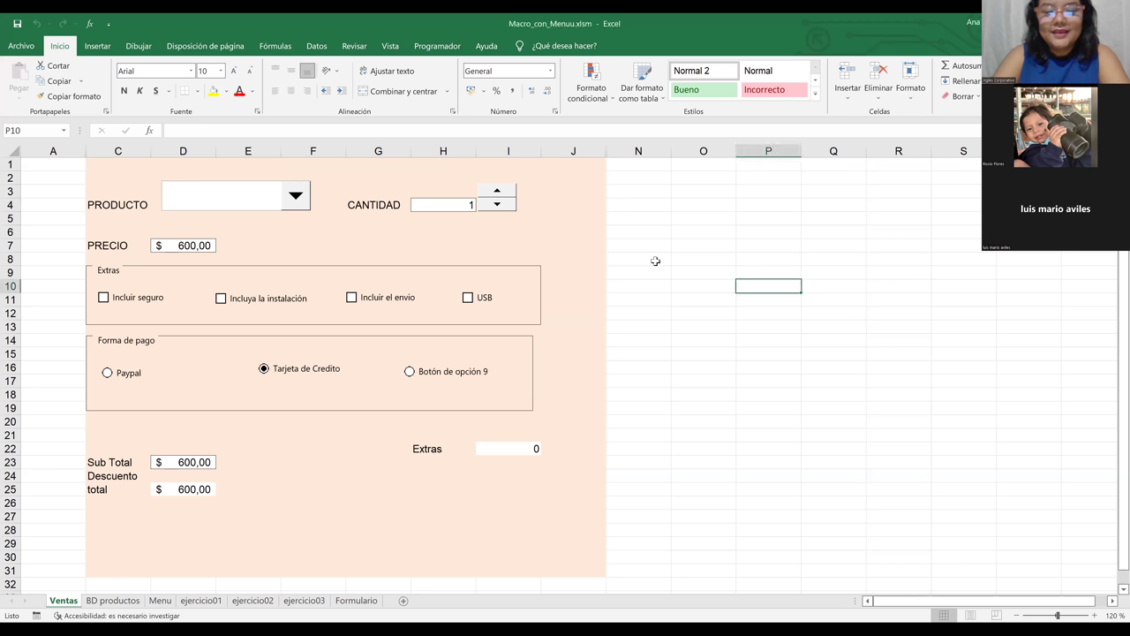
- Examine the Sub Total formula in cell D23 and the cells around the discount and total
click(819, 352)
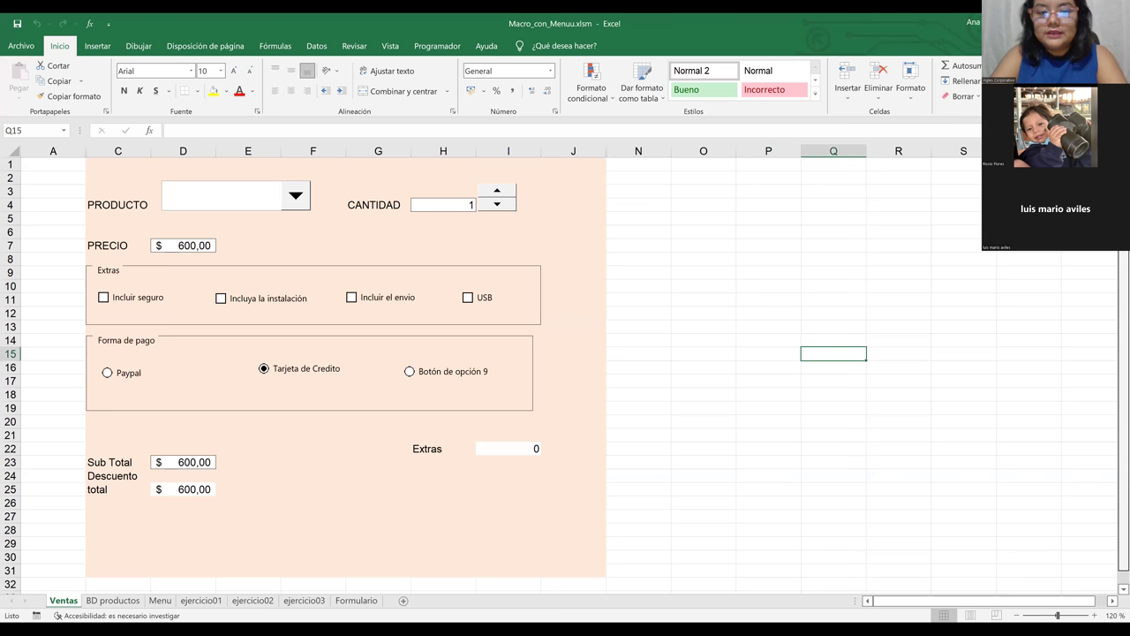
scroll(566, 371, down, 1)
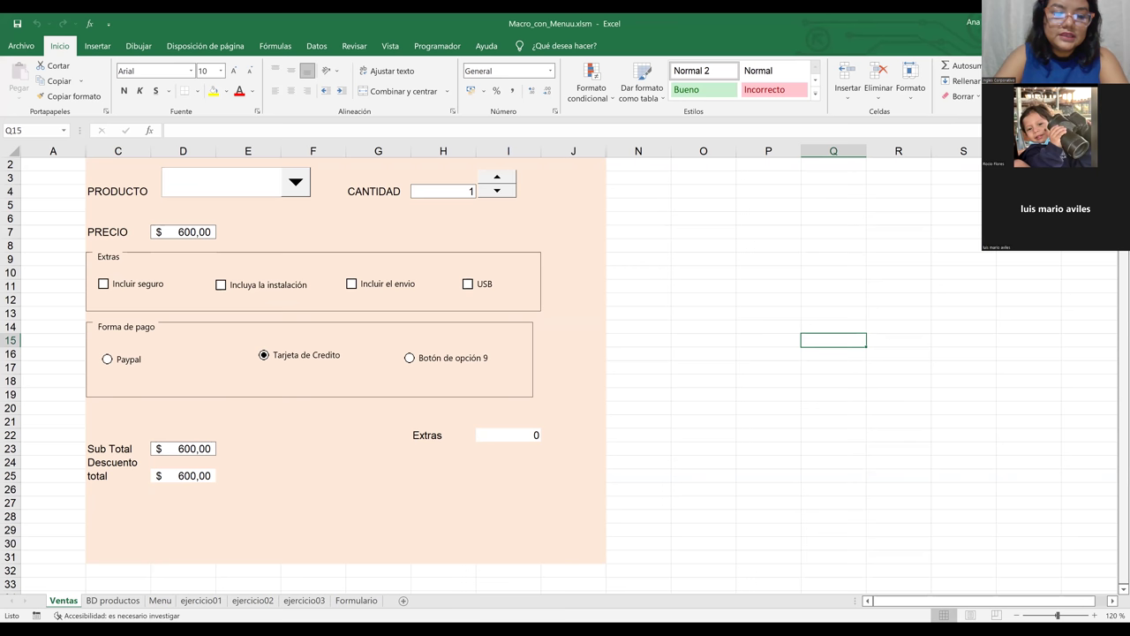
click(198, 465)
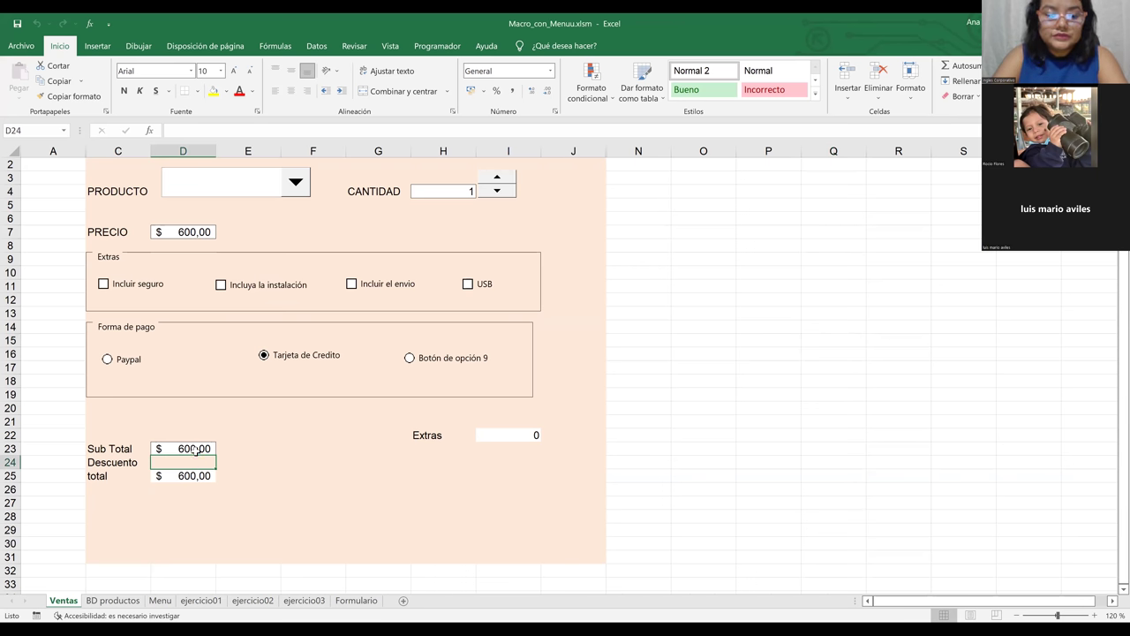
click(196, 451)
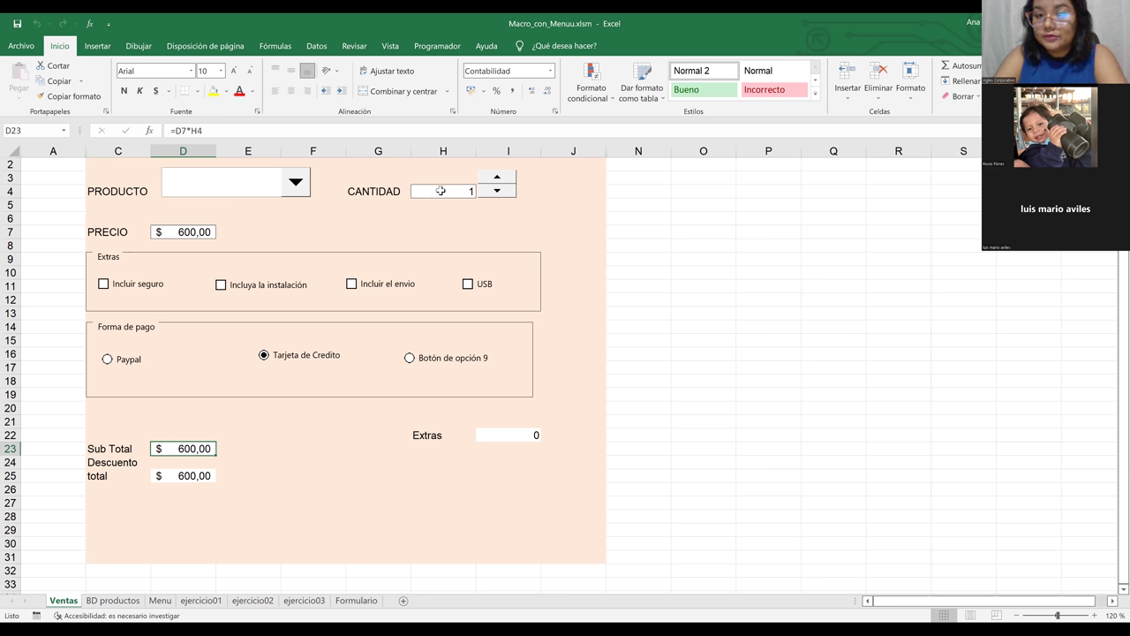
click(221, 476)
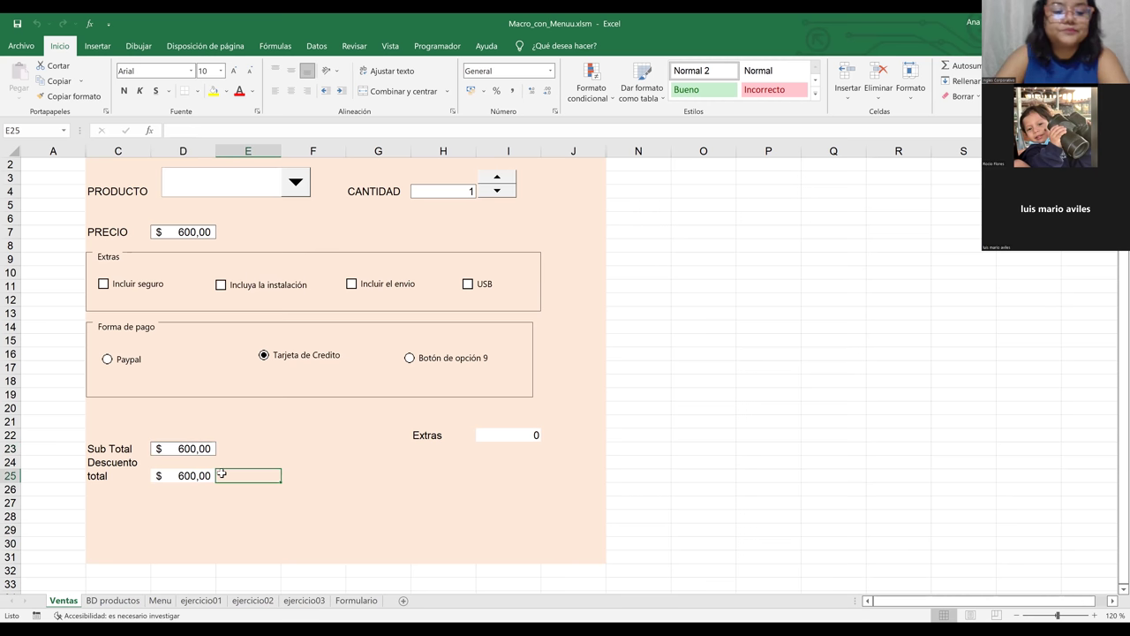
- Give the empty Descuento cell D24 a white fill and a border, and add a border to the Extras total in I22
click(154, 466)
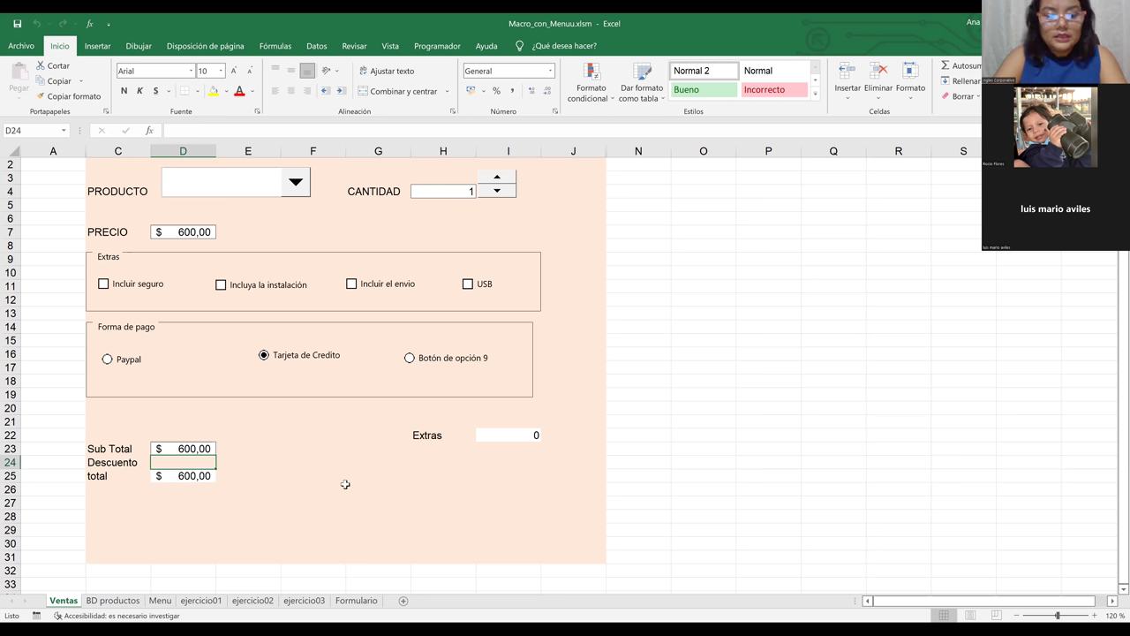
click(225, 92)
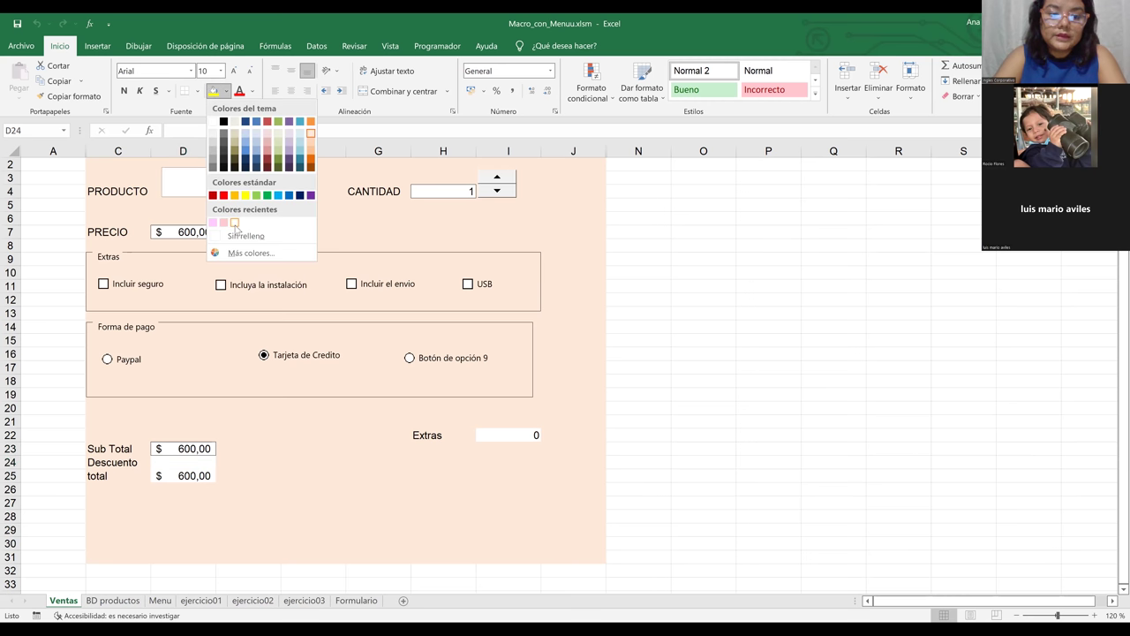
click(201, 97)
click(199, 93)
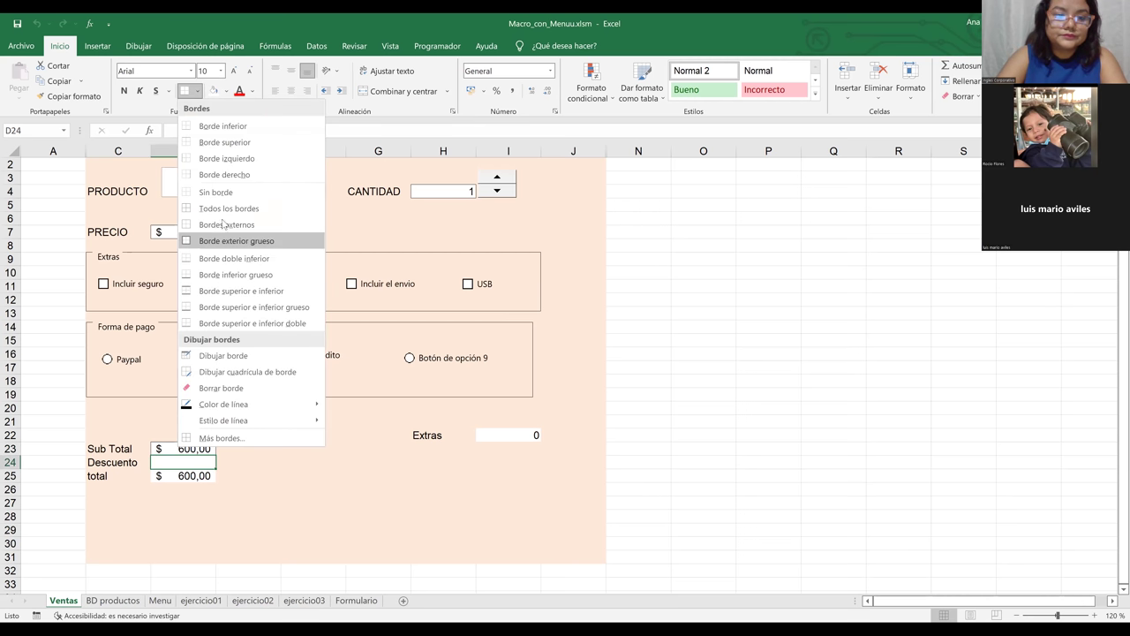
click(330, 471)
click(232, 465)
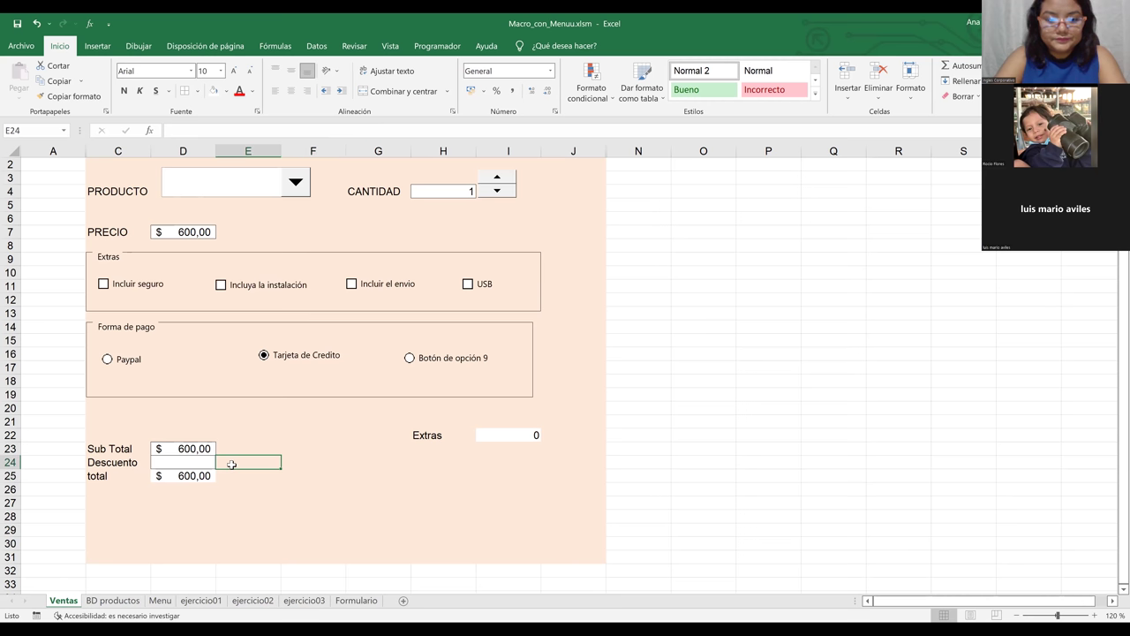
click(513, 434)
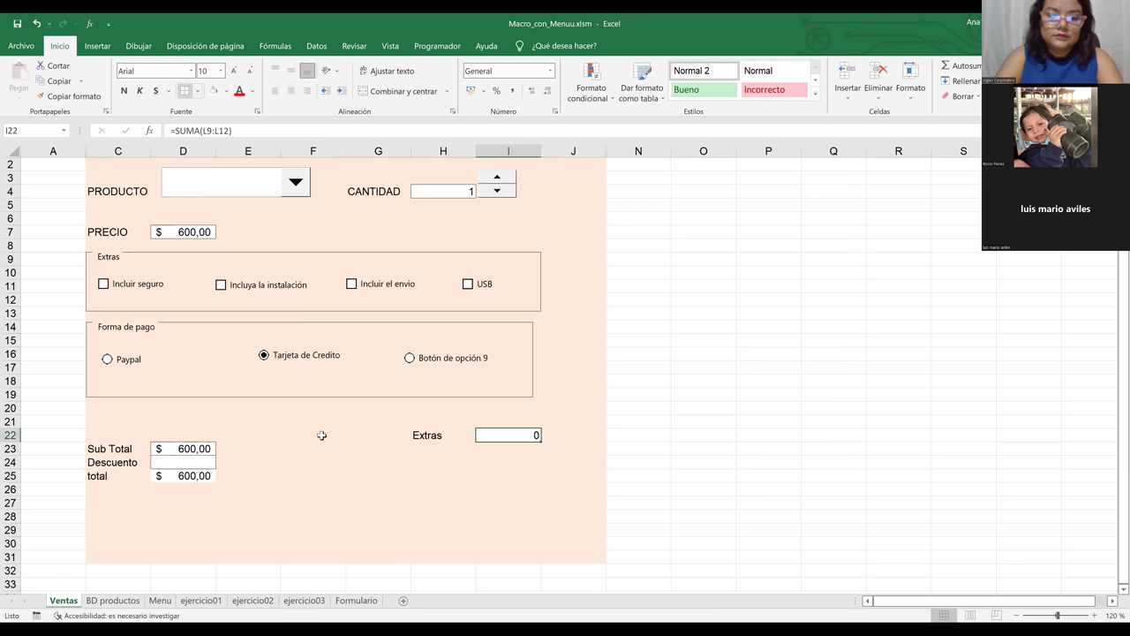
click(200, 461)
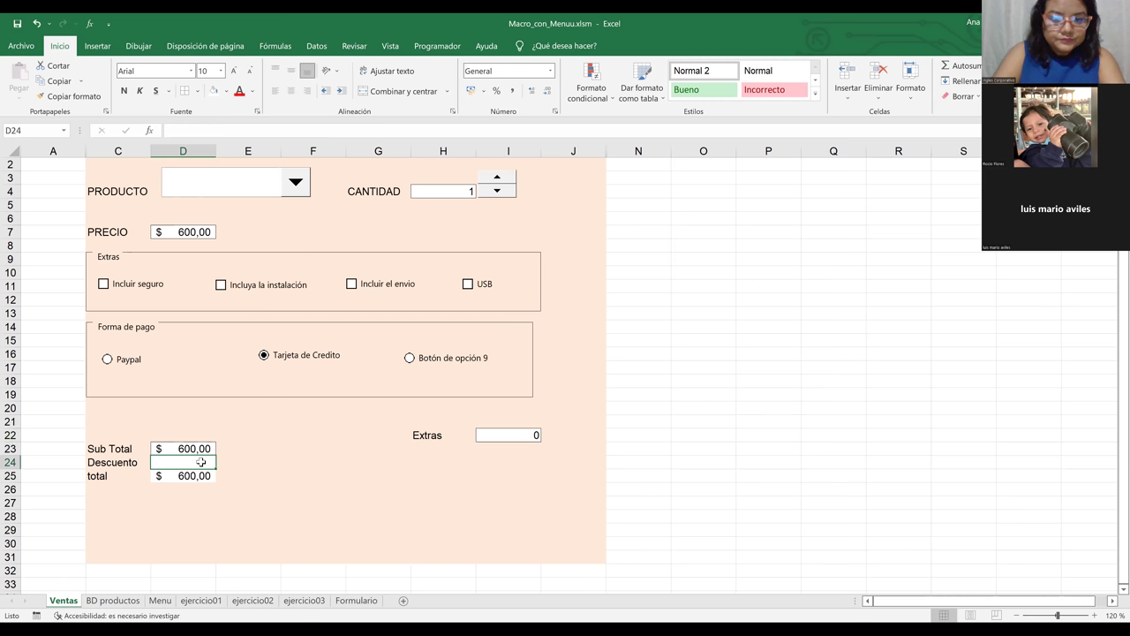
- Unhide the helper columns K, L and M beside the sales form
click(665, 262)
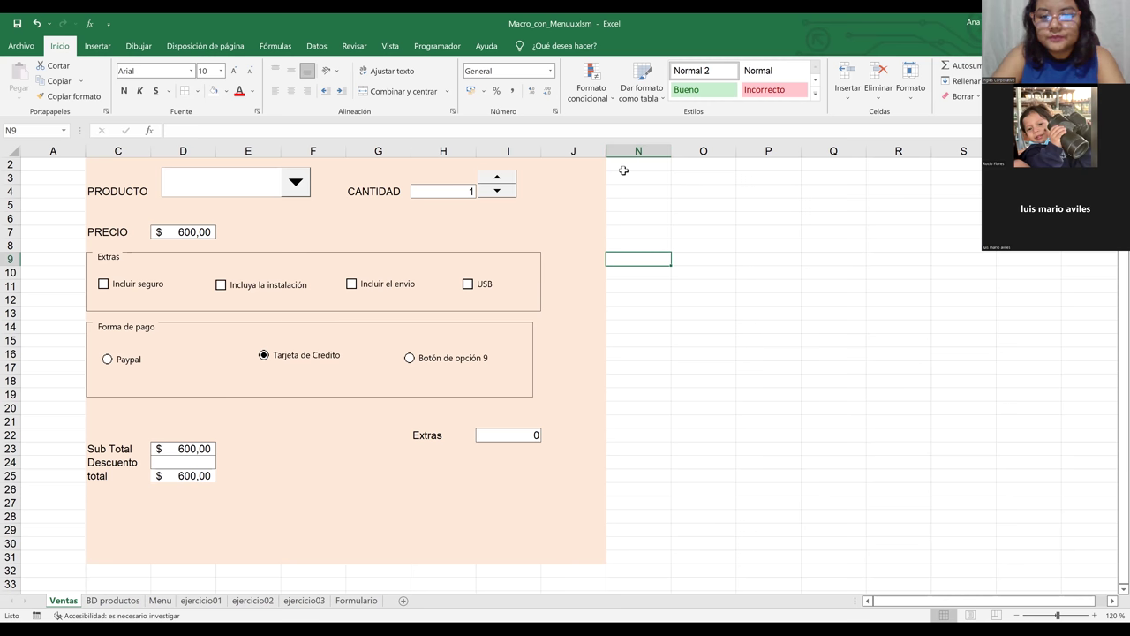
right_click(609, 152)
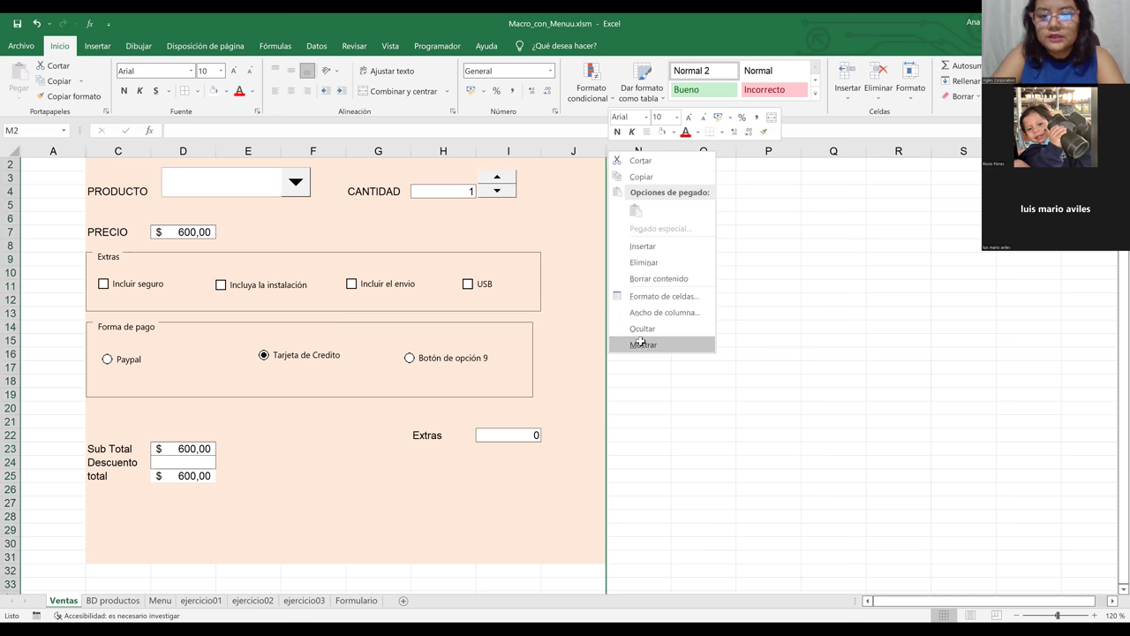
click(641, 343)
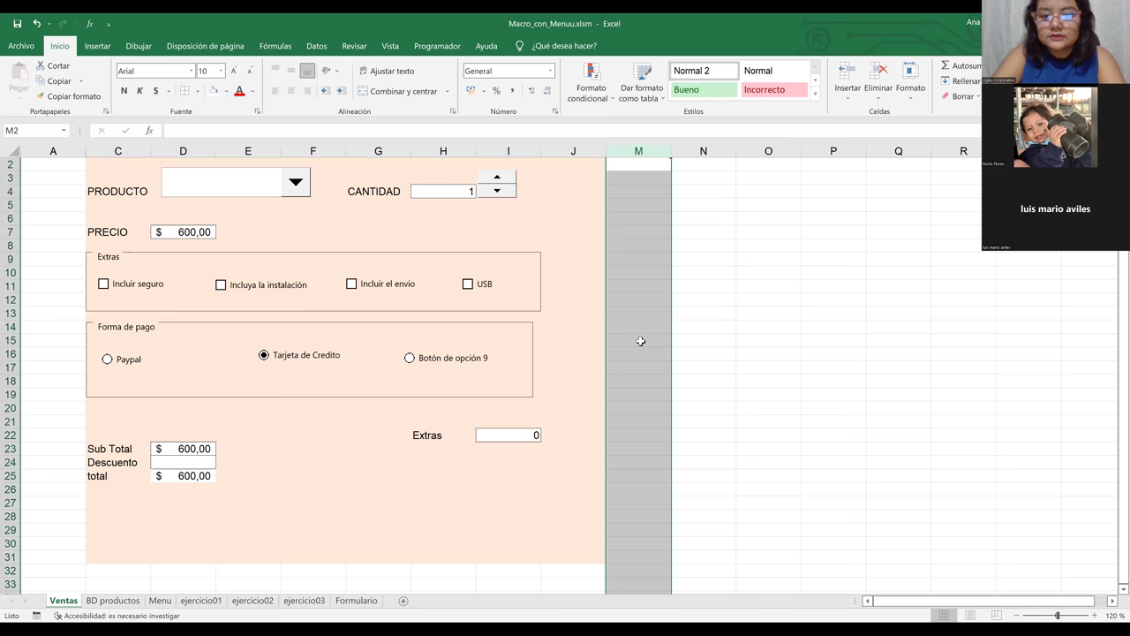
right_click(604, 152)
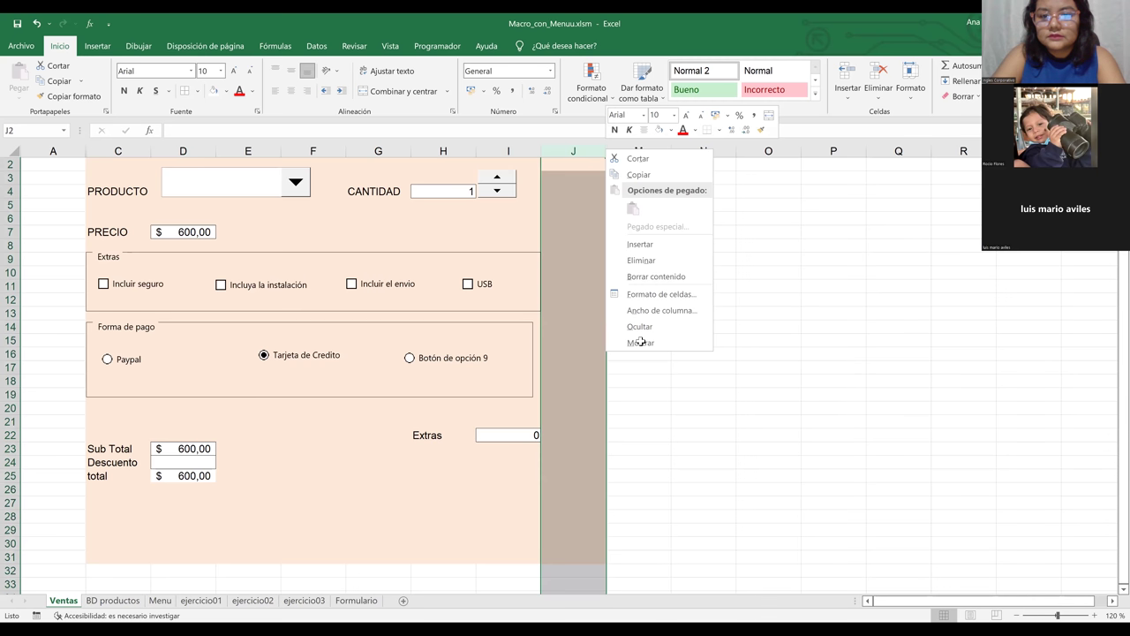
click(641, 343)
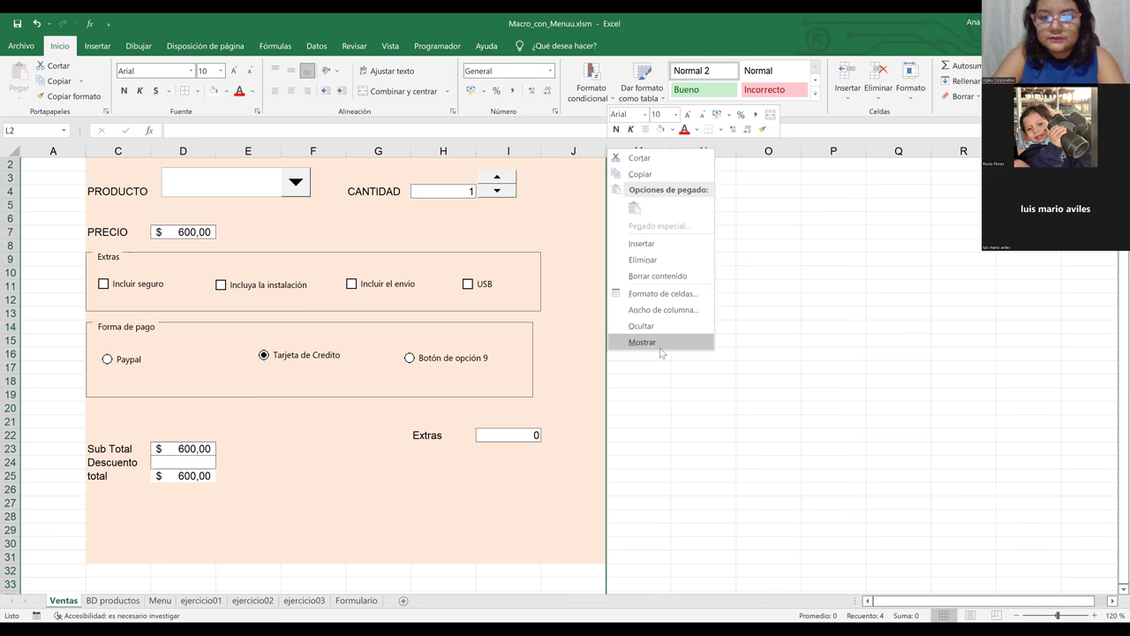
right_click(604, 164)
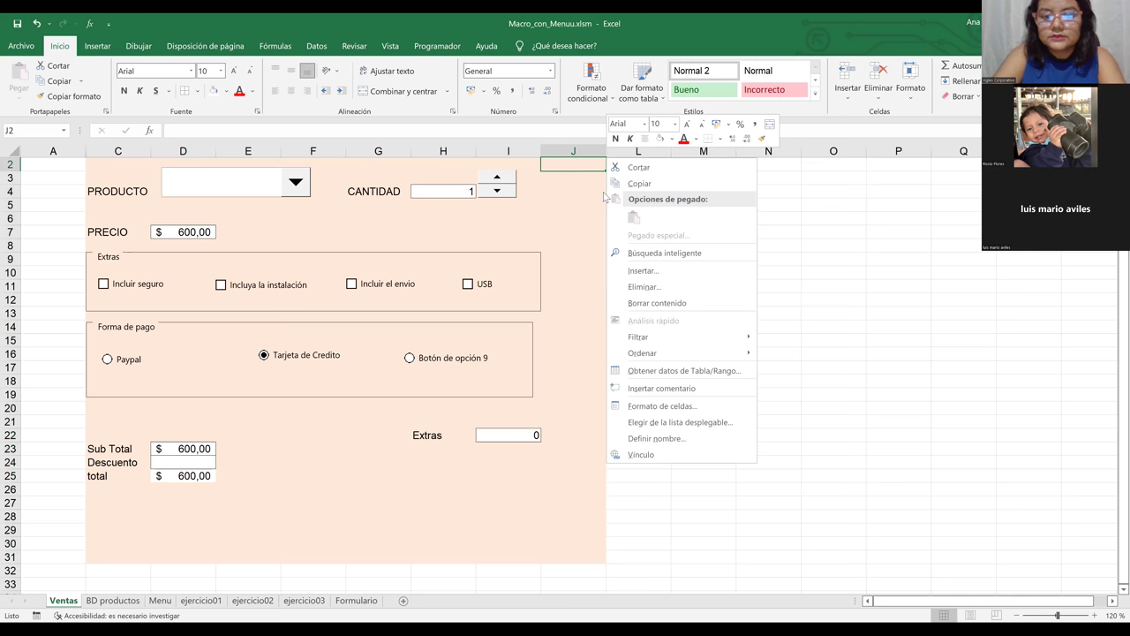
right_click(672, 300)
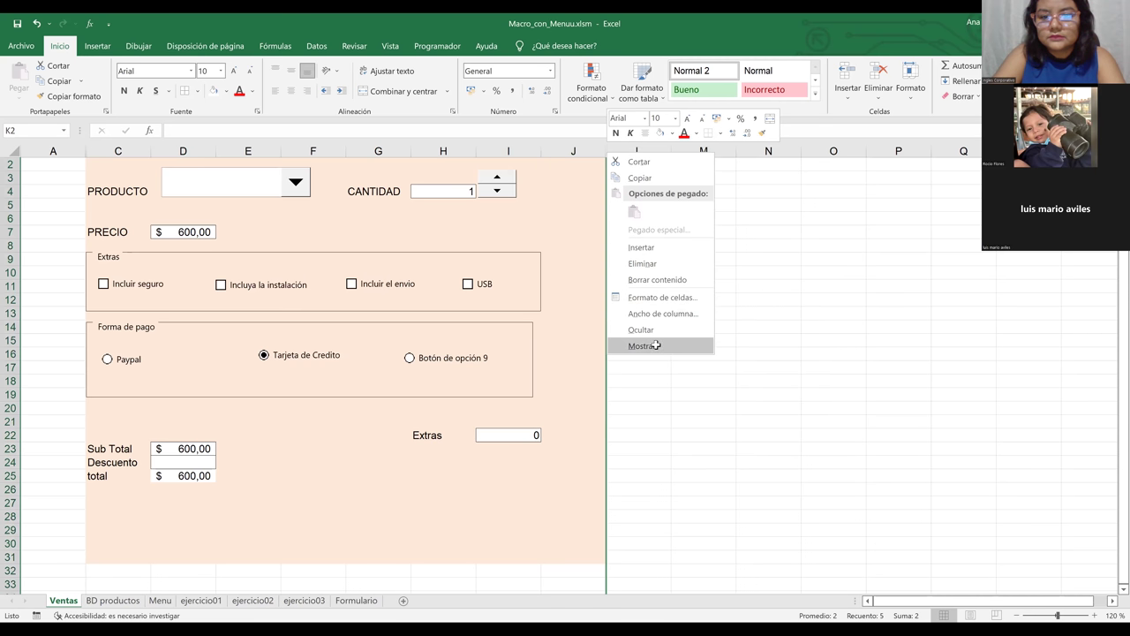
key(Return)
- Test the Paypal and Tarjeta de Credito options against the linked cell K16
click(758, 365)
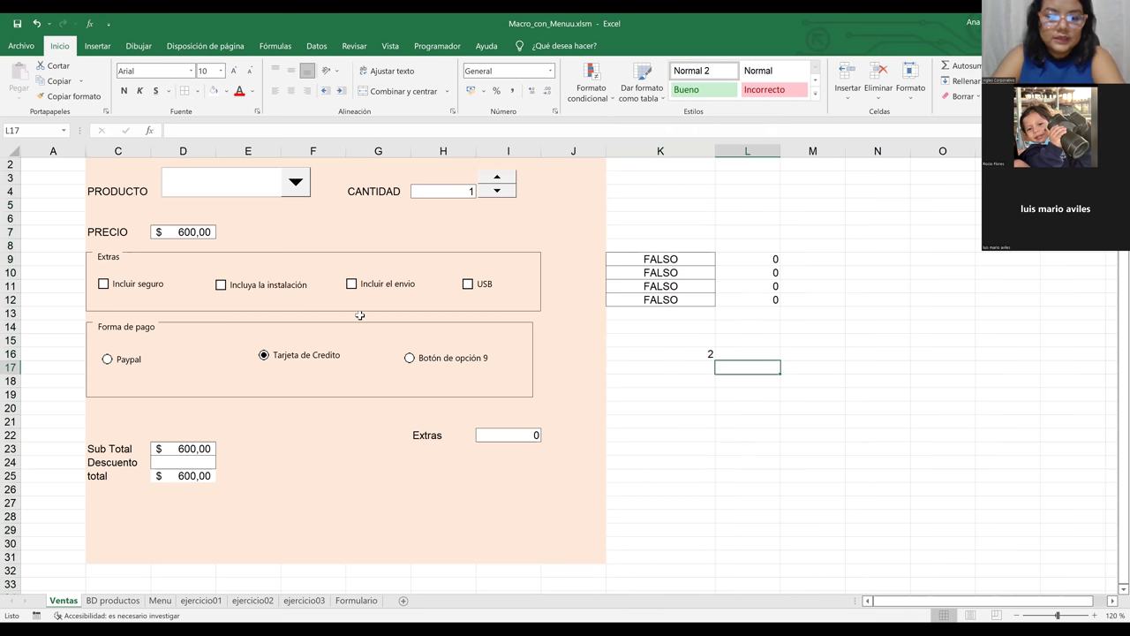
click(107, 360)
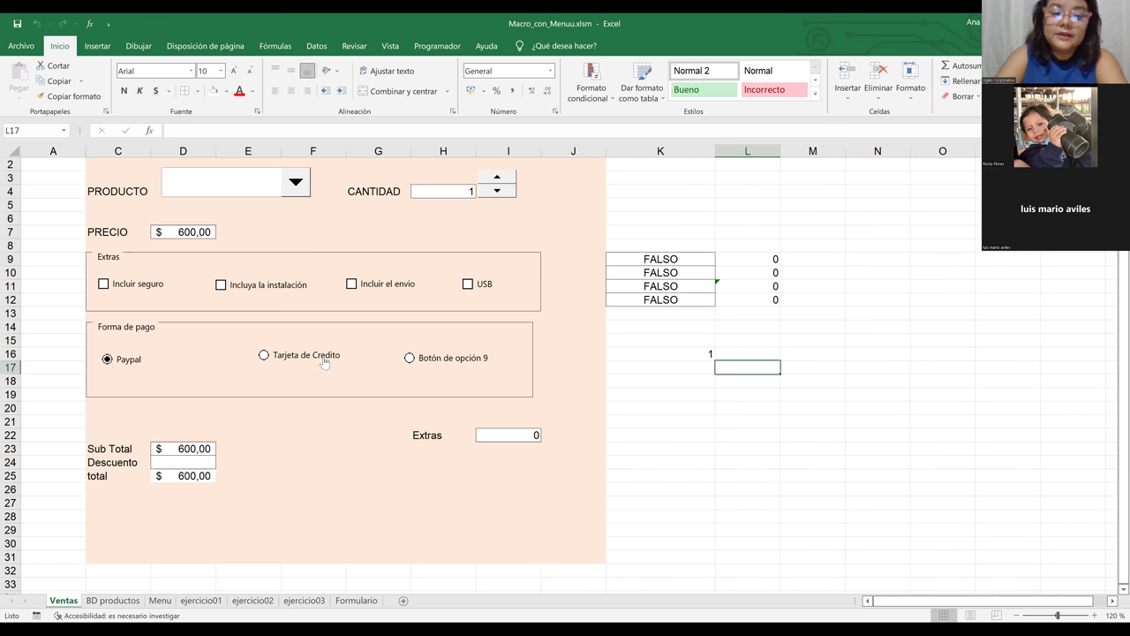
click(267, 360)
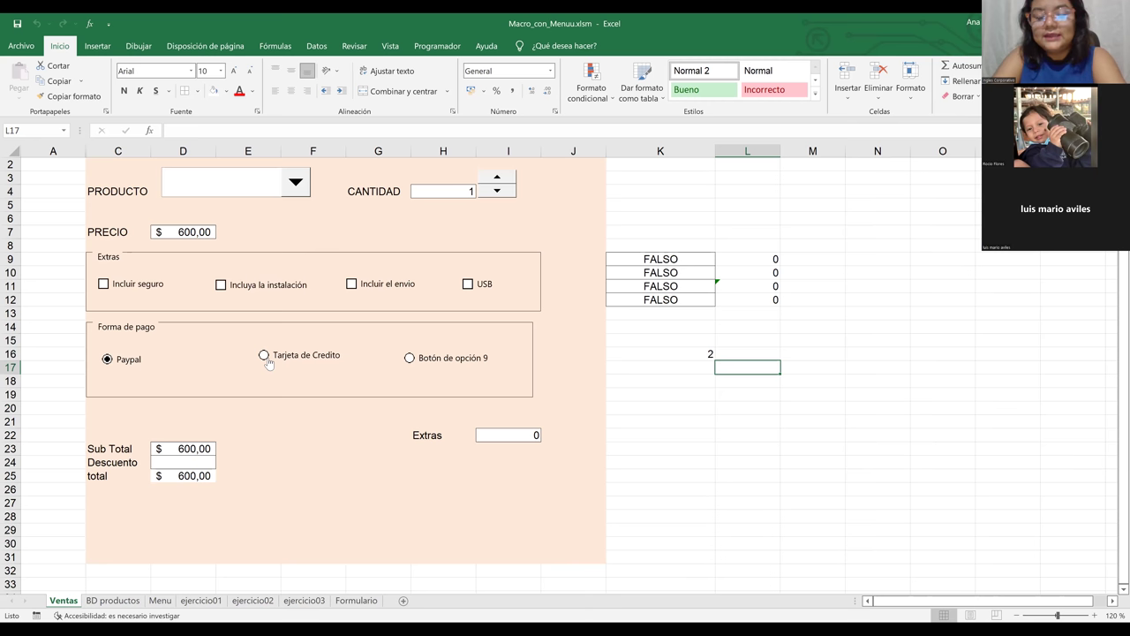
- Change the label of the third option button under Forma de pago to "Contra Entrega"
right_click(443, 358)
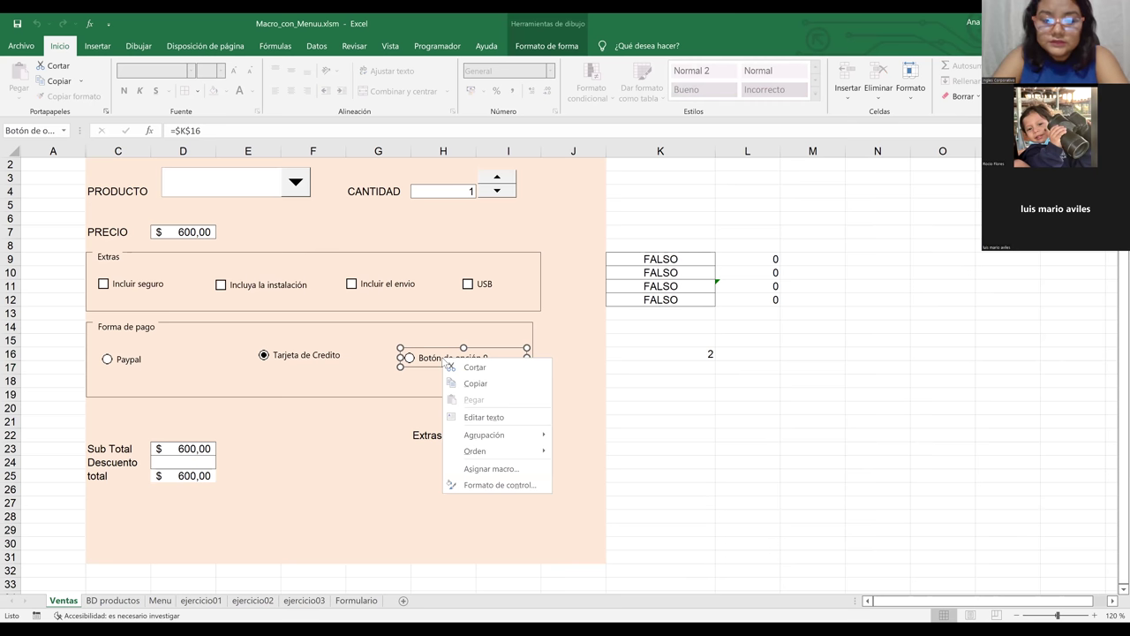
click(497, 419)
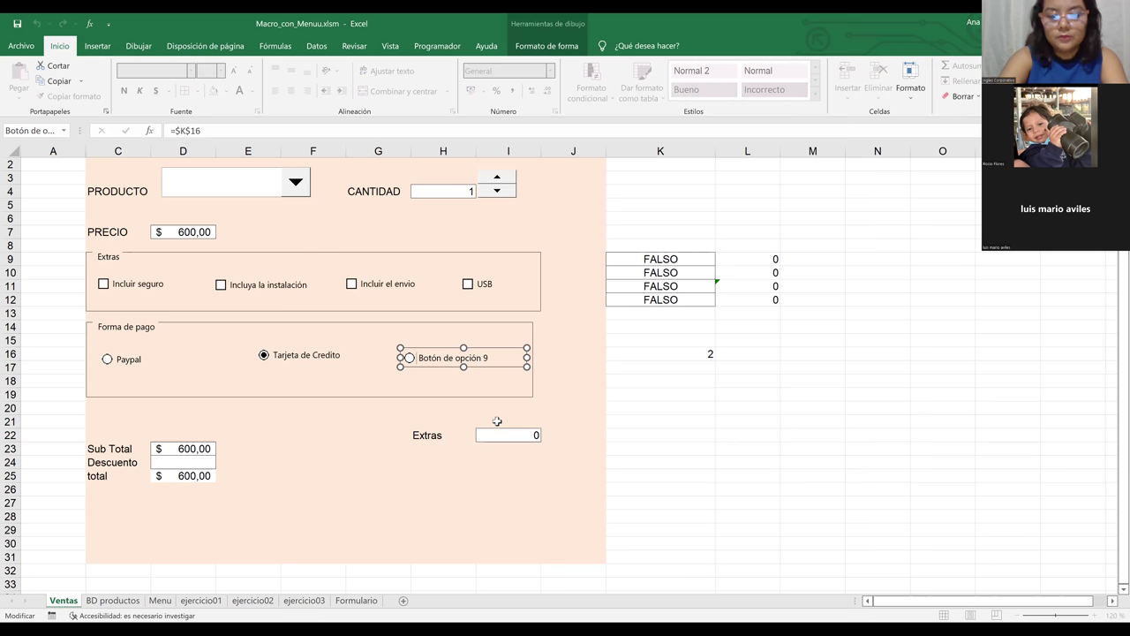
key(BackSpace)
key(BackSpace)
key(BackSpace)
key(BackSpace)
key(BackSpace)
key(BackSpace)
key(BackSpace)
key(BackSpace)
key(BackSpace)
key(BackSpace)
key(BackSpace)
key(BackSpace)
key(BackSpace)
key(BackSpace)
key(BackSpace)
key(BackSpace)
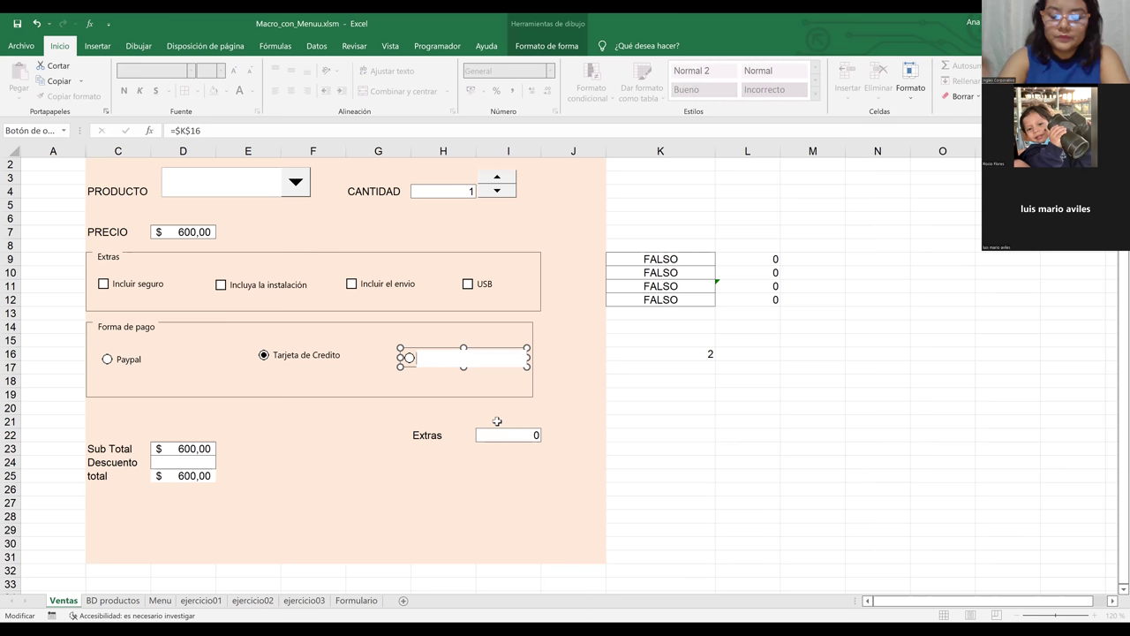
text(C)
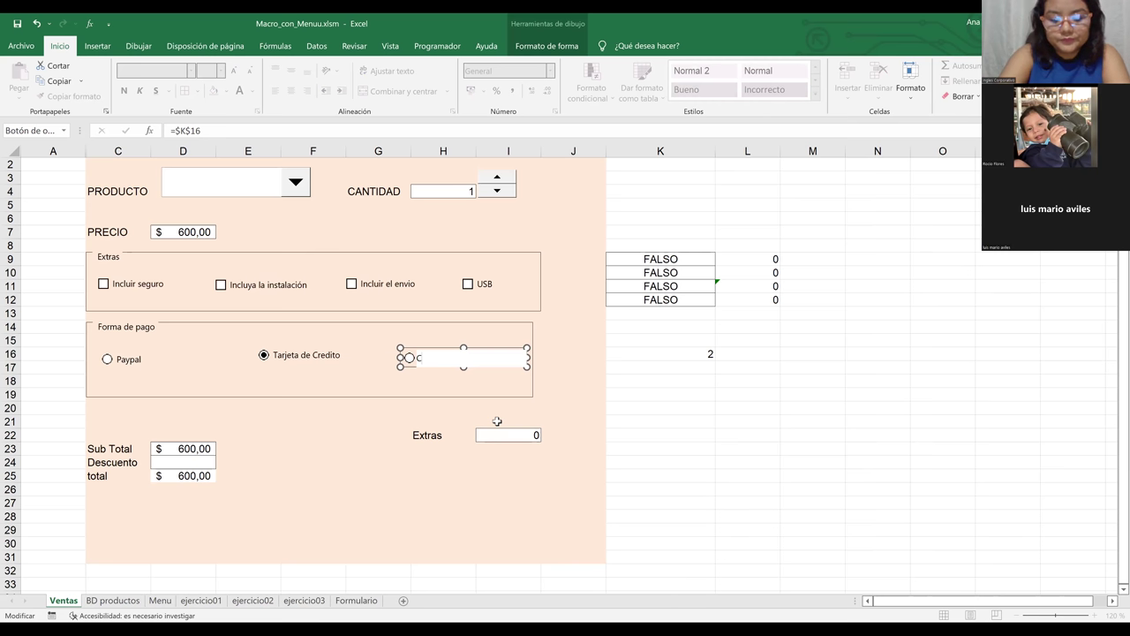
text(ontra en)
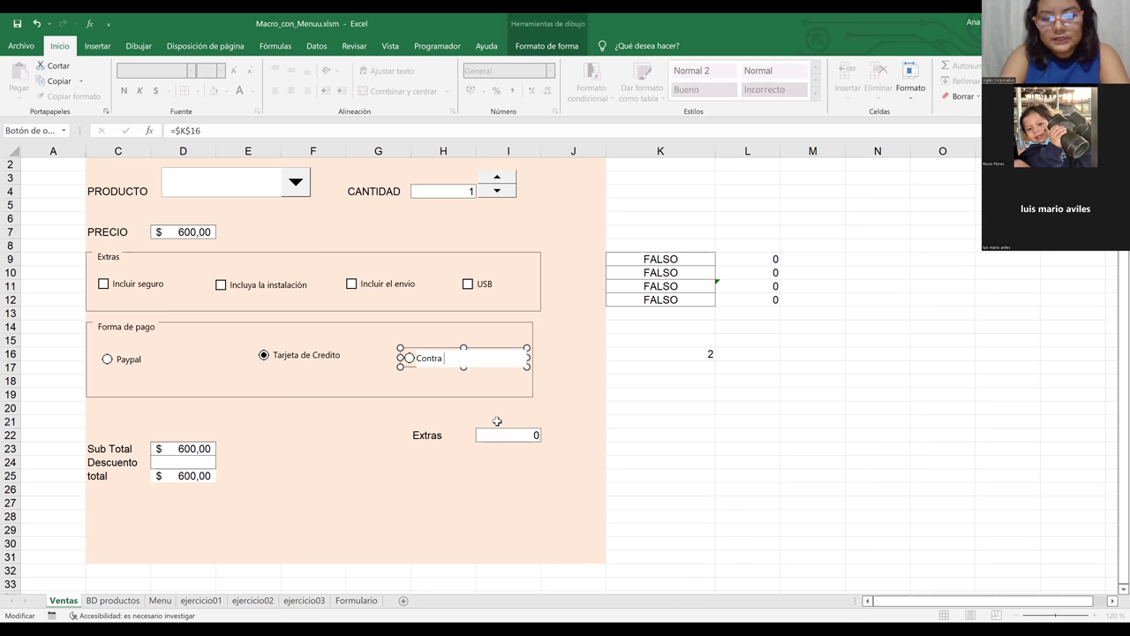
key(BackSpace)
key(BackSpace)
text(E)
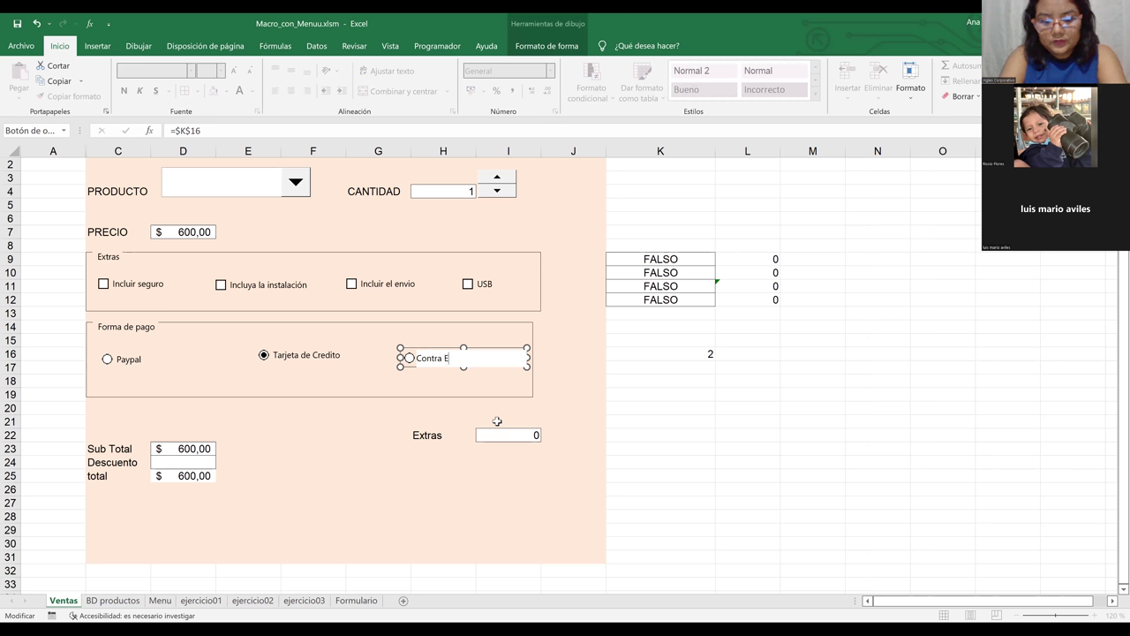
text(ntrega)
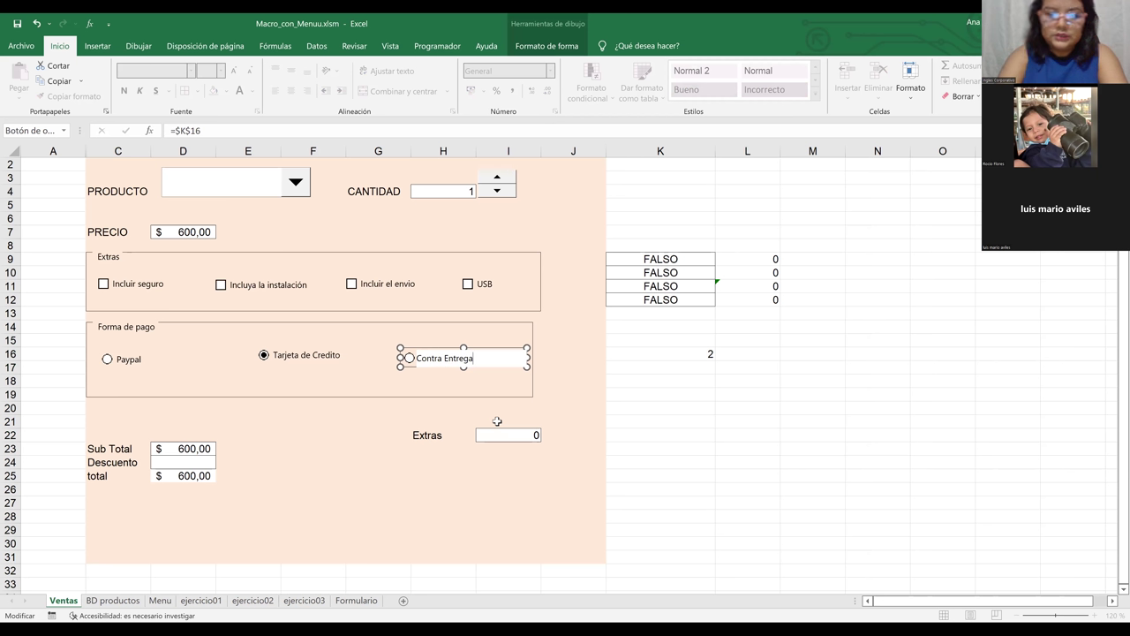
click(648, 452)
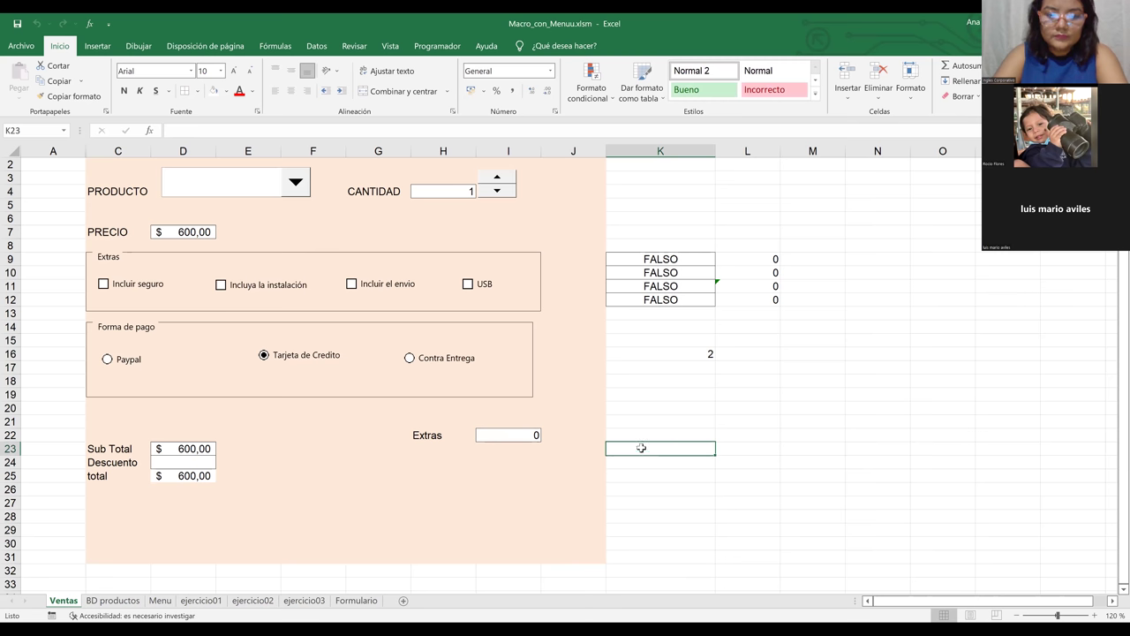
- Try out all three payment options and check the option number each one writes to cell K16
click(410, 359)
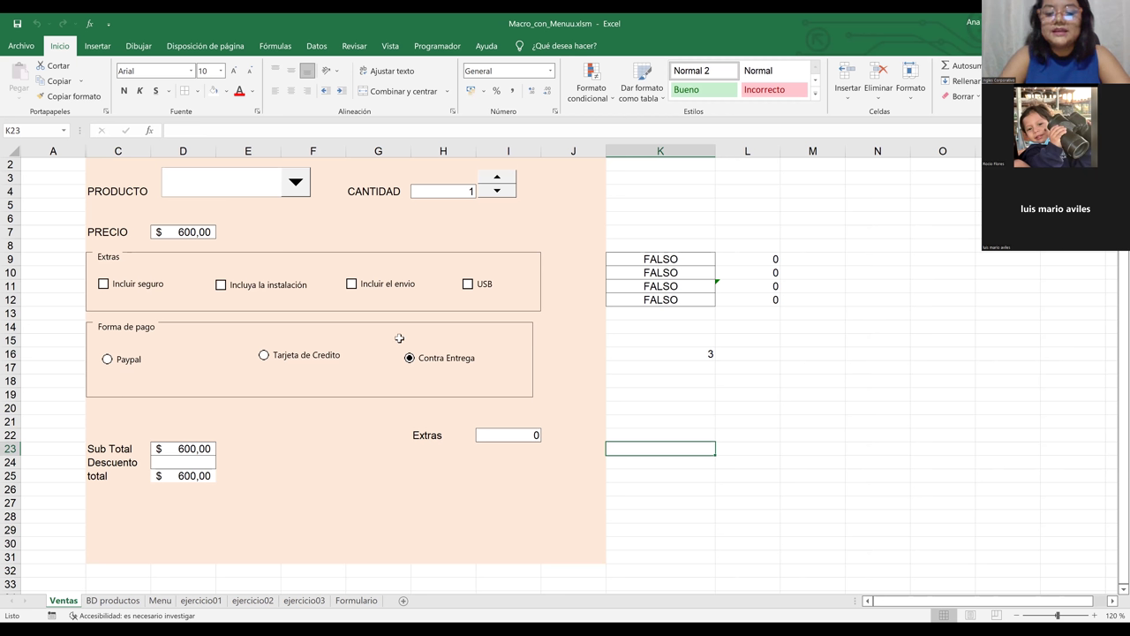
click(264, 356)
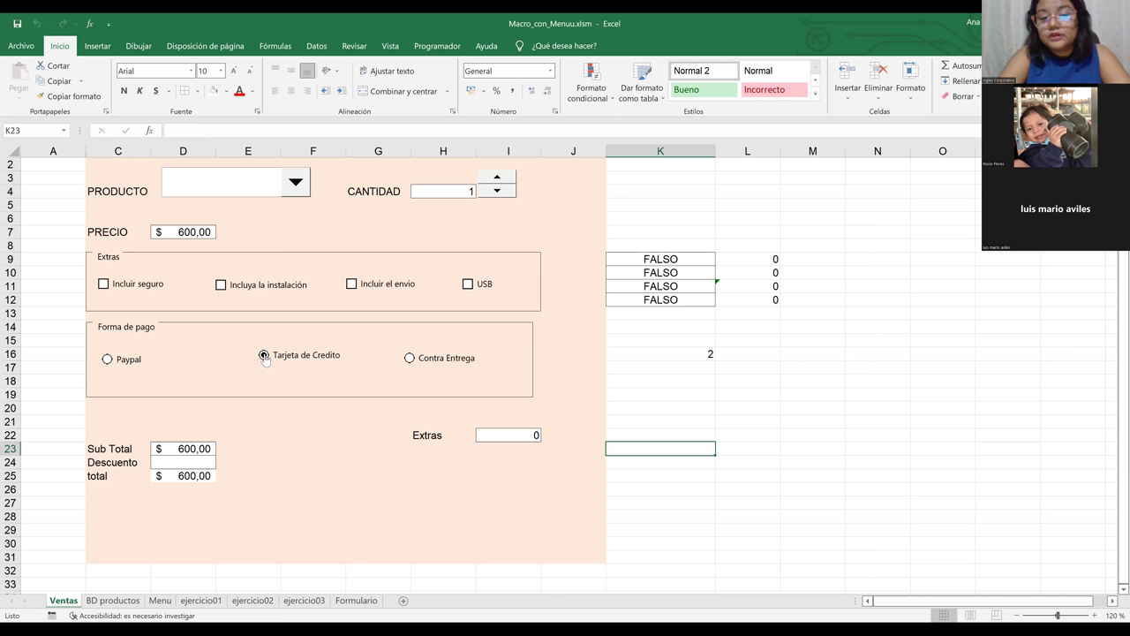
click(412, 359)
click(699, 344)
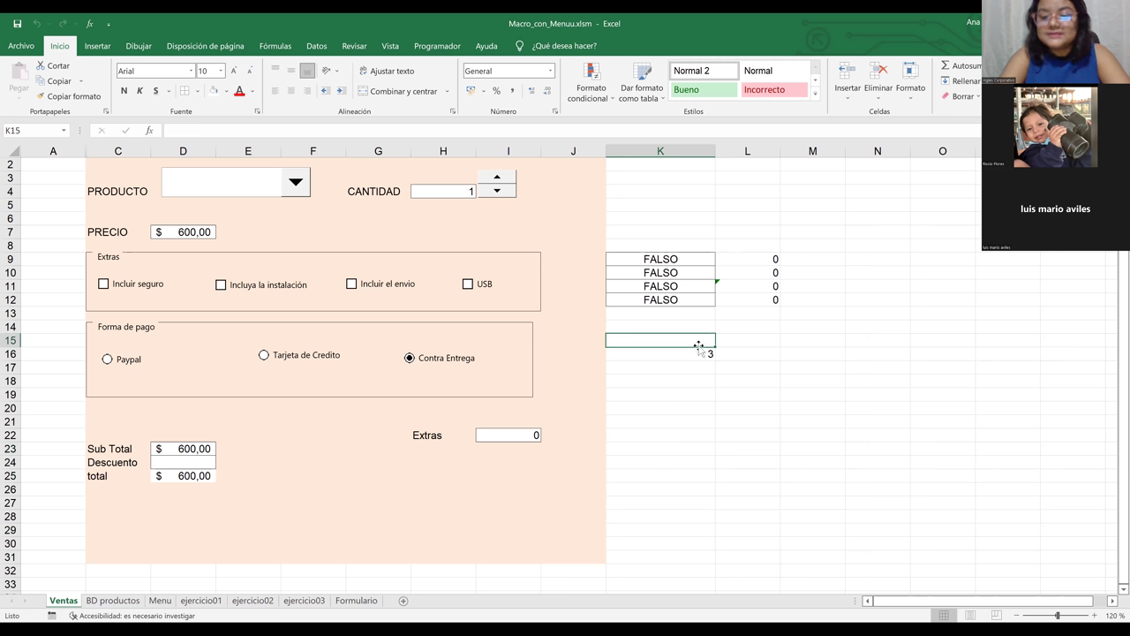
click(697, 356)
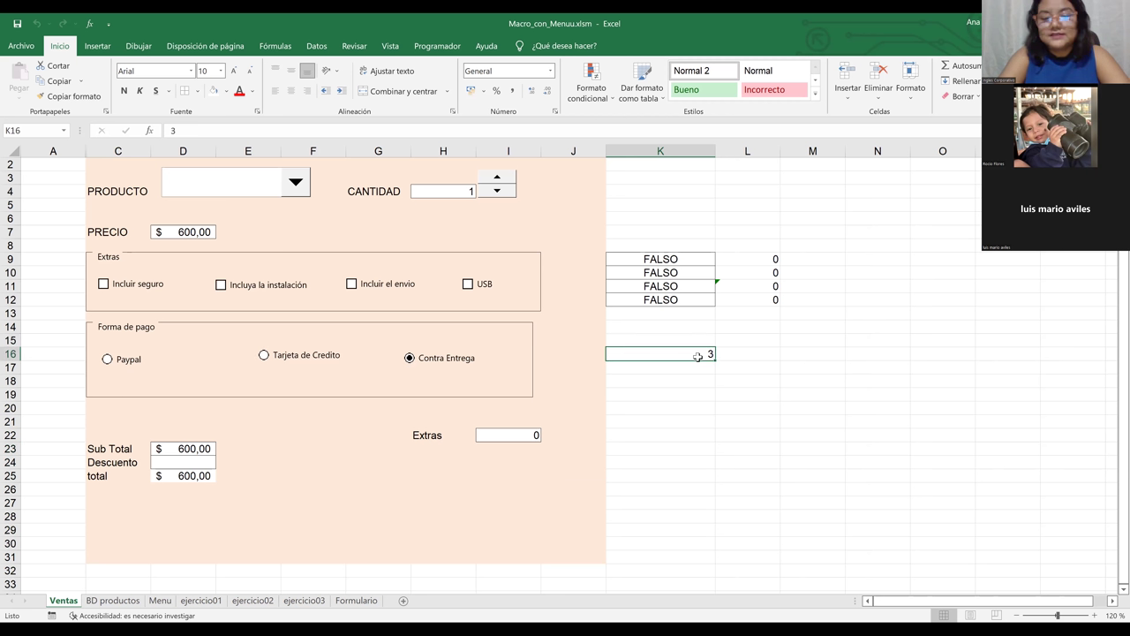
click(108, 359)
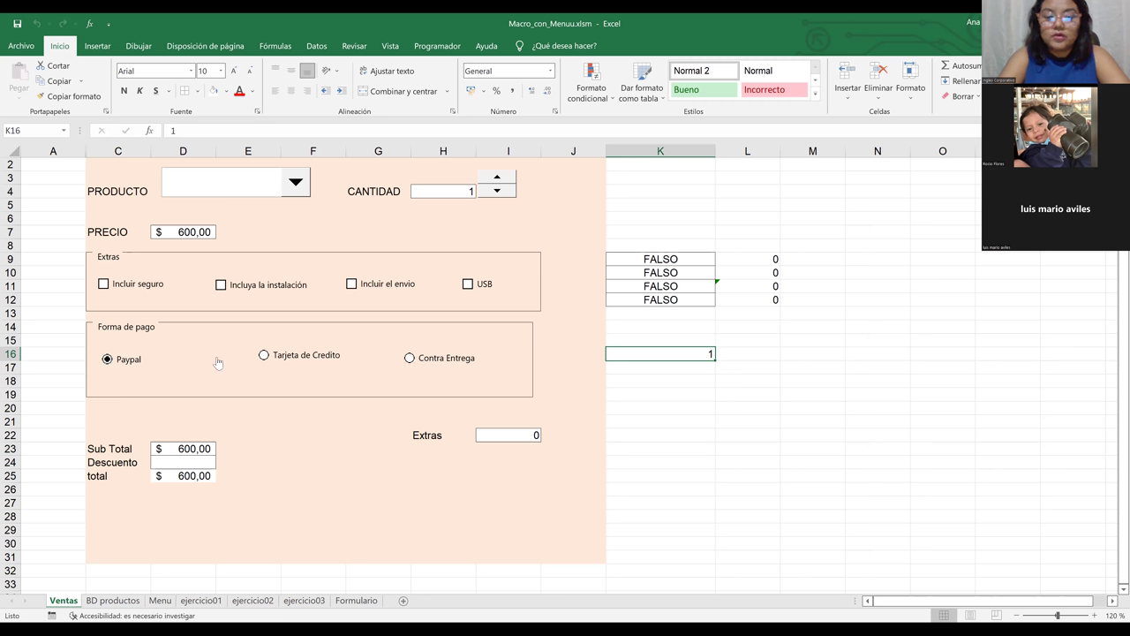
click(263, 357)
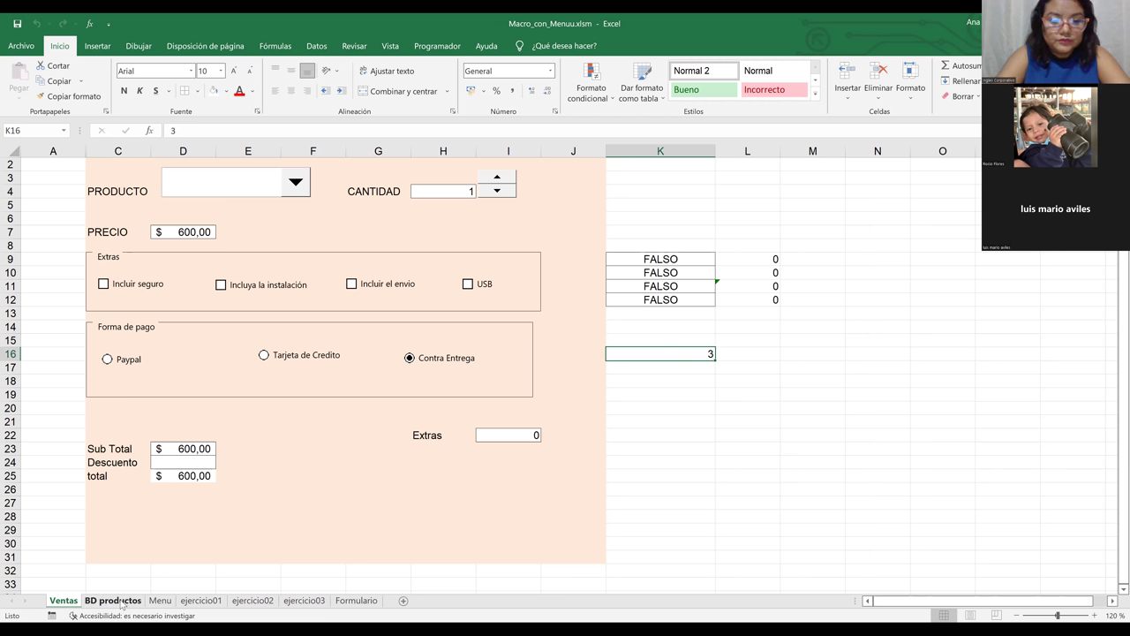
- Copy the Formas de Pago and Descuento table, range F1:G5, from the BD productos sheet
key(ctrl+Page_Down)
click(369, 405)
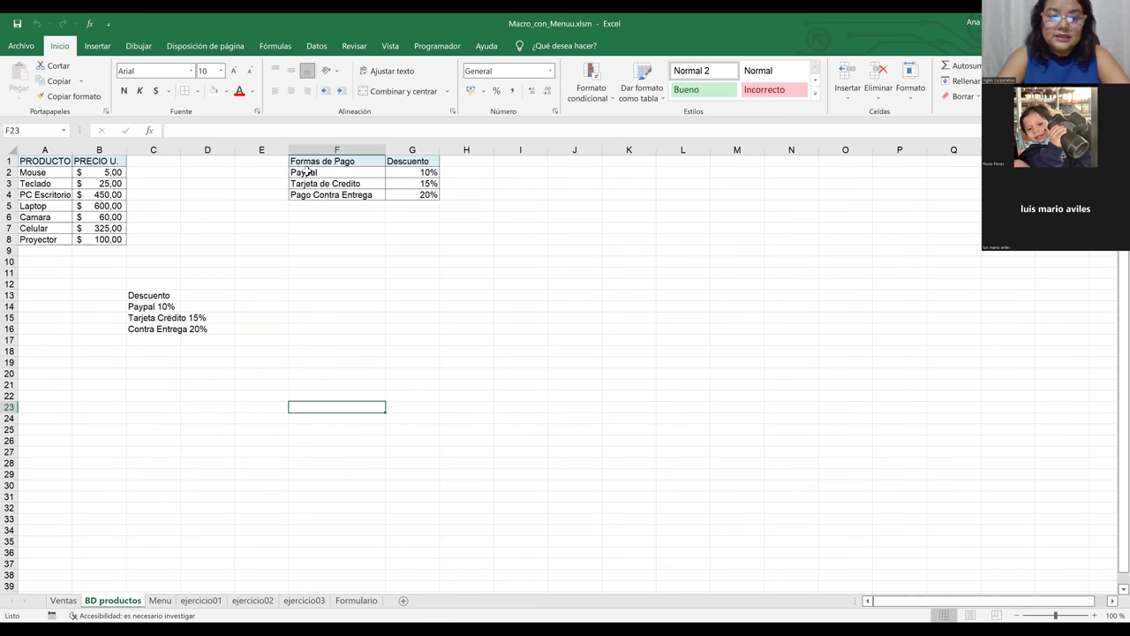
drag(351, 161, 416, 202)
key(ctrl+c)
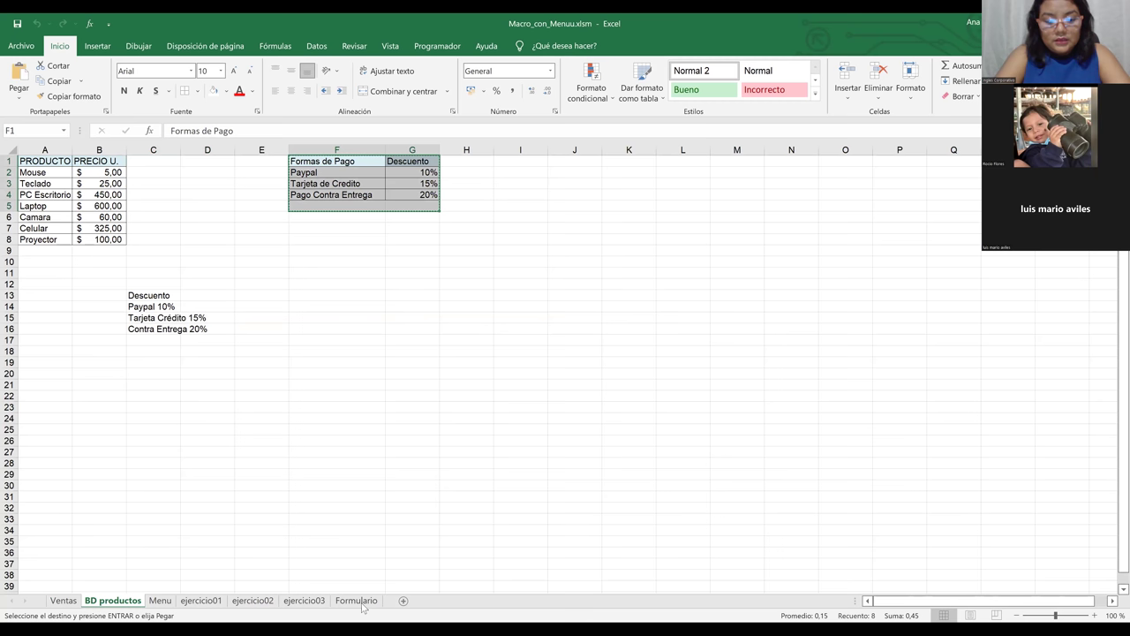
- Paste the copied payment discount table into the Ventas sheet starting at cell L19
click(353, 601)
click(321, 604)
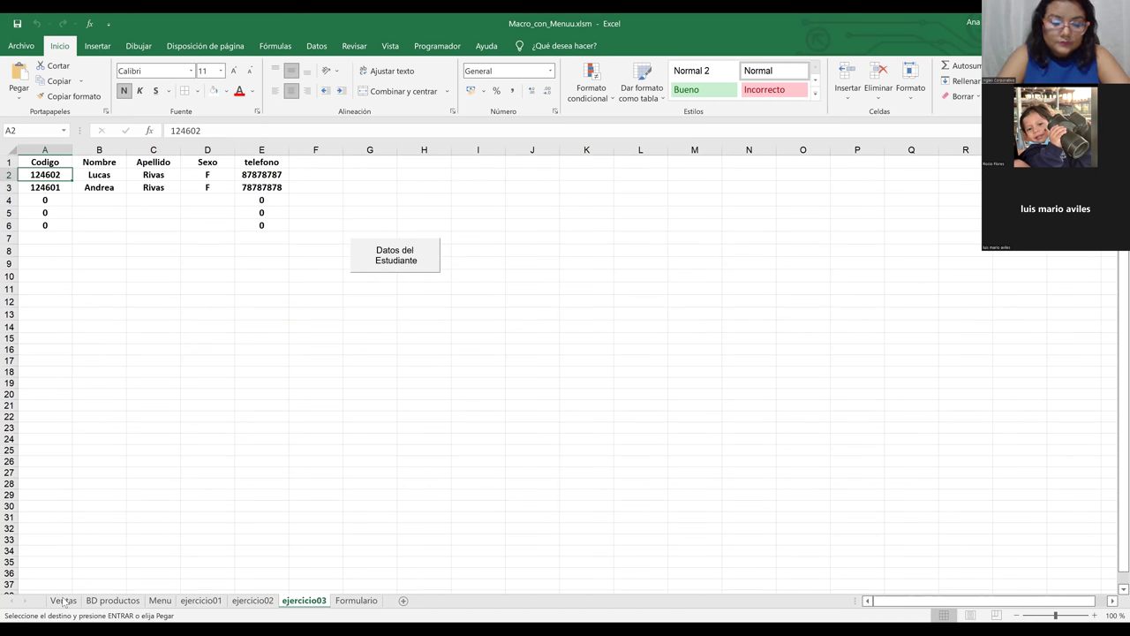
click(63, 602)
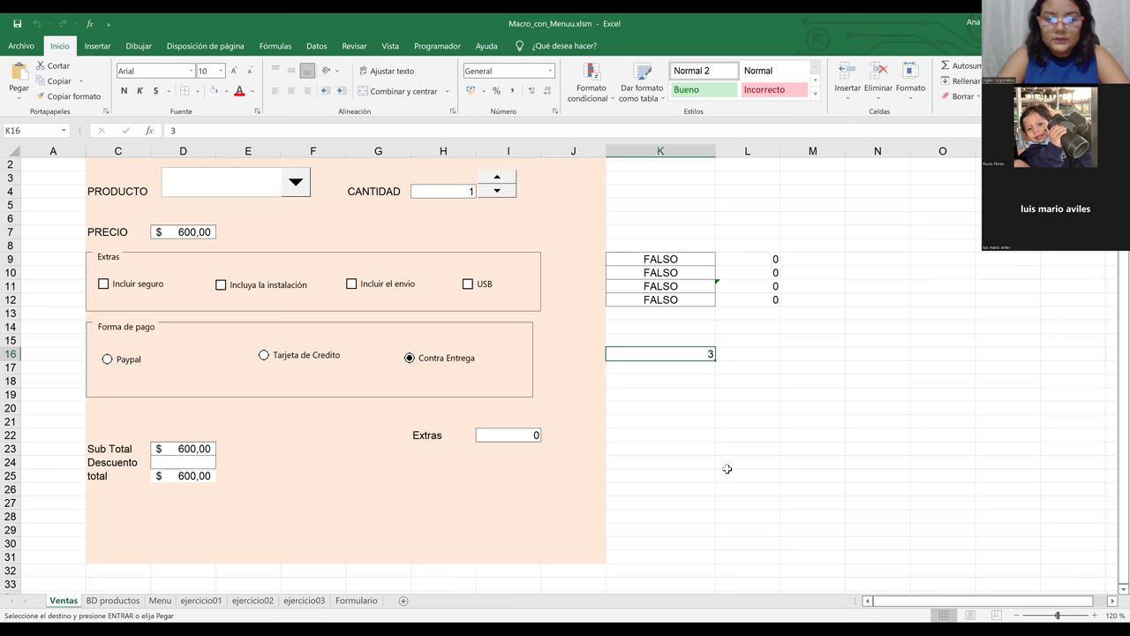
click(675, 430)
click(686, 397)
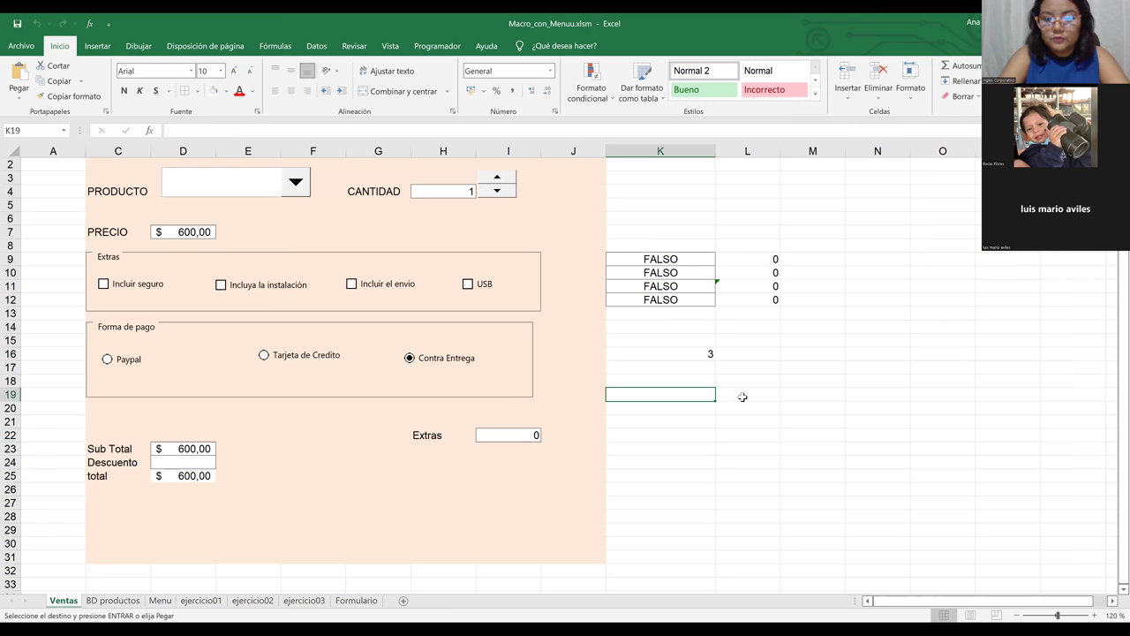
click(742, 397)
key(ctrl+v)
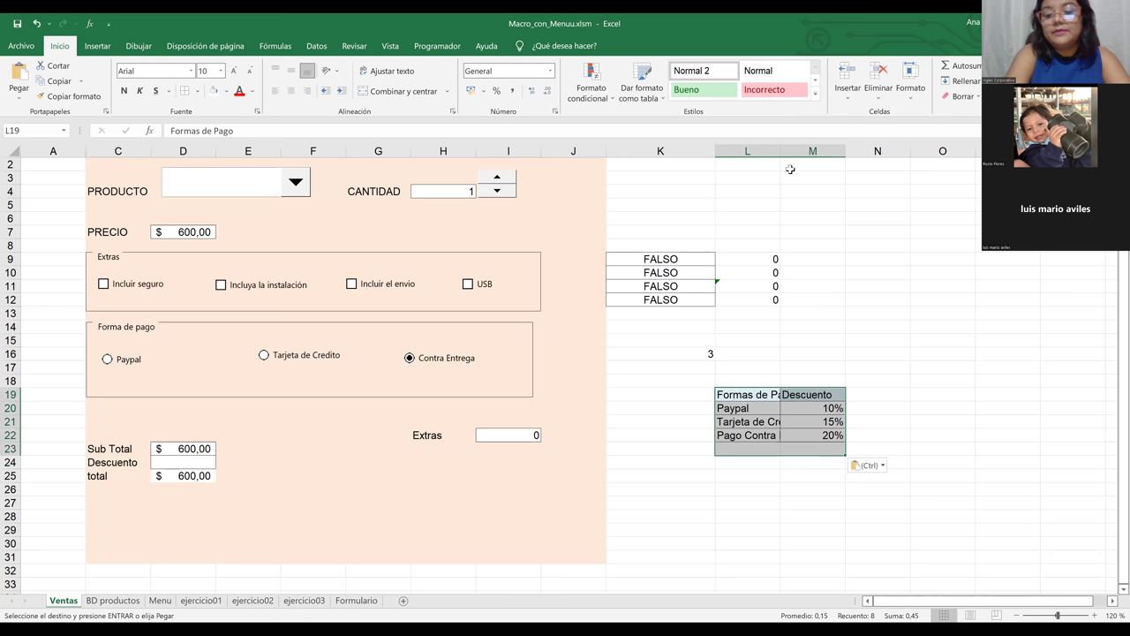
- Autofit columns L and M to the pasted table and check the discount percentage of each payment method
key(alt+h)
key(o)
key(i)
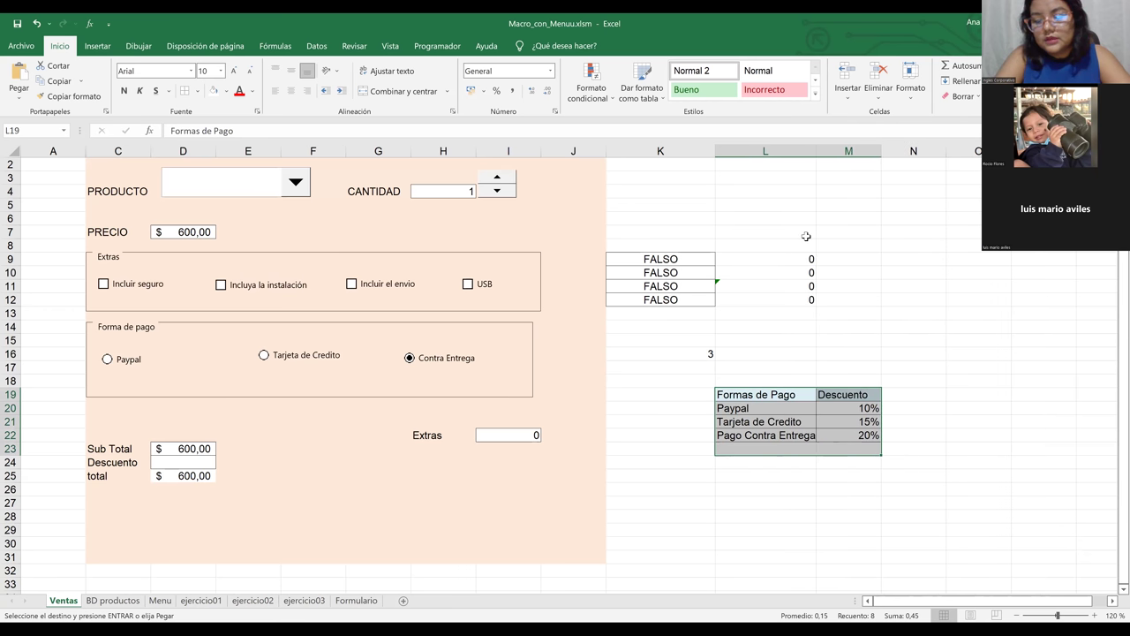
click(806, 449)
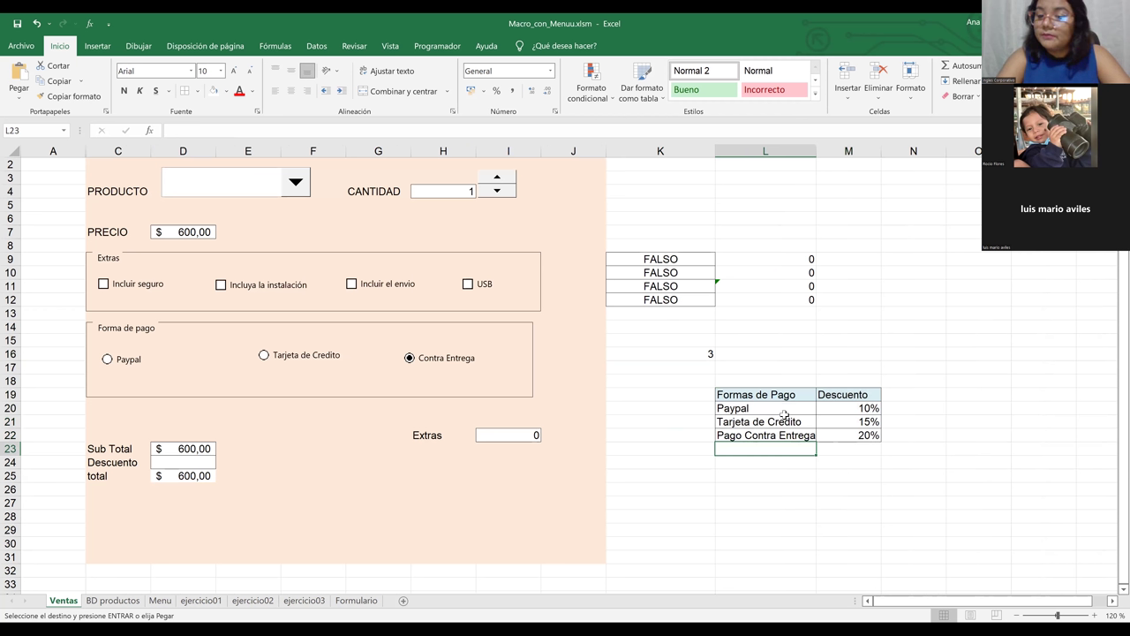
click(778, 409)
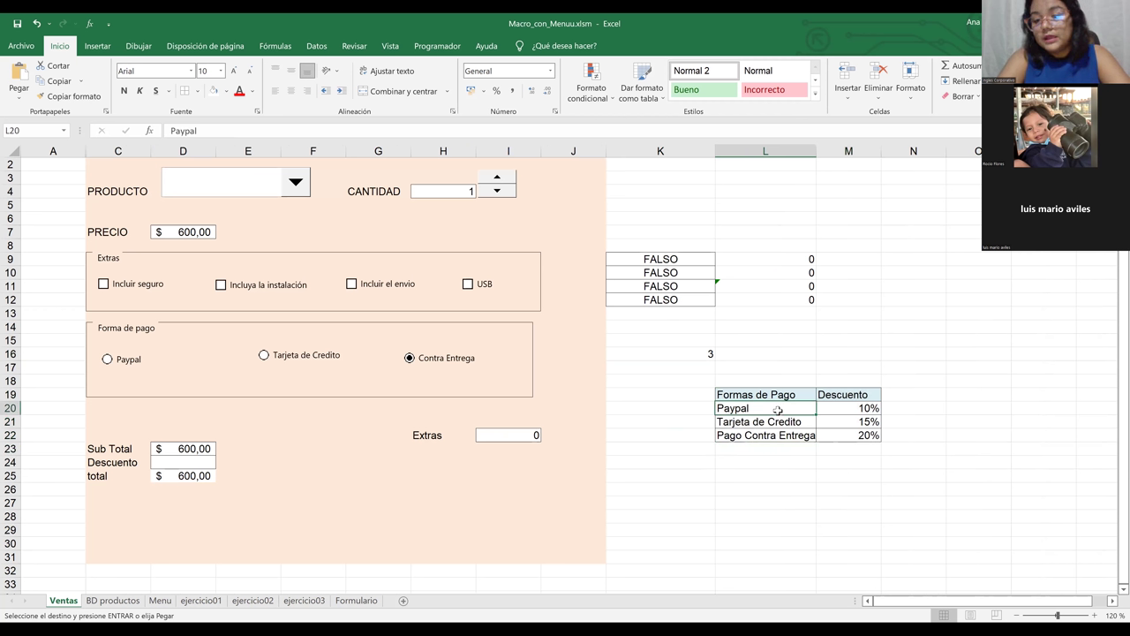
click(856, 412)
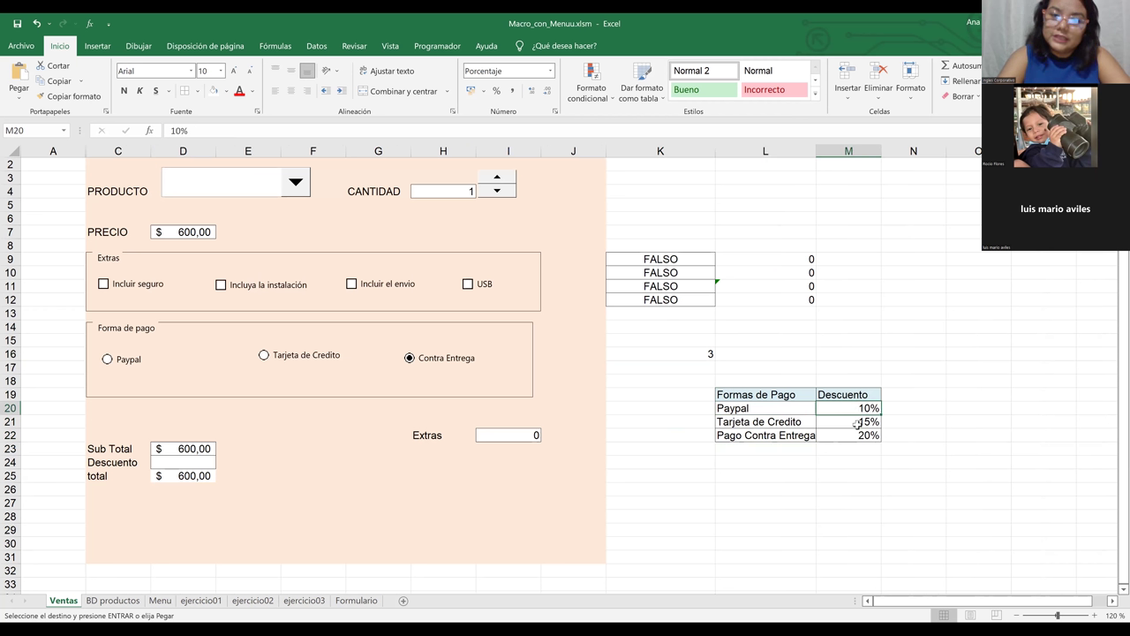
click(856, 423)
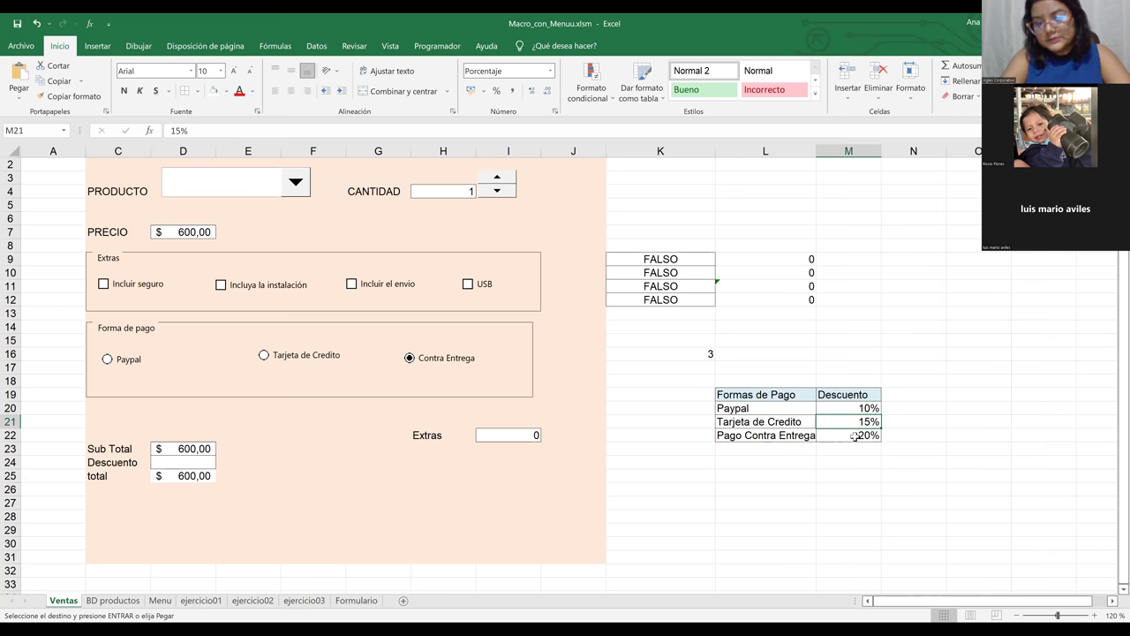
click(854, 436)
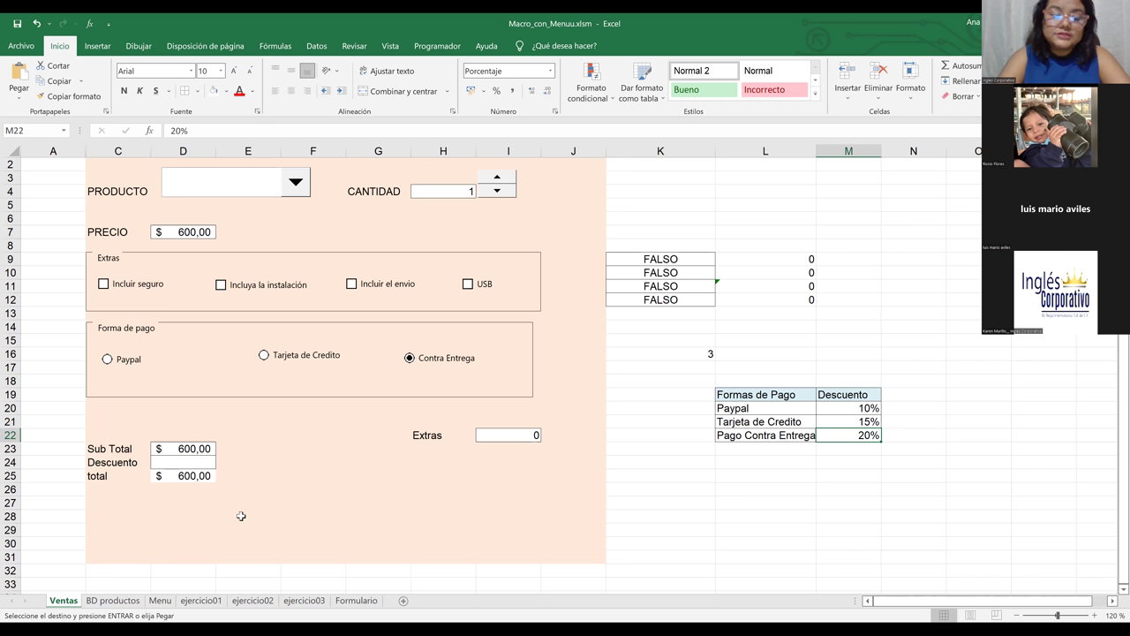
- Start the Descuento formula in D24 with an SI function that returns D23*10% when K16=1
click(187, 464)
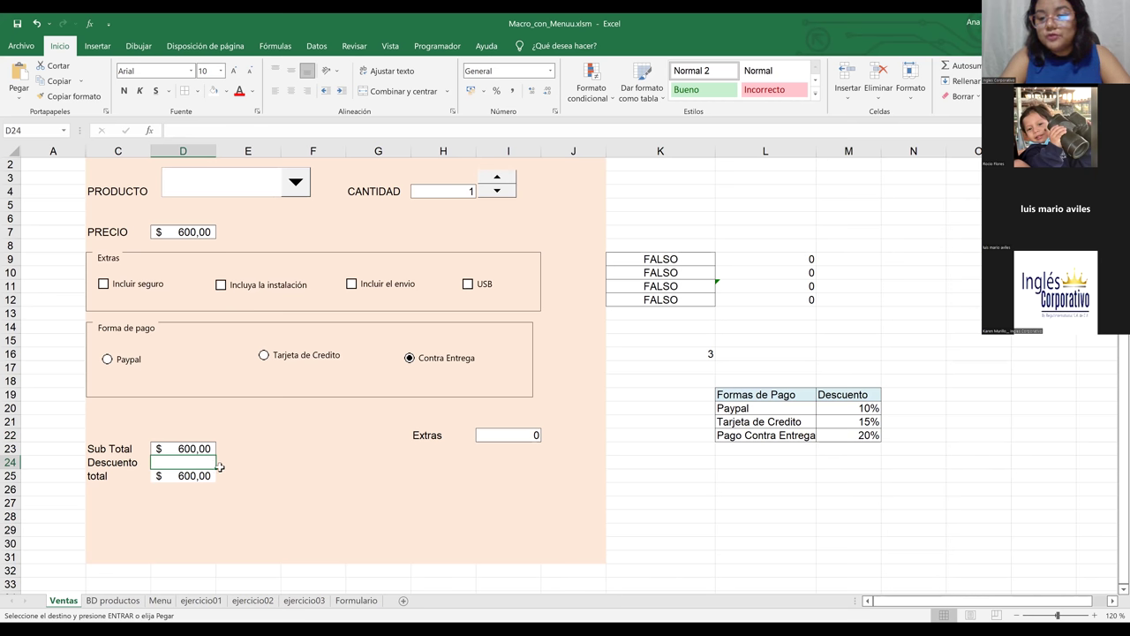
text(=)
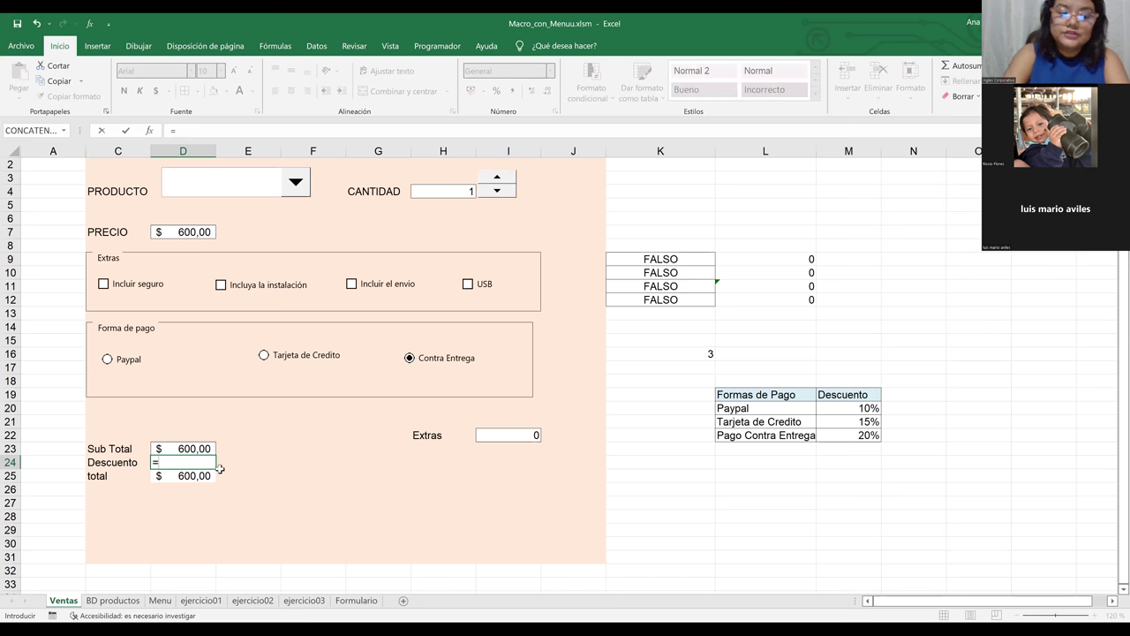
text(si)
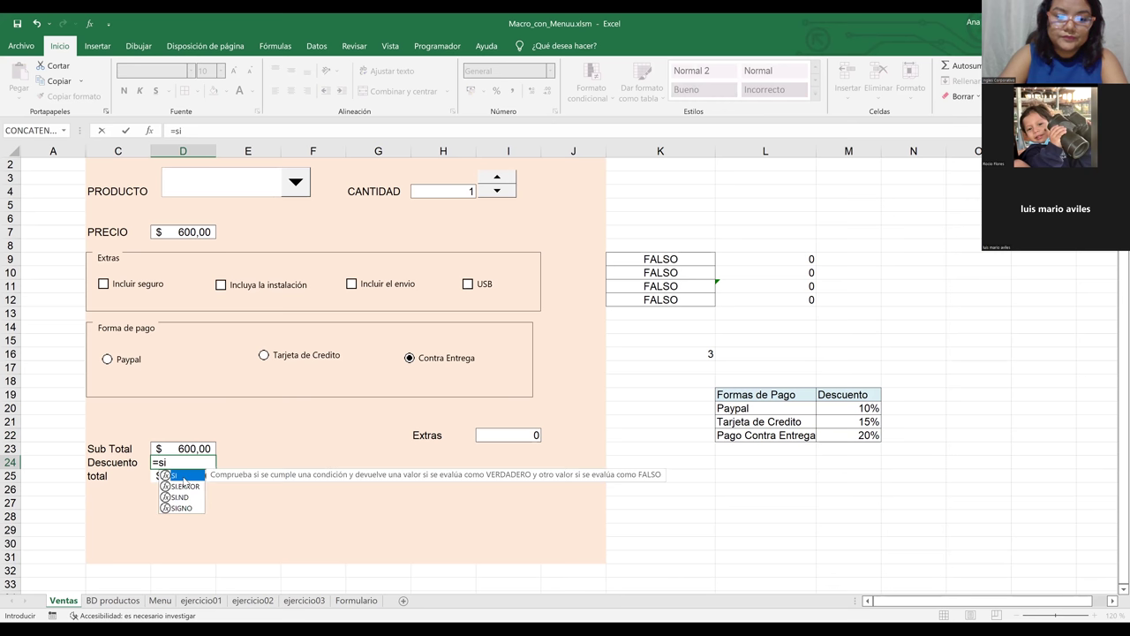
double_click(183, 477)
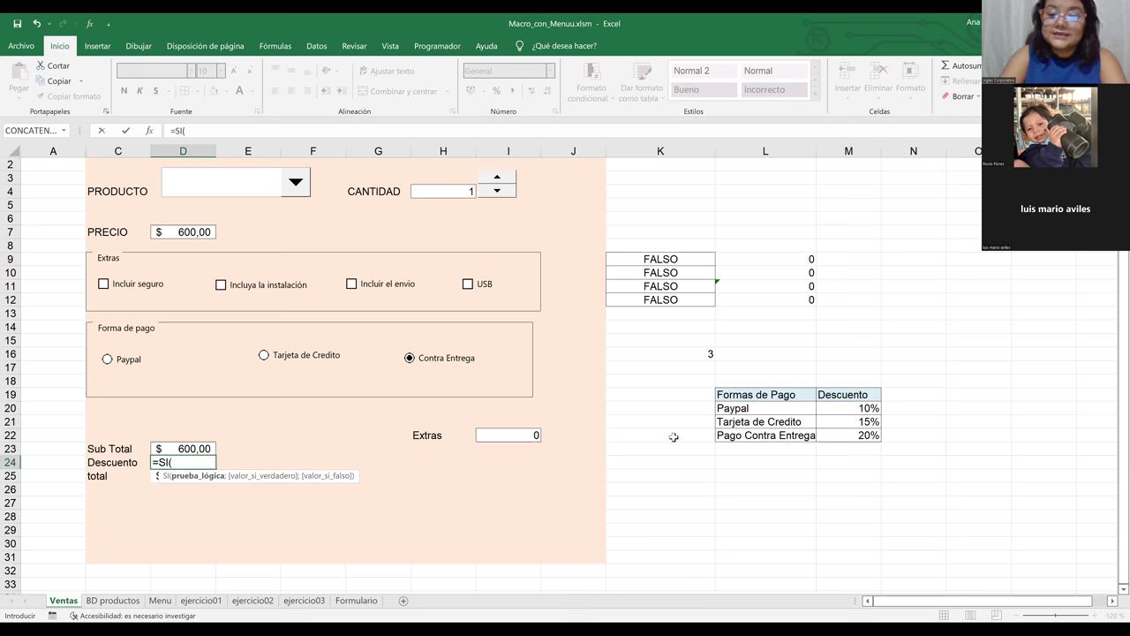
click(709, 354)
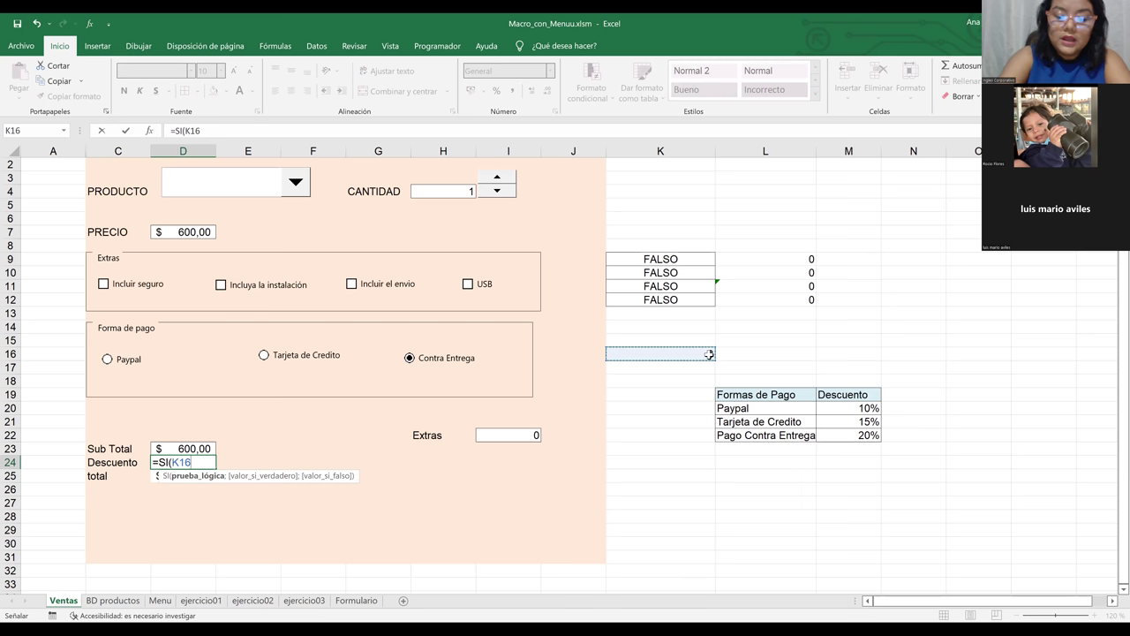
text(=1)
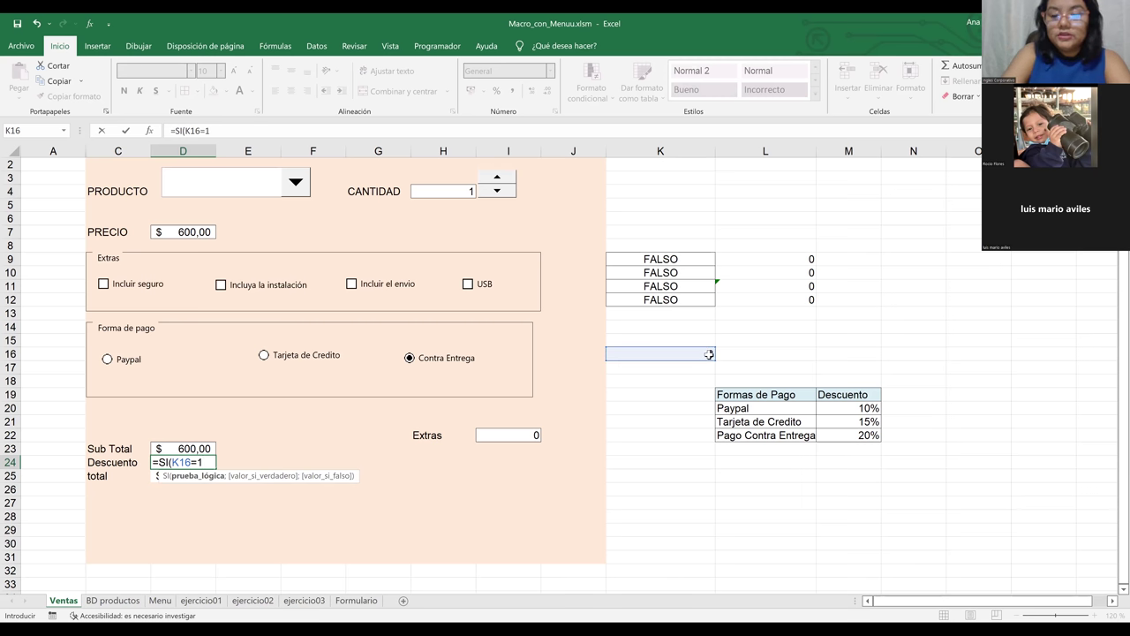
text(;)
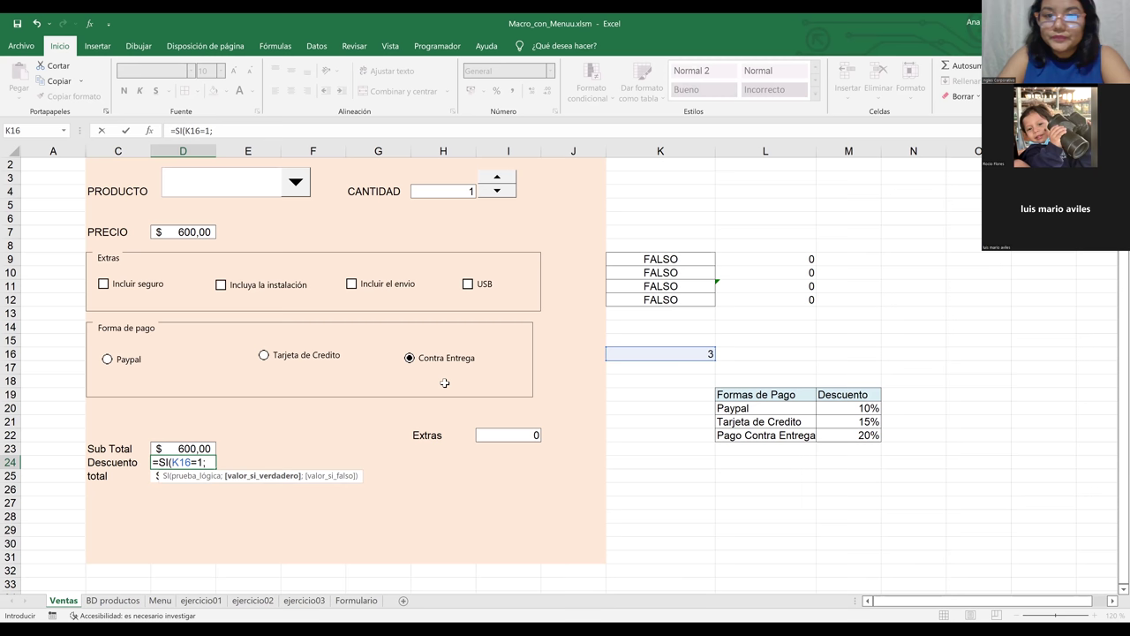
click(166, 448)
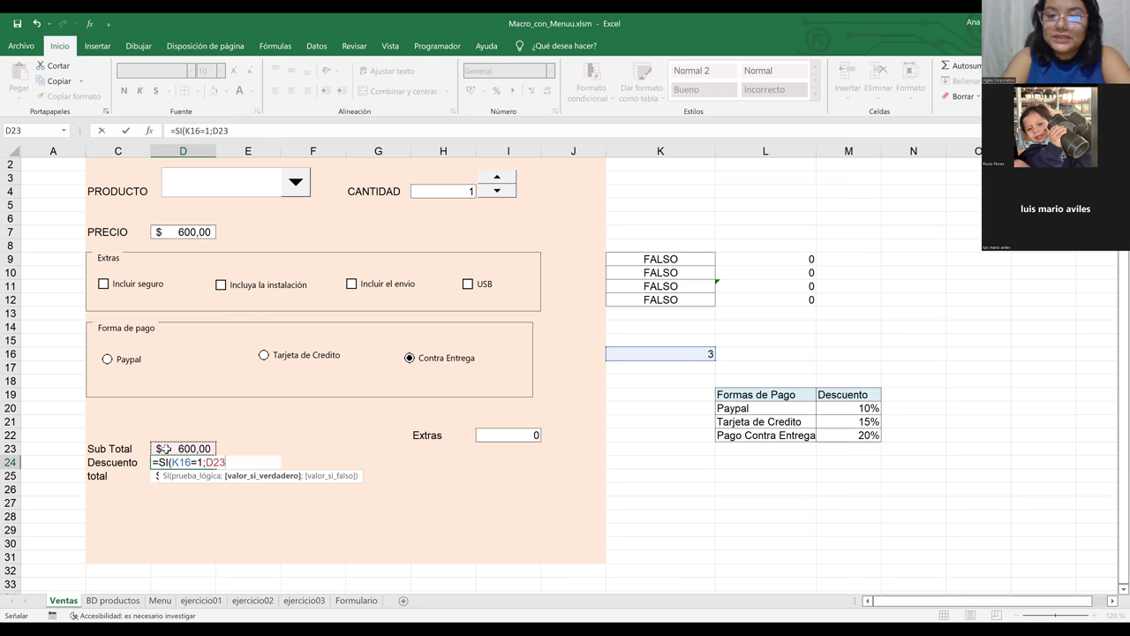
text(*)
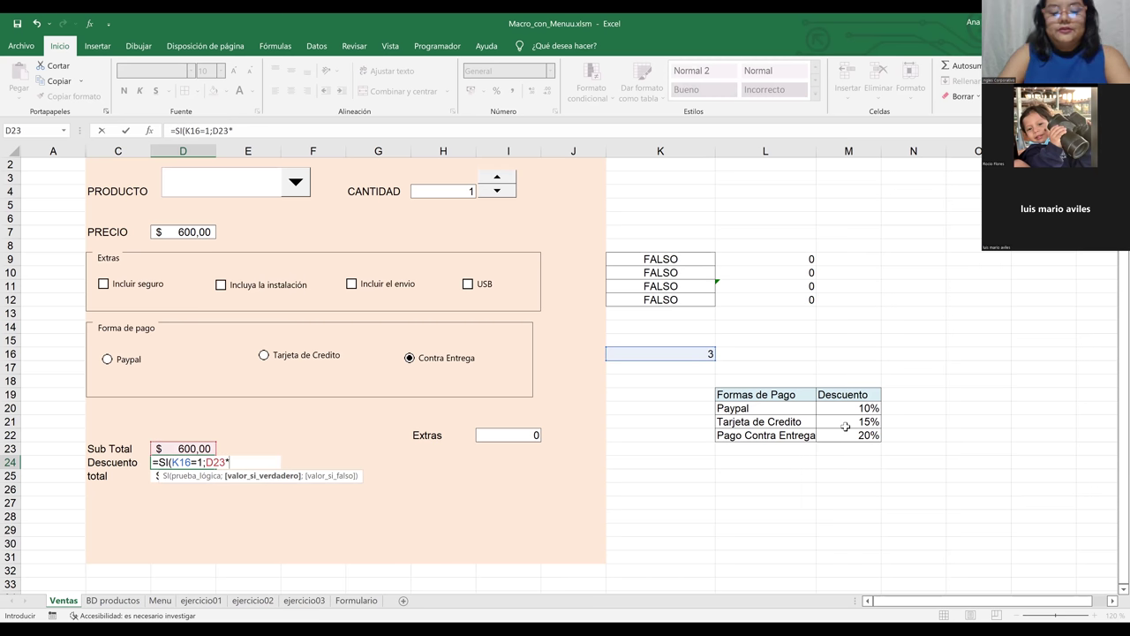
text(10)
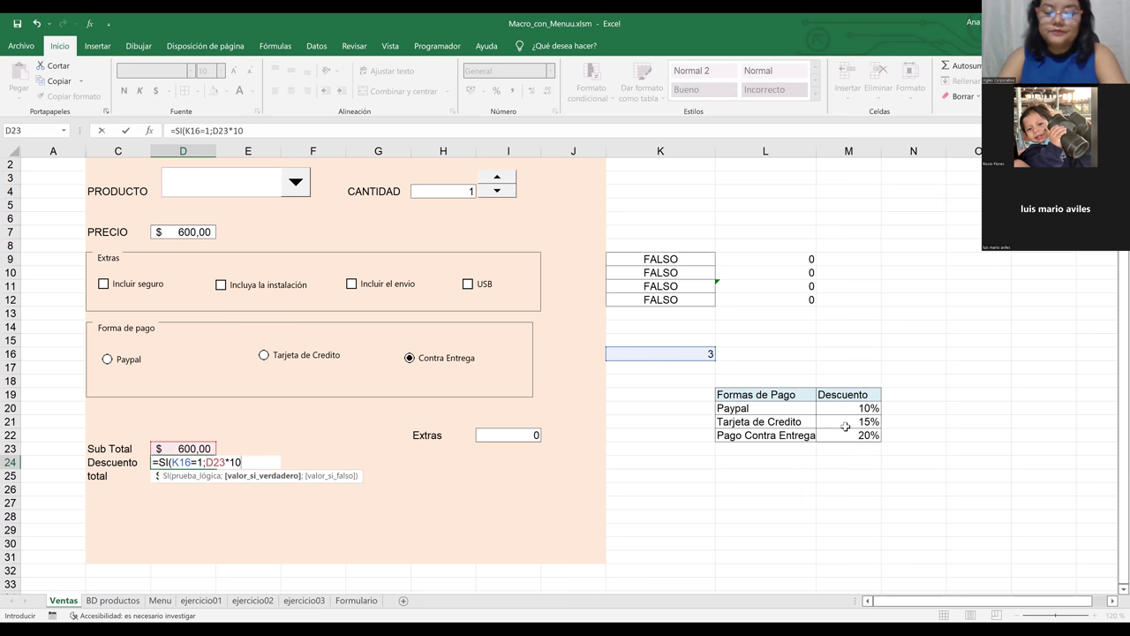
text(%)
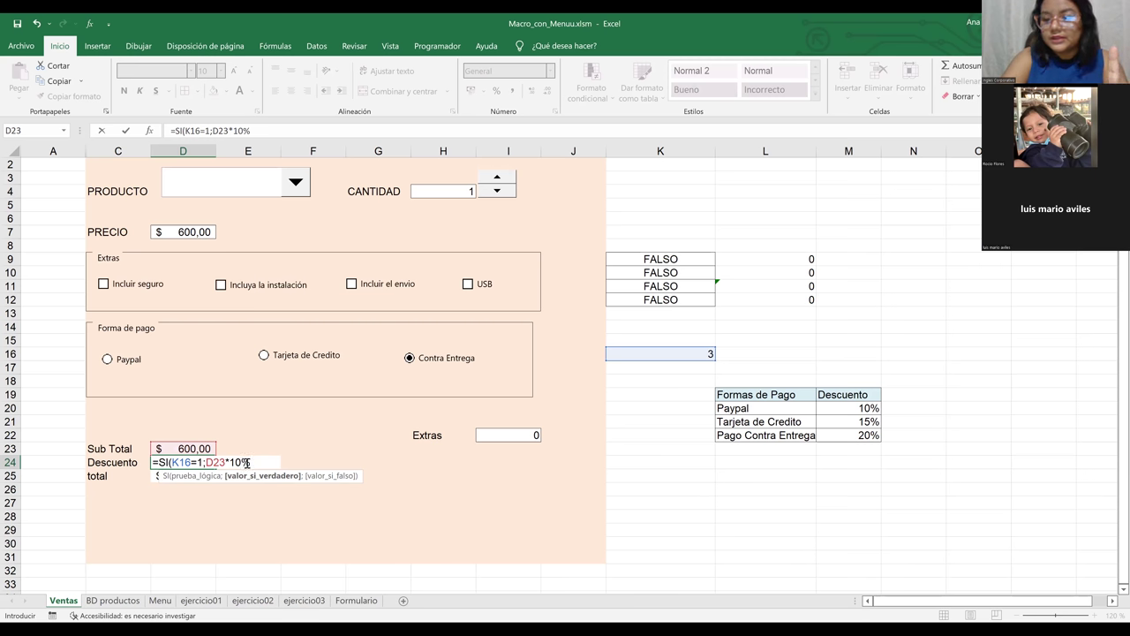
- Nest a second SI as the false value of the D24 formula, returning D23*15% when K16=2
text(;)
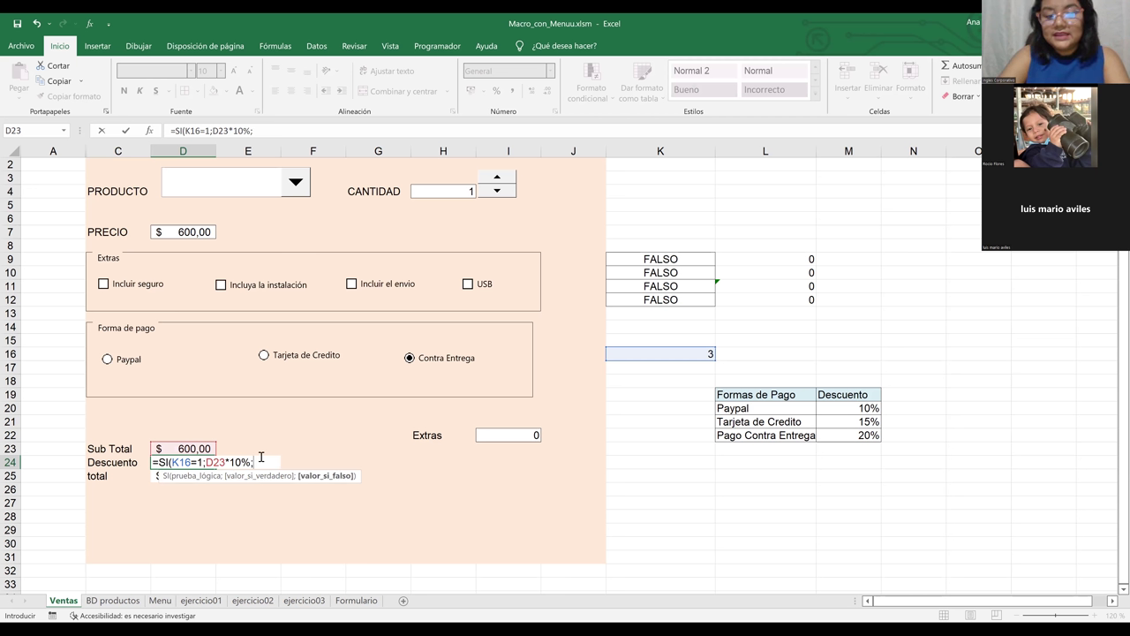
text(si)
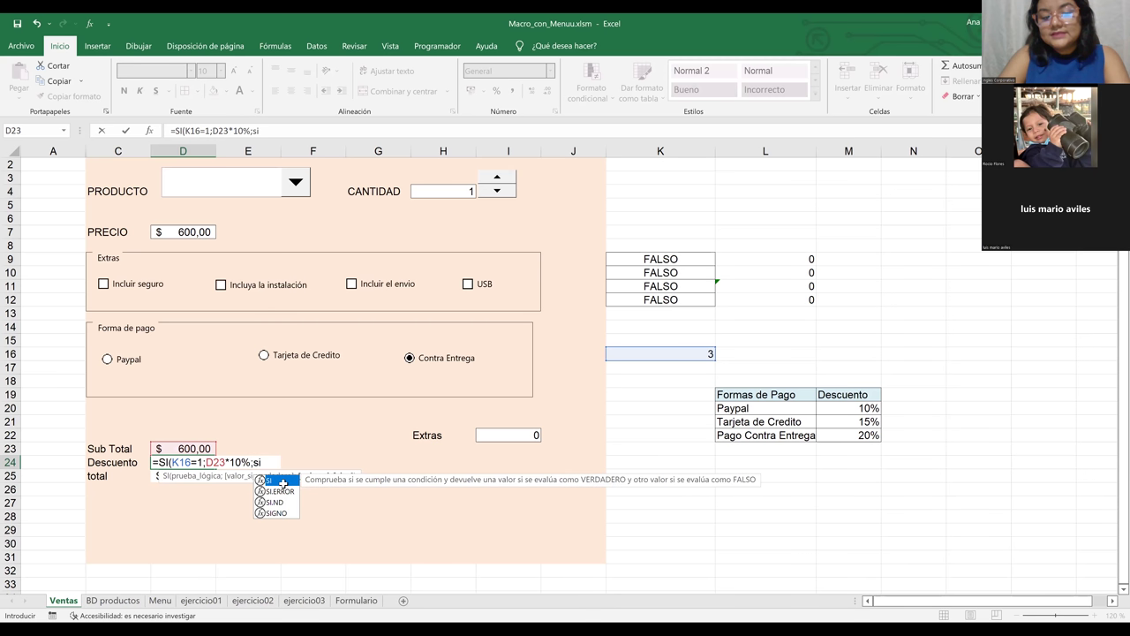
double_click(281, 481)
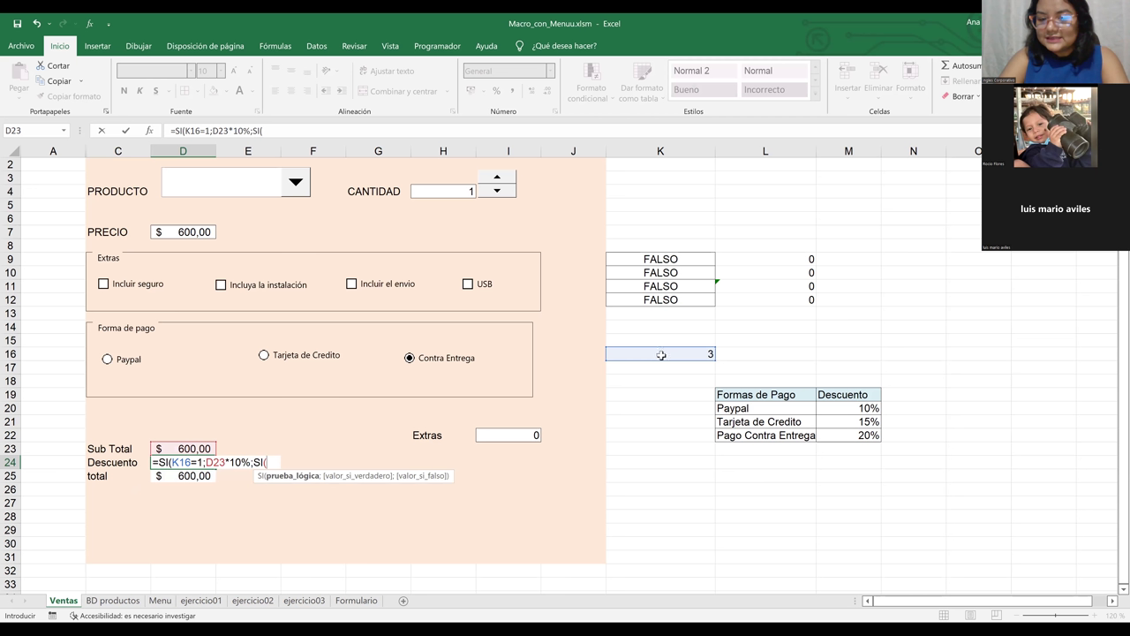
click(662, 355)
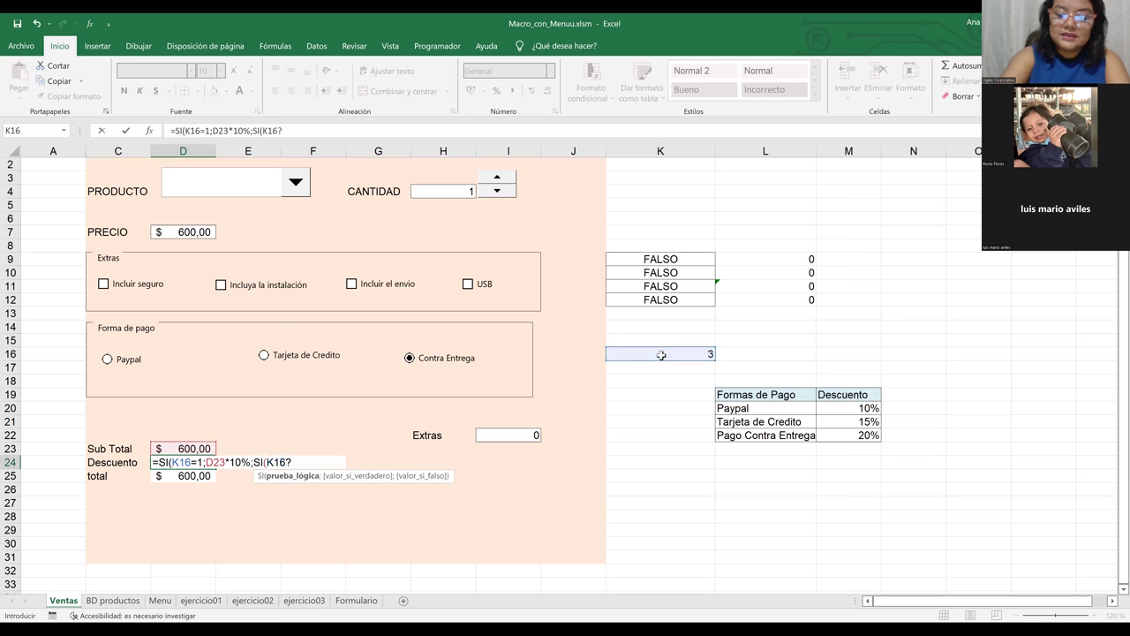
text(=)
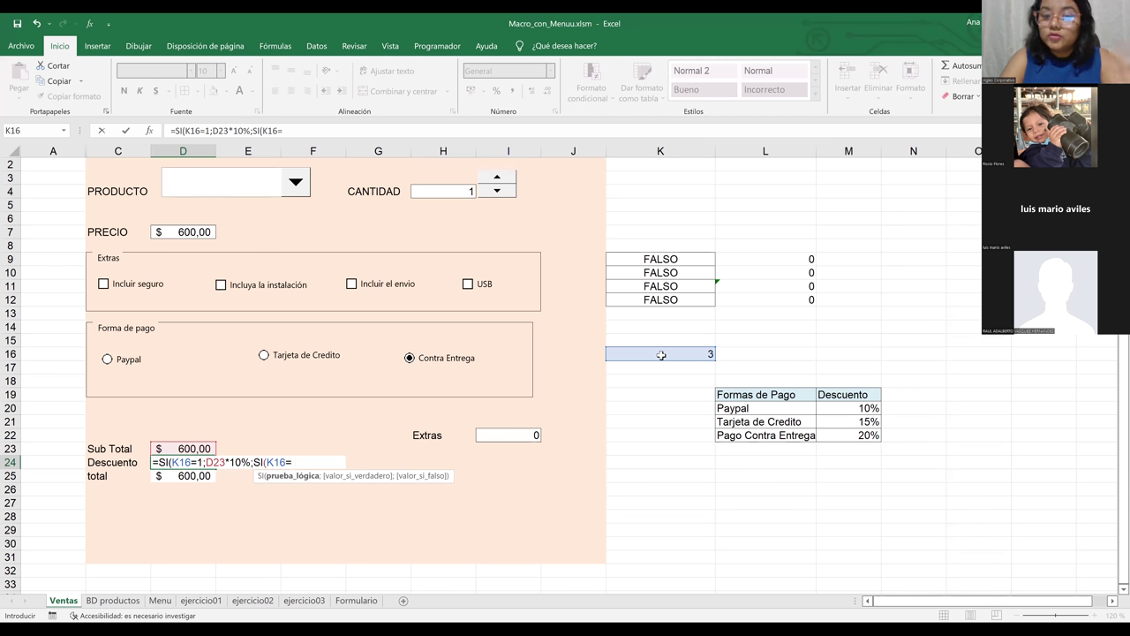
text(2)
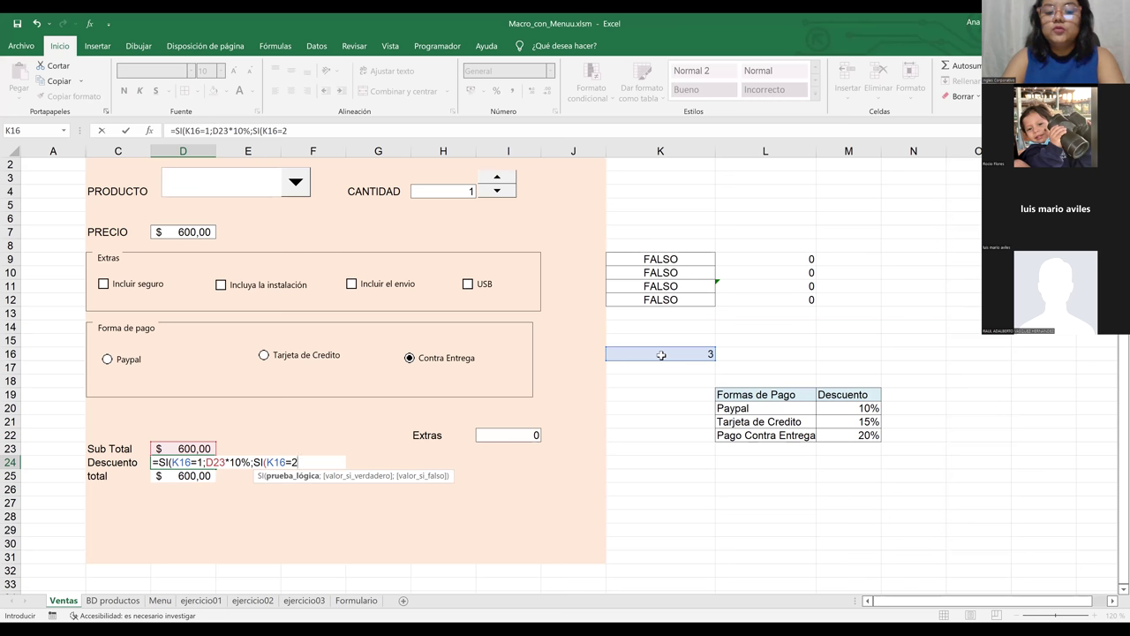
text(;)
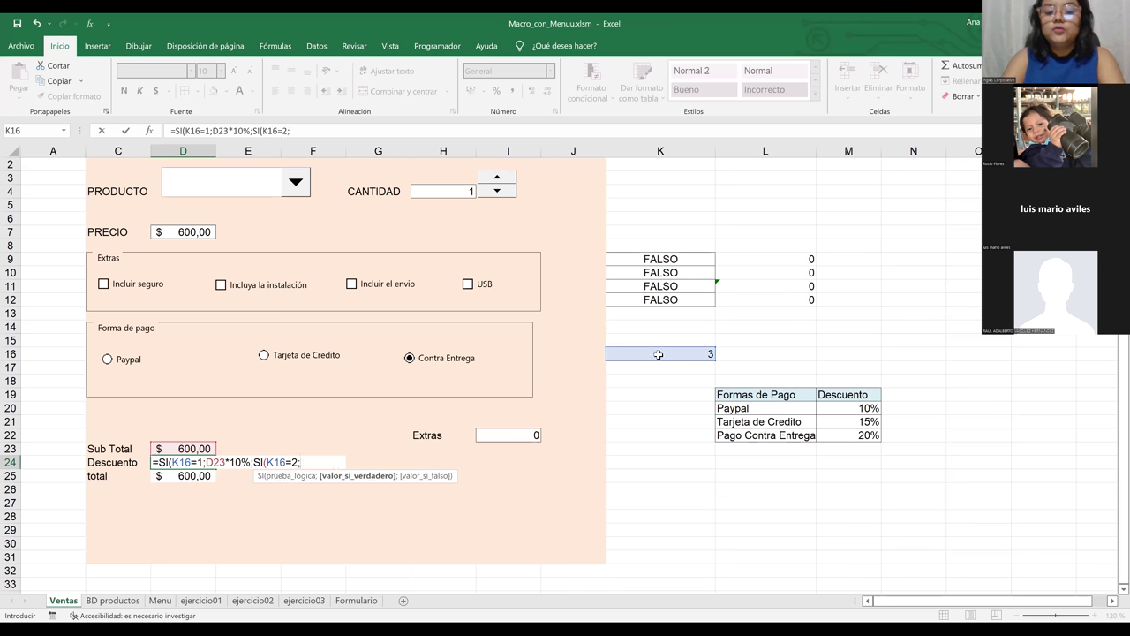
click(177, 449)
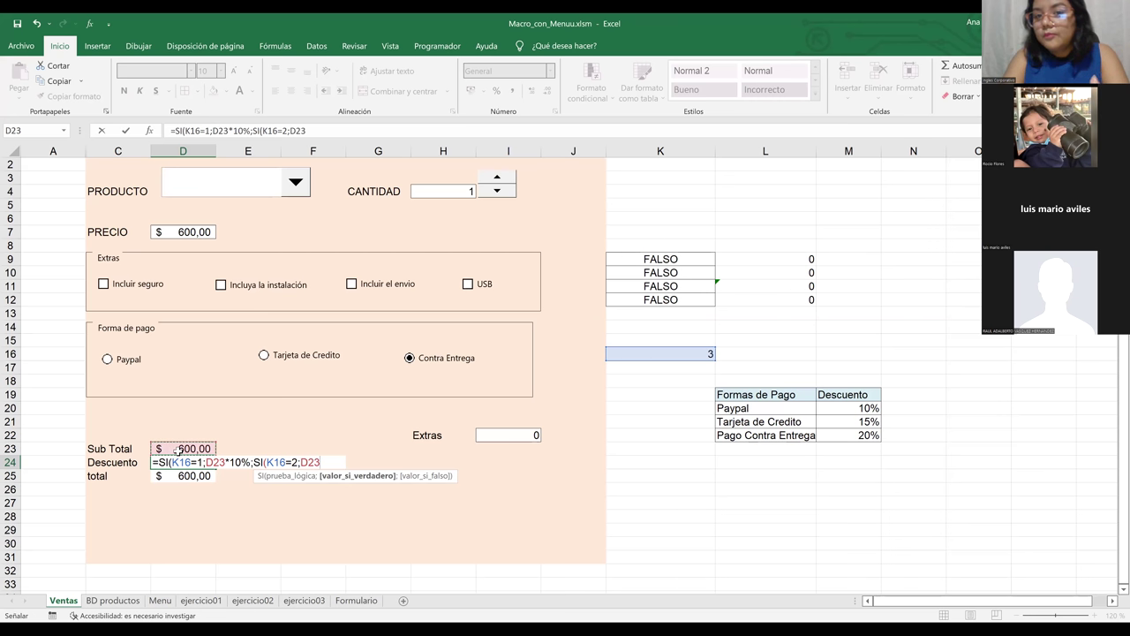
text(*15%)
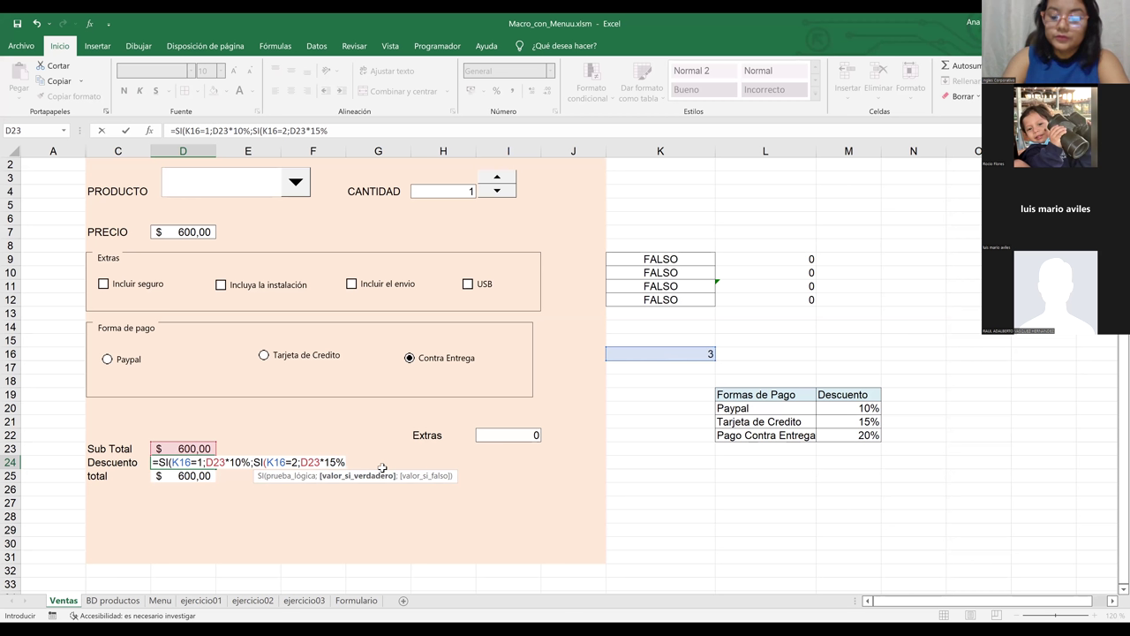
- Finish the nested SI formula in D24 with D23*20% as the final false value, and enter it
text(;)
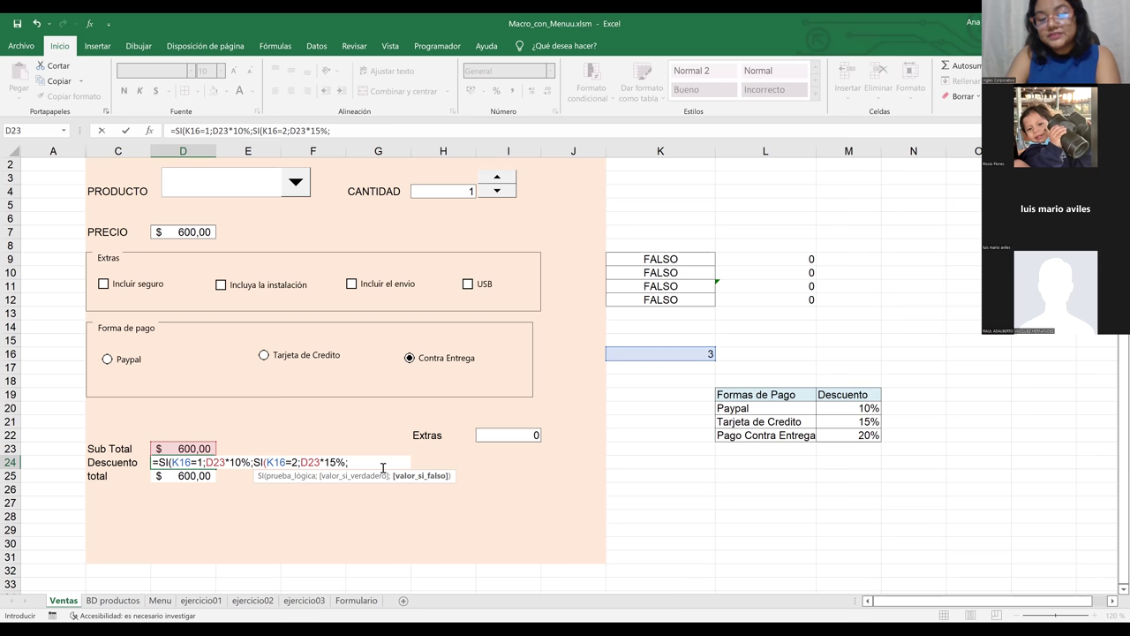
click(190, 448)
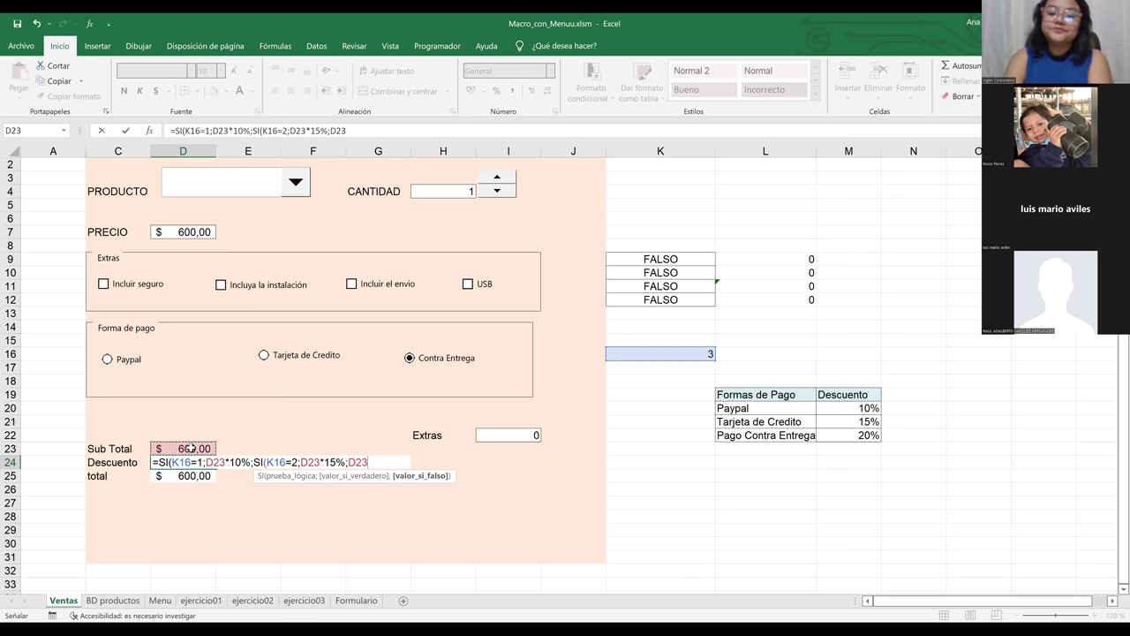
text(*)
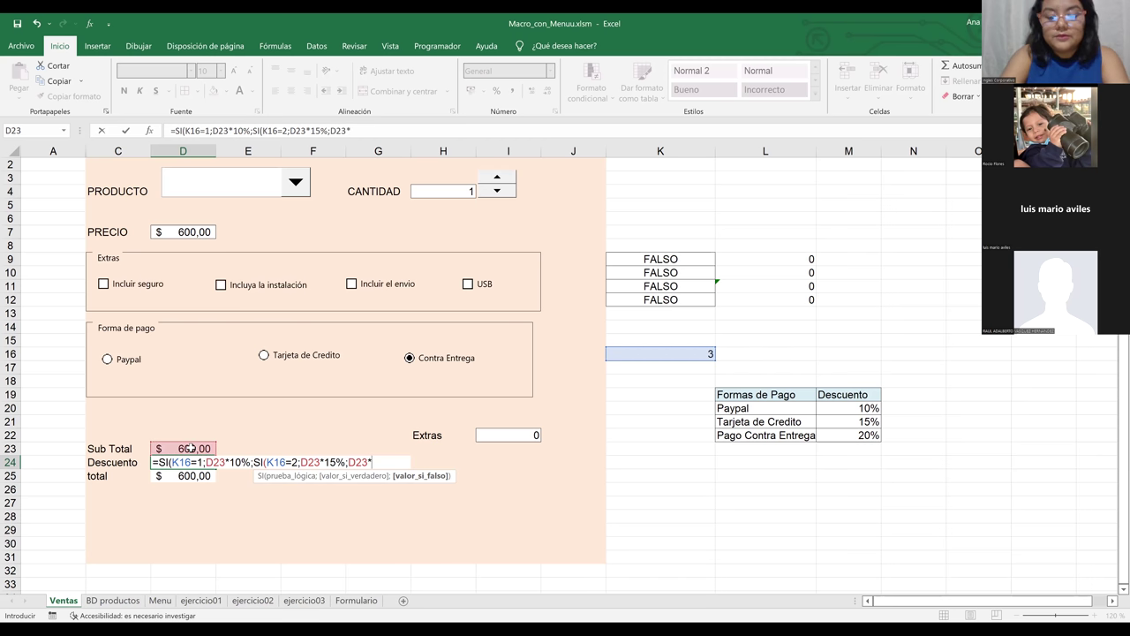
text(20)
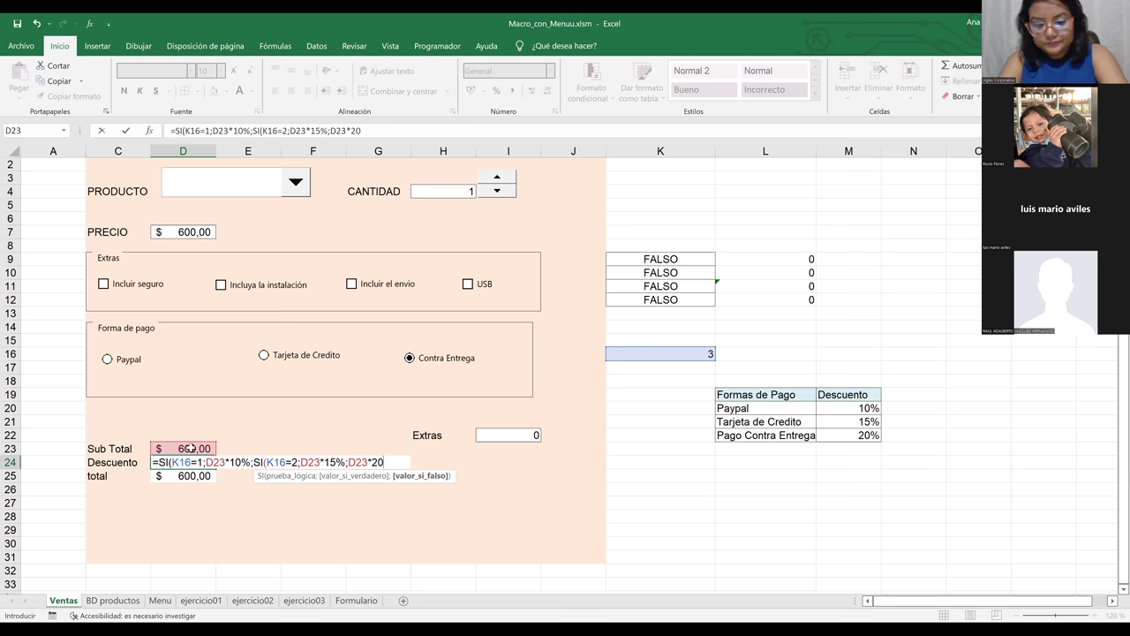
text(%)
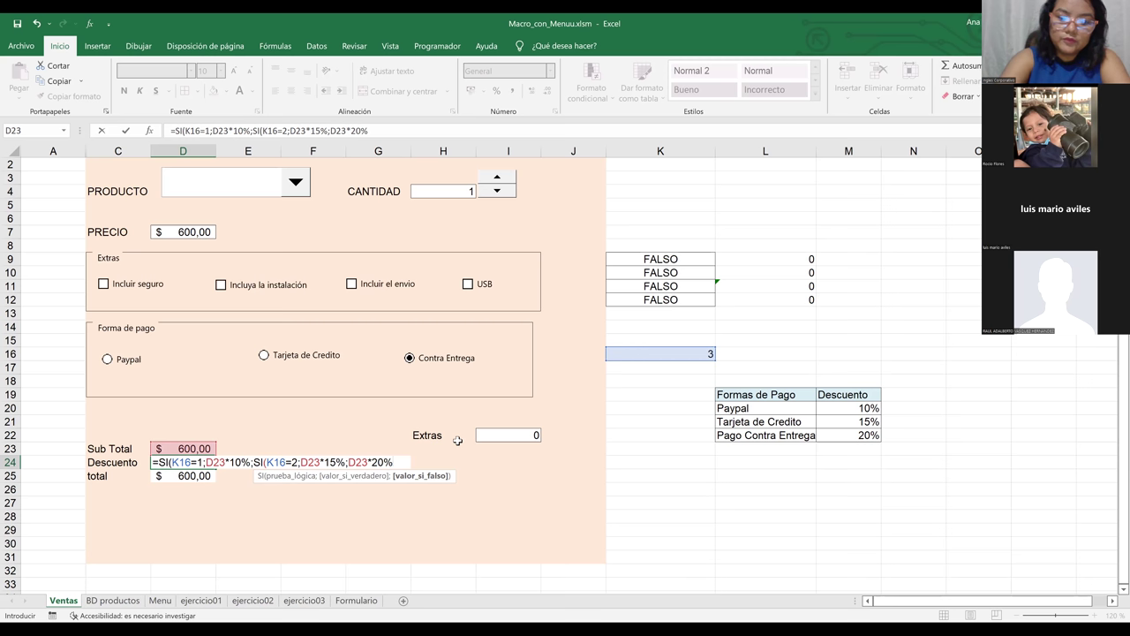
text()))
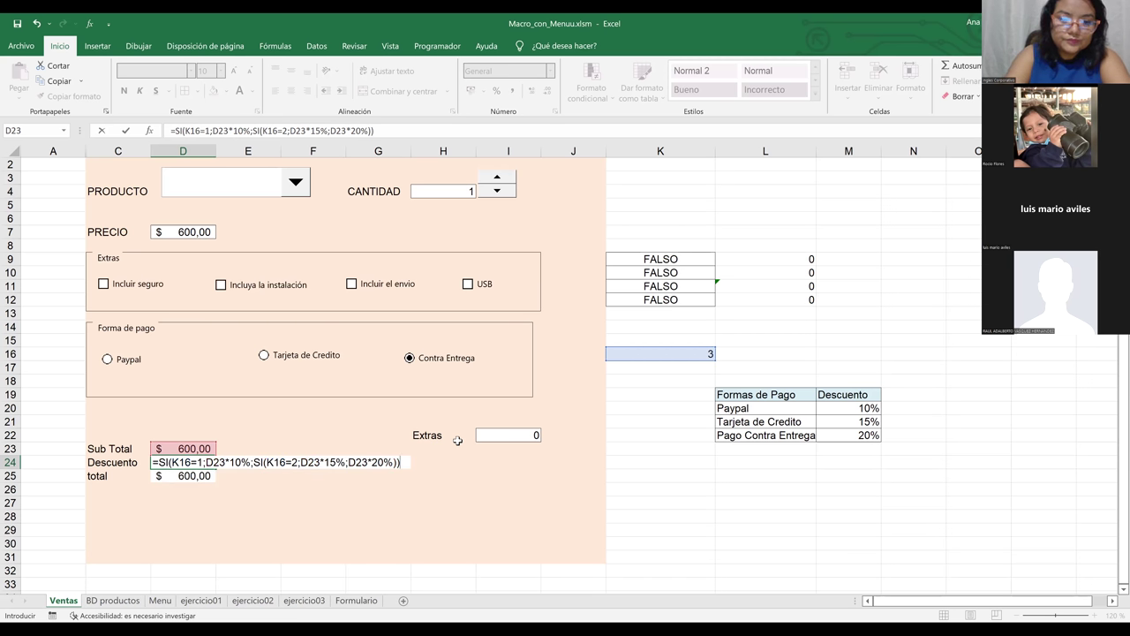
key(Return)
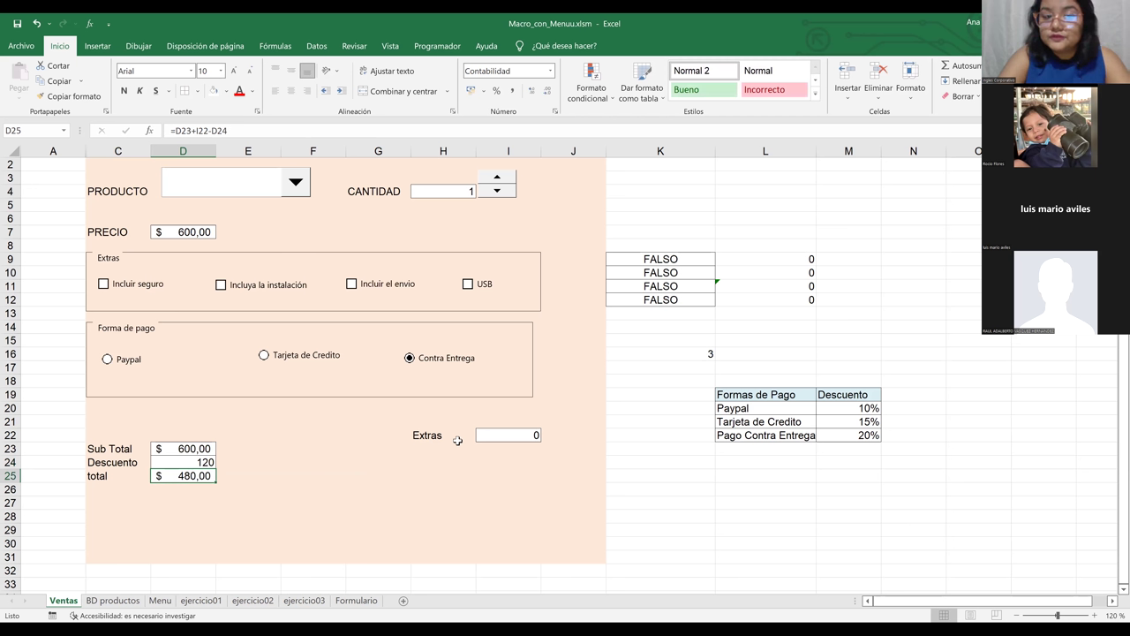
- Check the options listed in the PRODUCTO drop-down
click(297, 185)
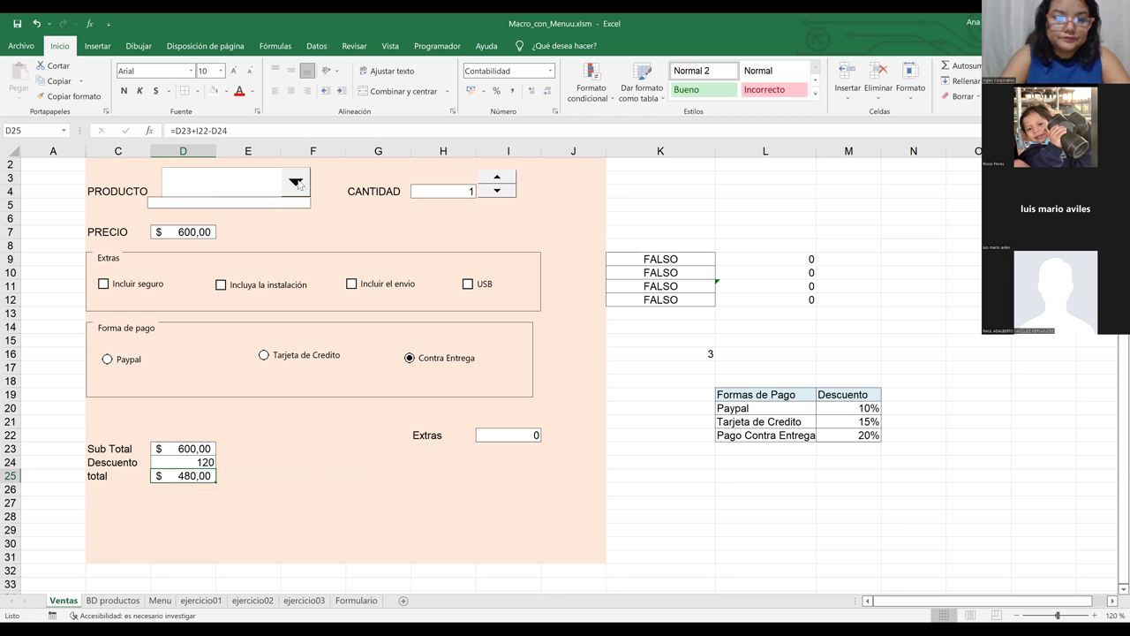
click(297, 187)
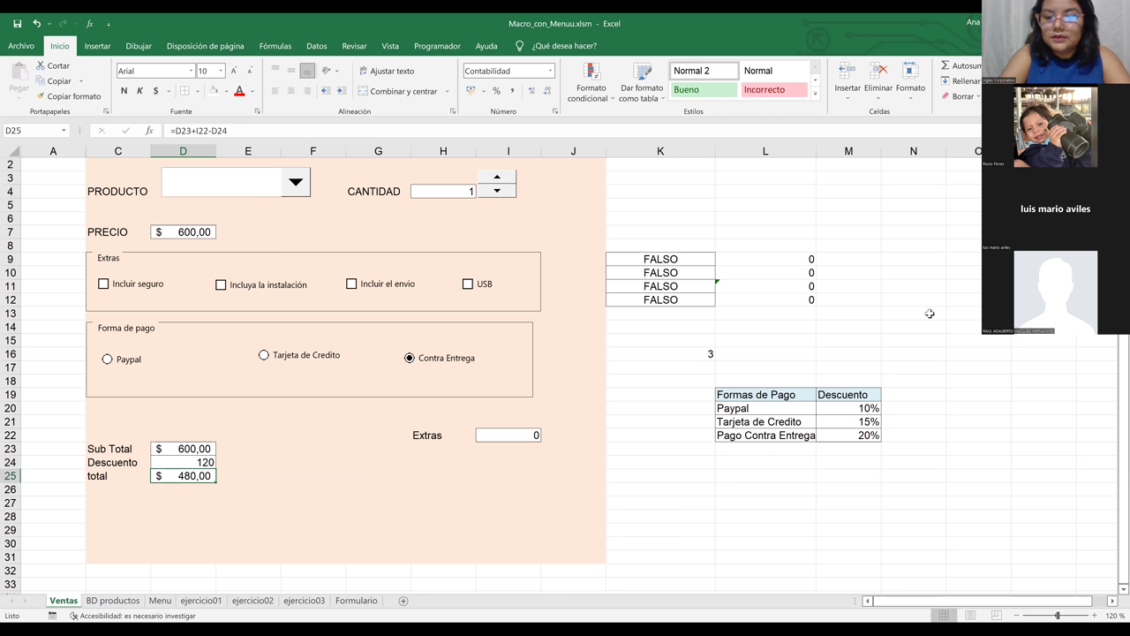
click(1002, 504)
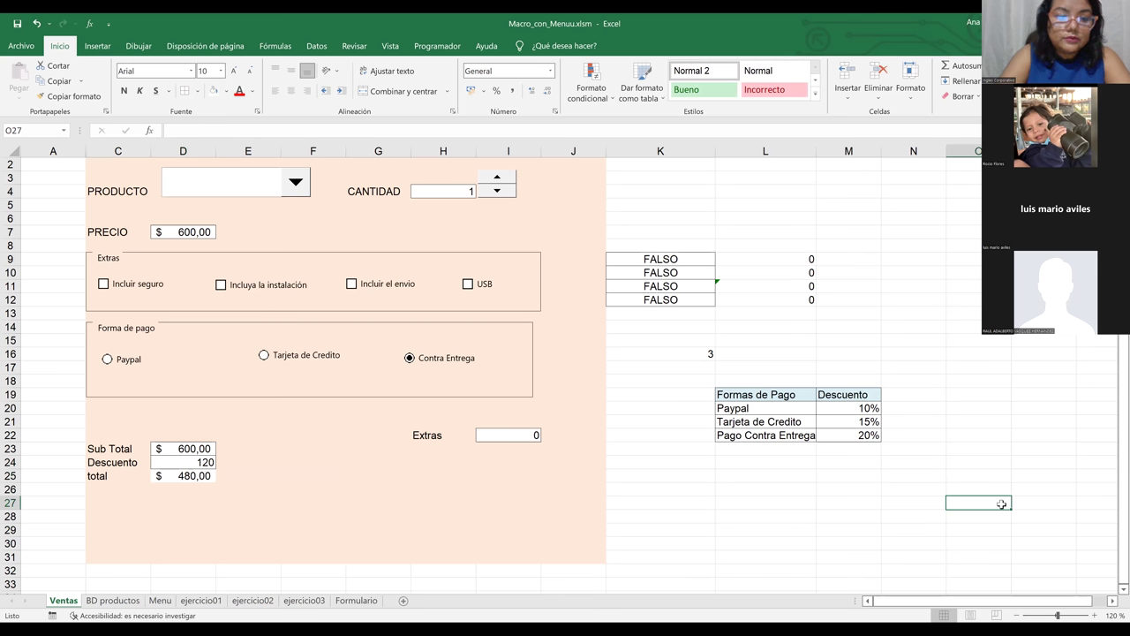
- Tick the Incluya la instalación extra and unhide column B beside the product form
right_click(83, 151)
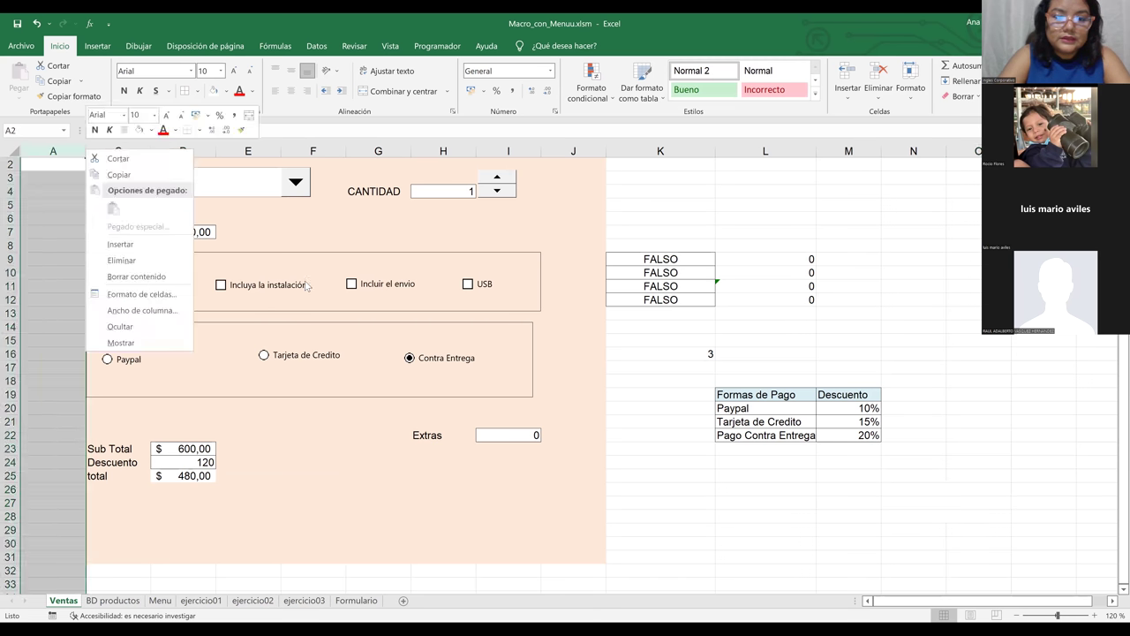
click(222, 286)
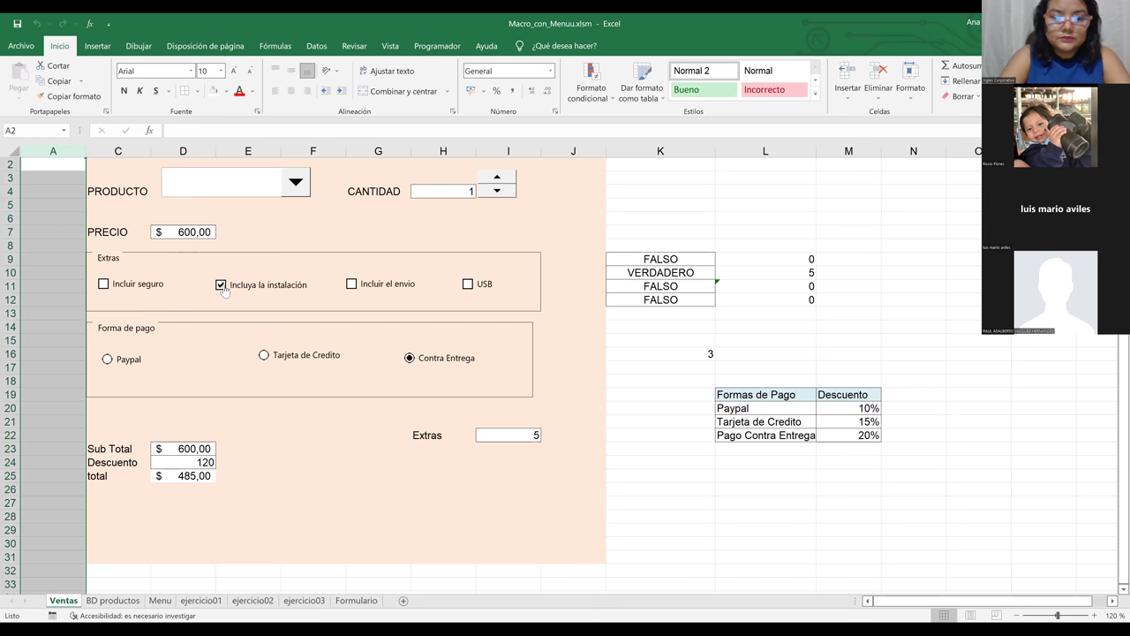
right_click(86, 167)
click(121, 347)
click(121, 192)
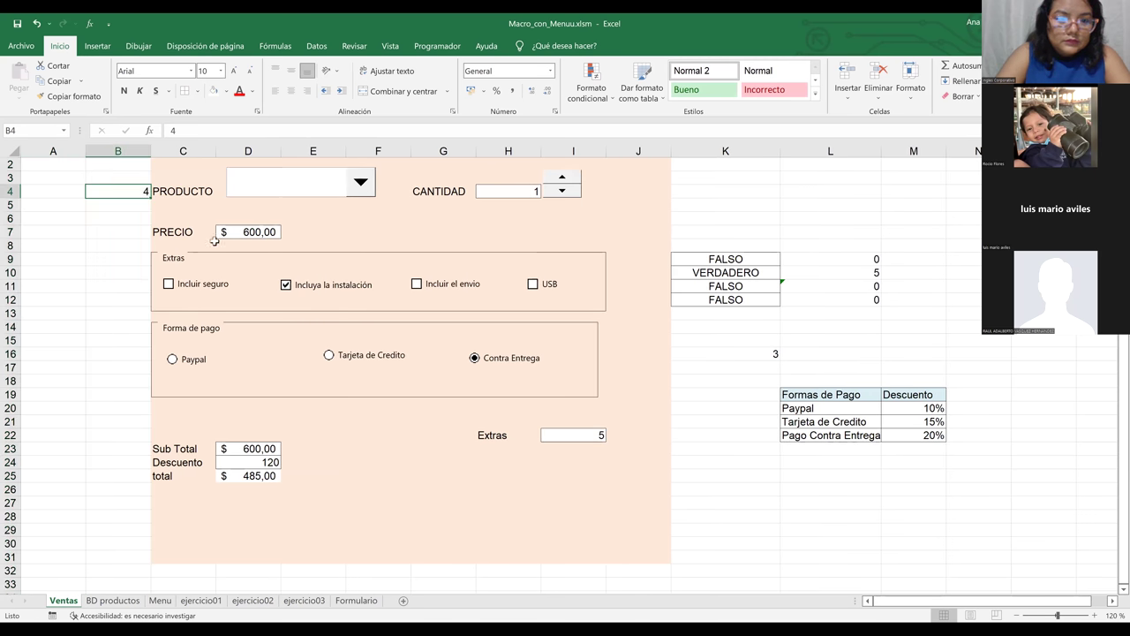
- Replace the PRODUCTO drop-down's input range with 'BD productos'!$A$2:$A$8 in its control format
click(355, 185)
click(346, 181)
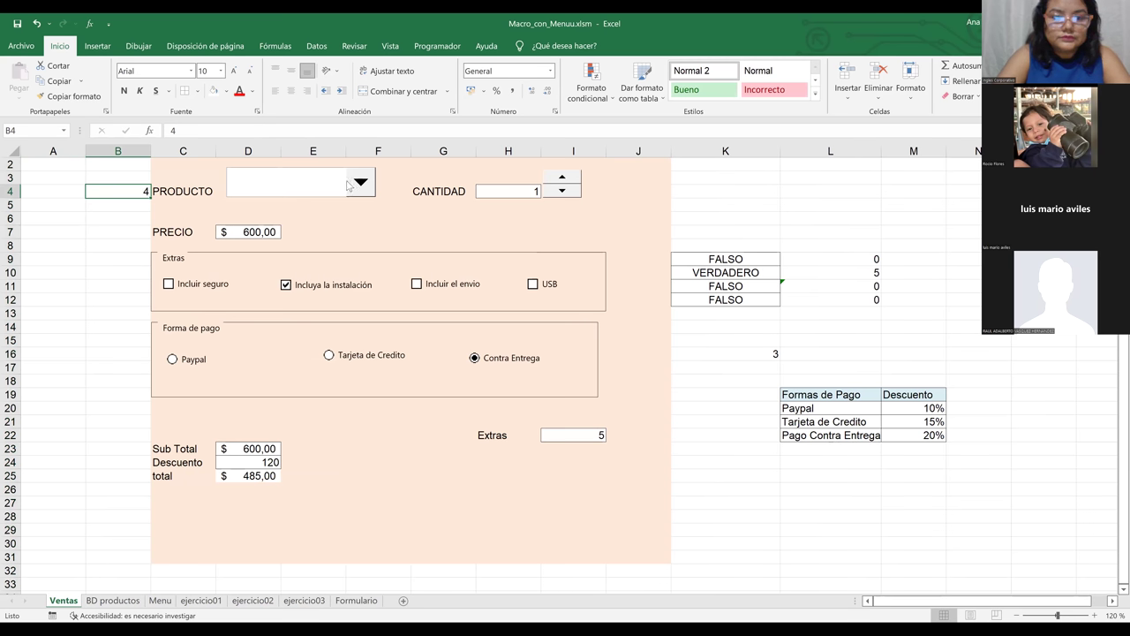
right_click(348, 183)
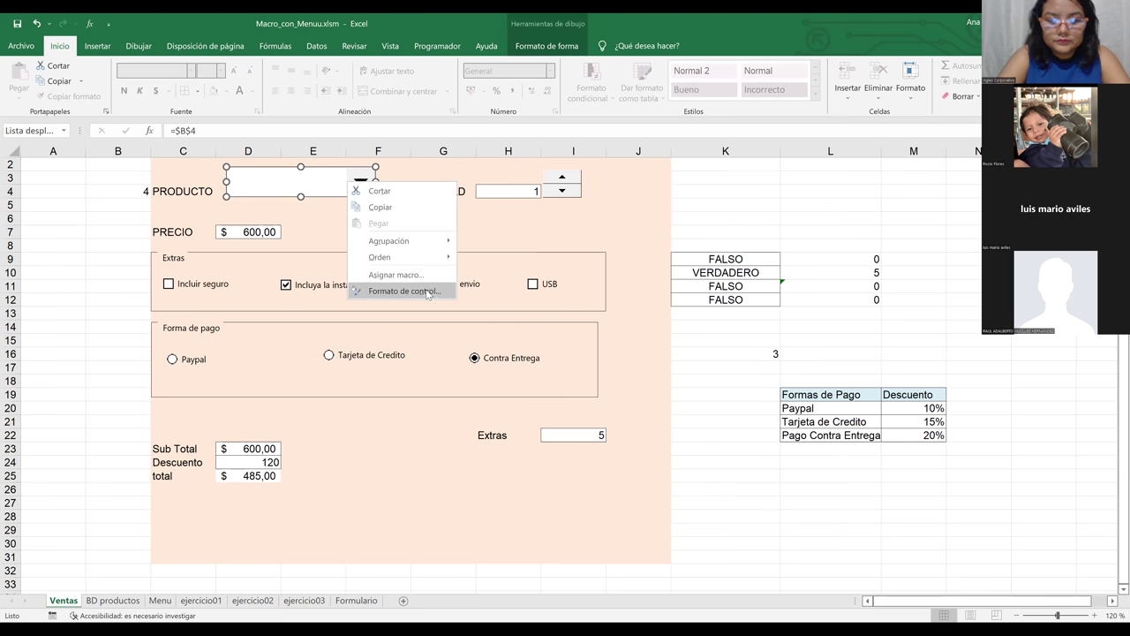
click(427, 292)
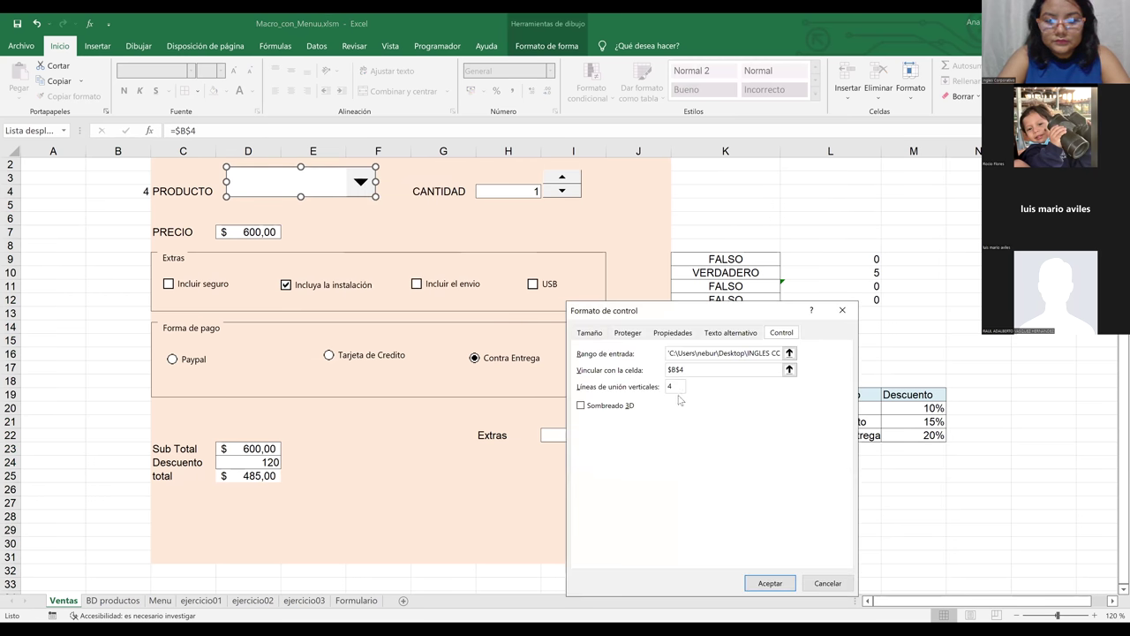
click(696, 370)
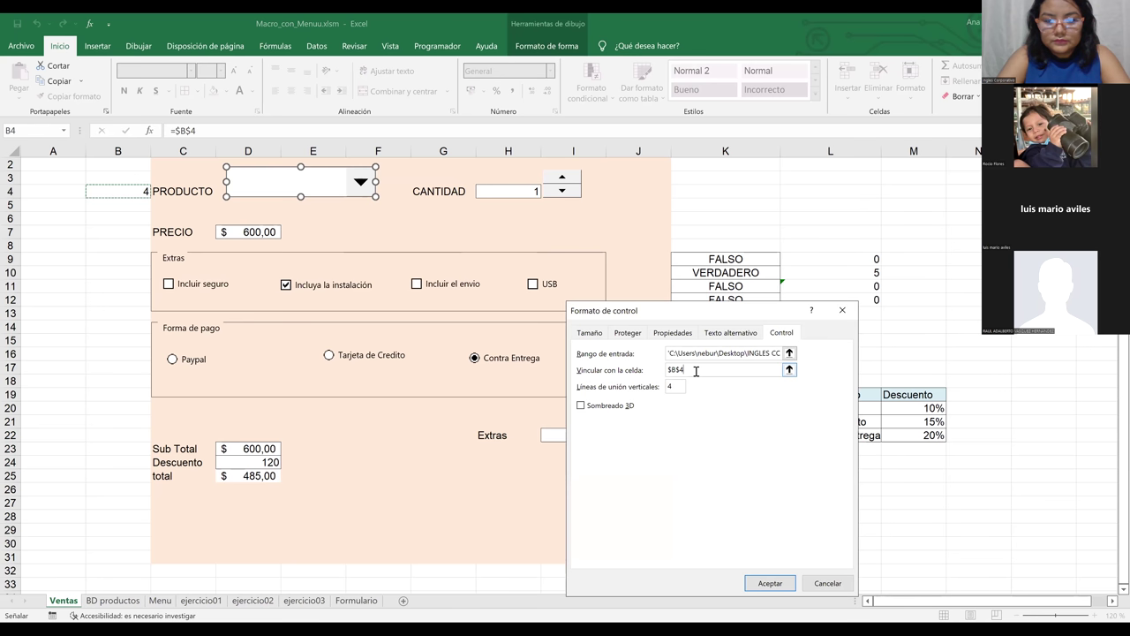
click(683, 353)
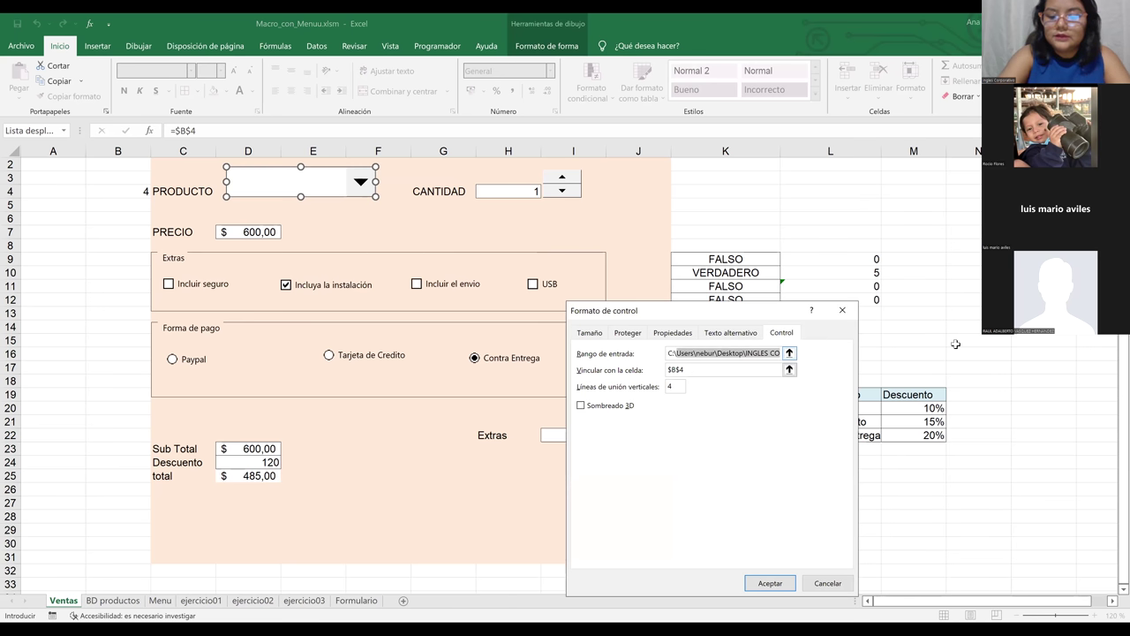
key(Right)
key(Right)
key(Right)
key(Right)
key(Right)
key(Right)
key(Right)
key(Right)
key(Right)
key(Right)
key(Right)
key(Right)
key(Right)
key(Right)
key(Right)
key(Right)
key(Right)
key(Right)
key(Right)
key(Right)
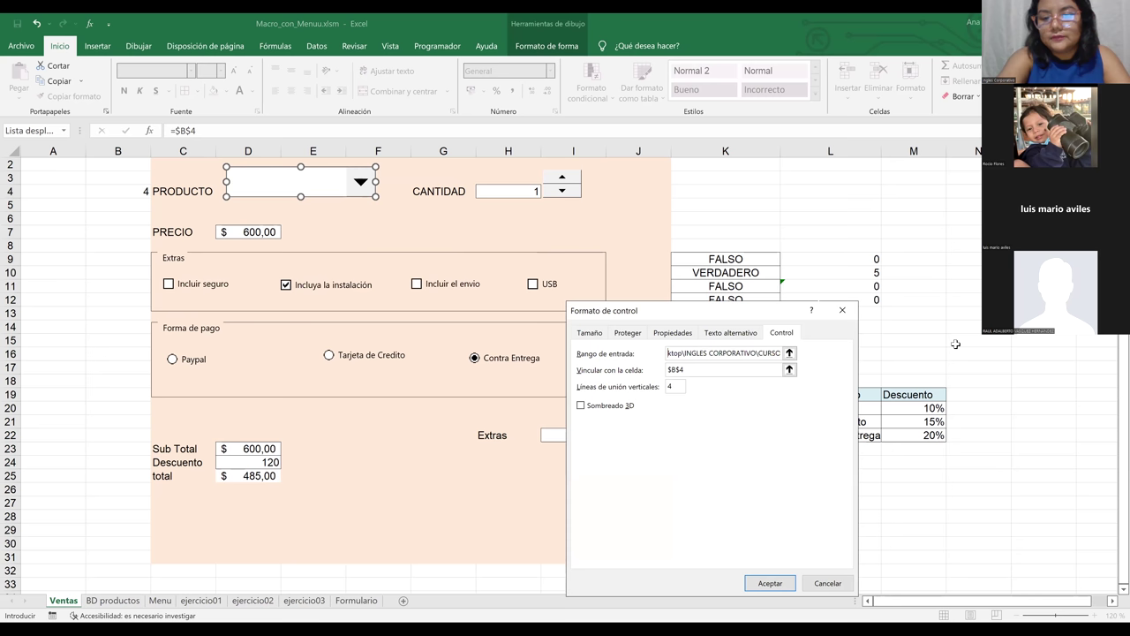
key(Right)
key(Right)
key(Right)
key(Right)
key(Right)
key(Right)
key(Right)
key(Right)
key(Right)
key(Right)
key(Right)
key(Right)
key(Right)
key(Right)
key(Right)
key(Right)
key(Right)
key(Right)
key(Right)
key(Right)
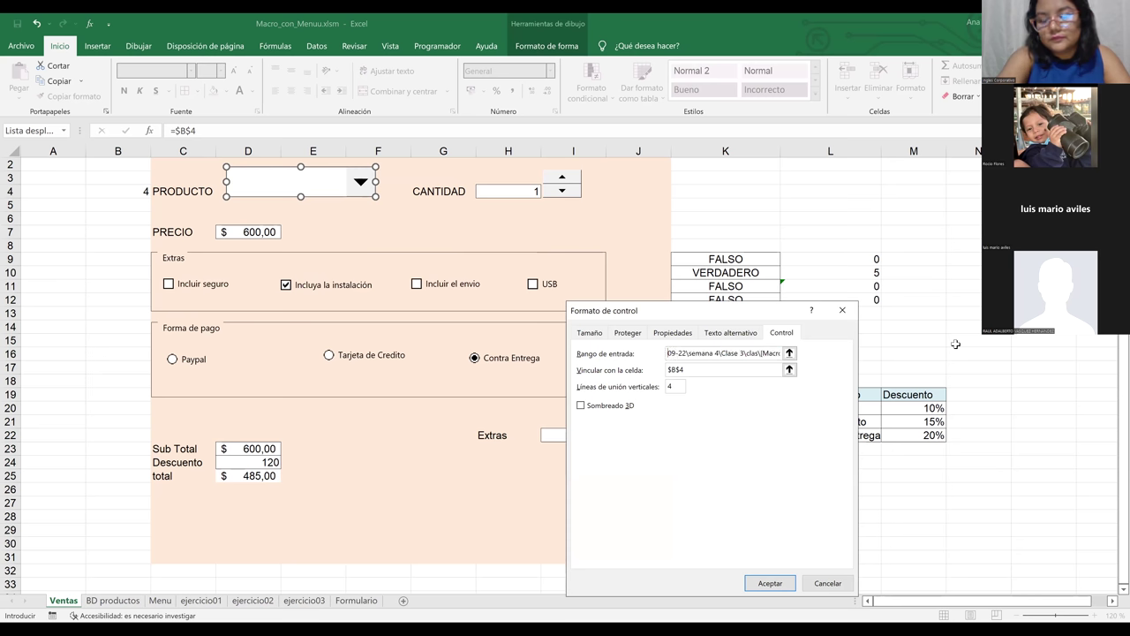
key(Right)
key(Right)
key(Right)
key(Right)
key(Right)
key(Right)
key(Right)
key(Right)
key(Right)
key(Right)
key(Right)
key(Right)
key(Right)
key(Right)
key(Right)
key(Right)
key(Right)
key(Right)
key(Right)
key(Right)
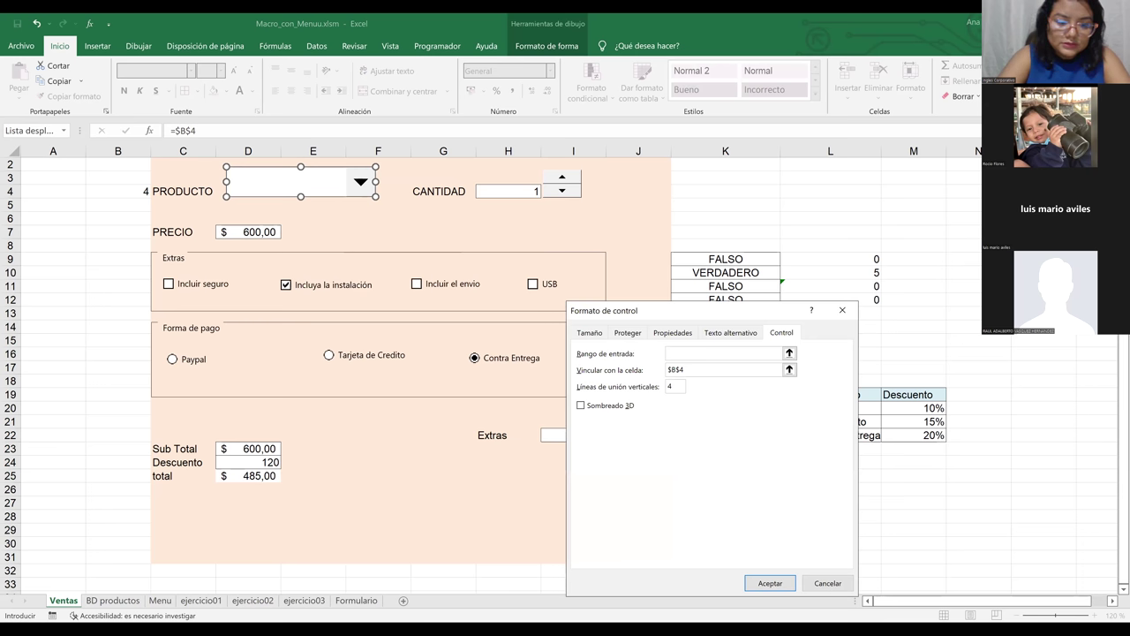
click(113, 600)
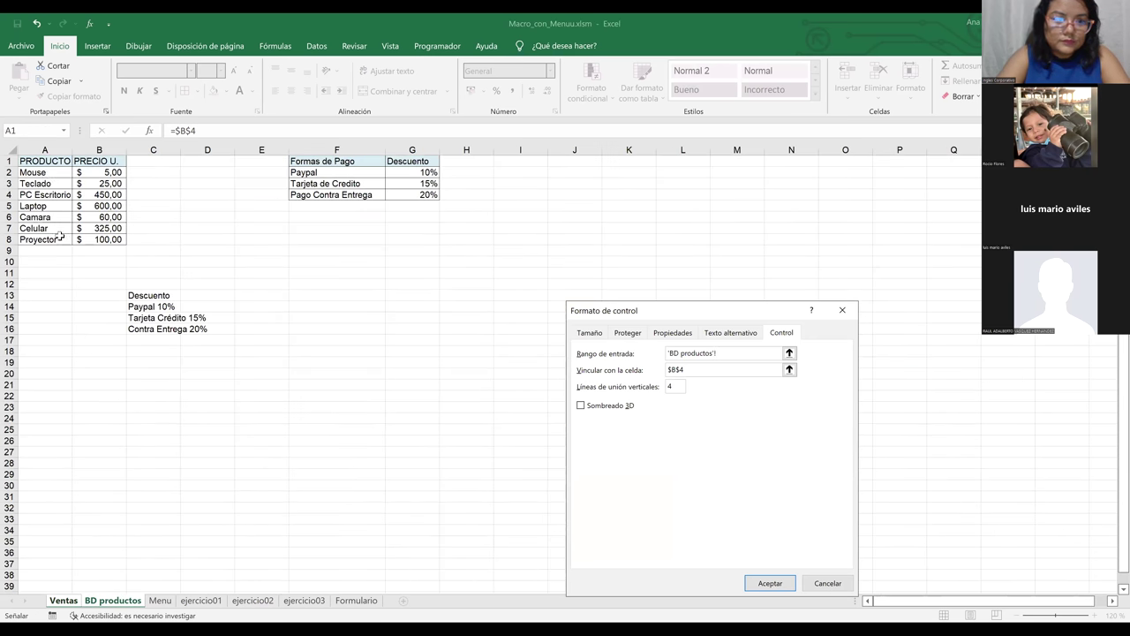
drag(60, 239, 60, 238)
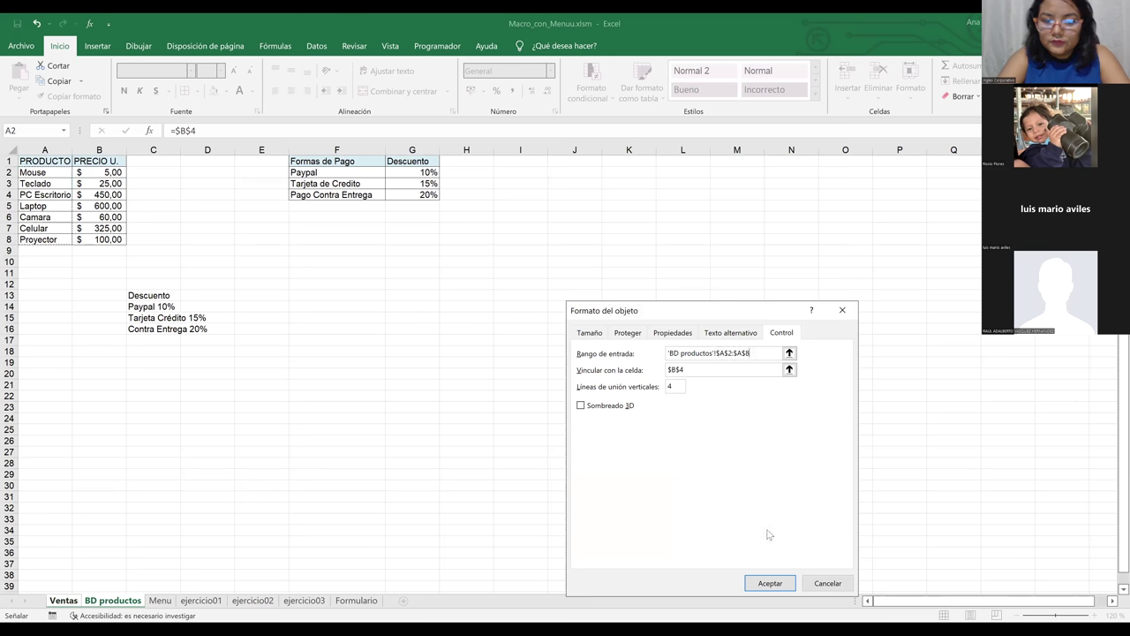
click(765, 583)
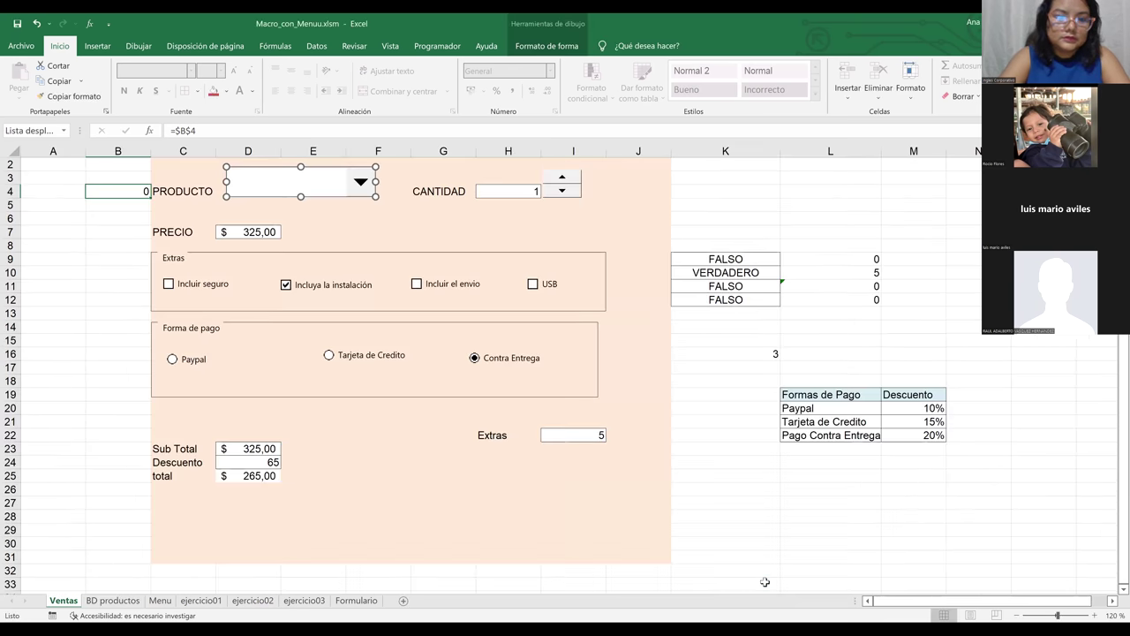
- Replace the external workbook reference in D7's INDICE price formula with range A2:B8 on this workbook's BD productos sheet
click(245, 230)
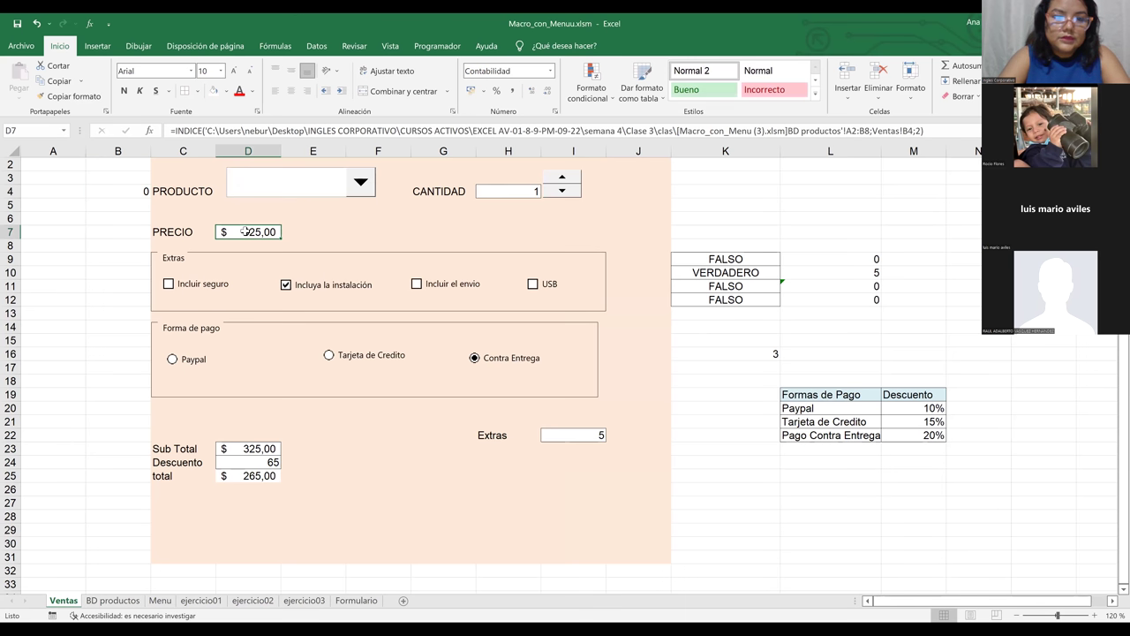
double_click(254, 236)
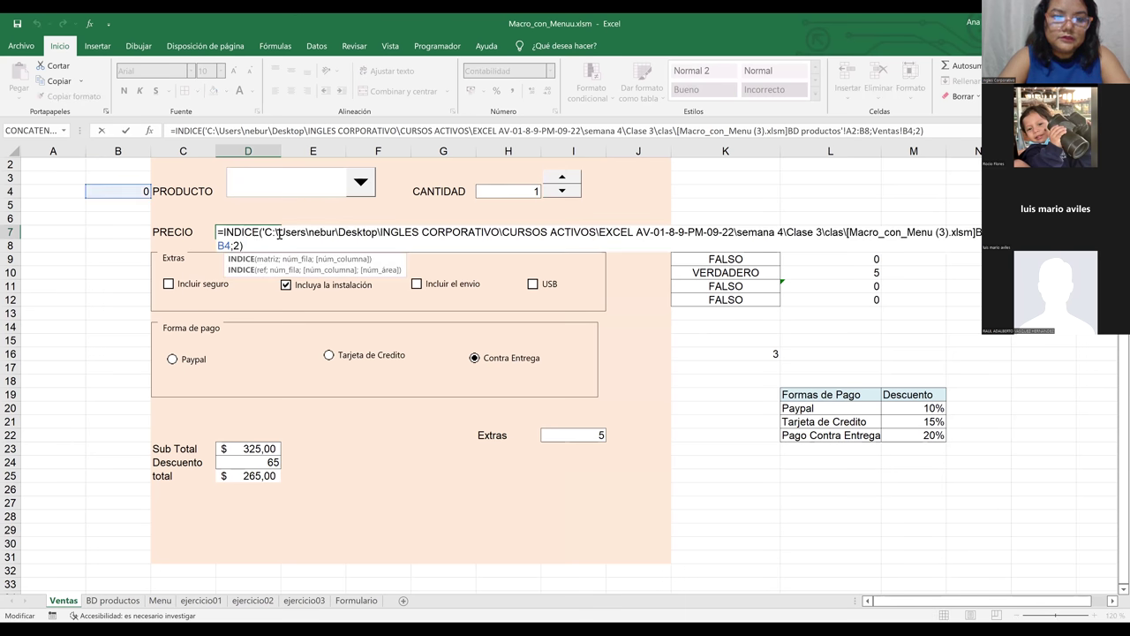
drag(264, 231, 945, 232)
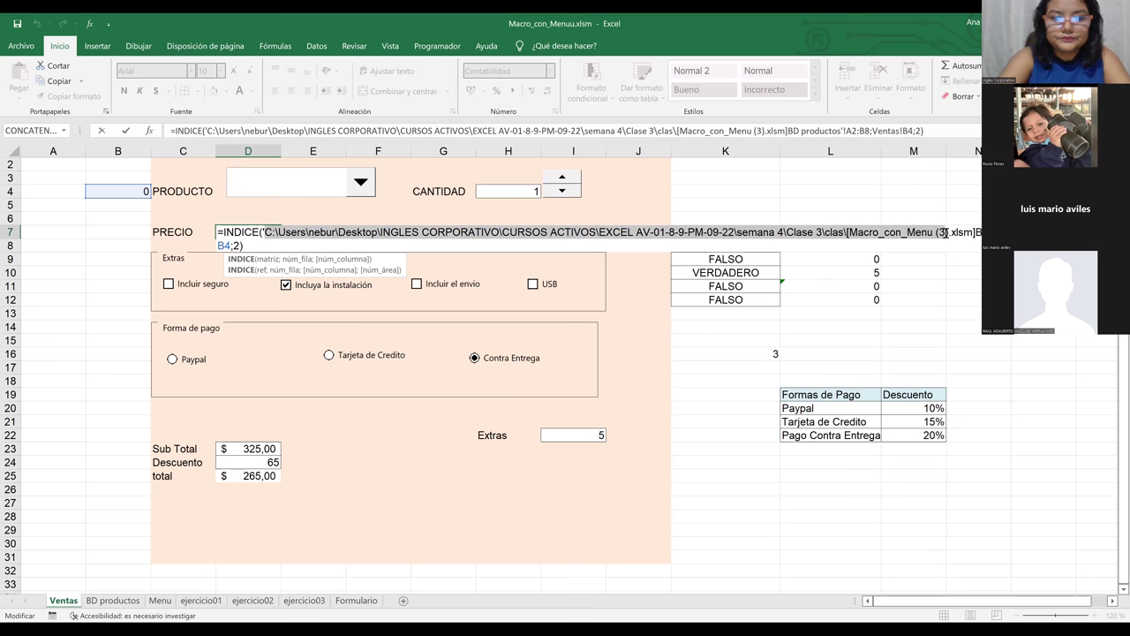
key(BackSpace)
key(Delete)
key(Delete)
key(Delete)
key(Delete)
key(Delete)
key(Delete)
key(Delete)
key(Delete)
key(Delete)
key(Delete)
key(Delete)
key(Delete)
key(Delete)
key(Delete)
key(Delete)
key(Delete)
key(Delete)
key(Delete)
key(Delete)
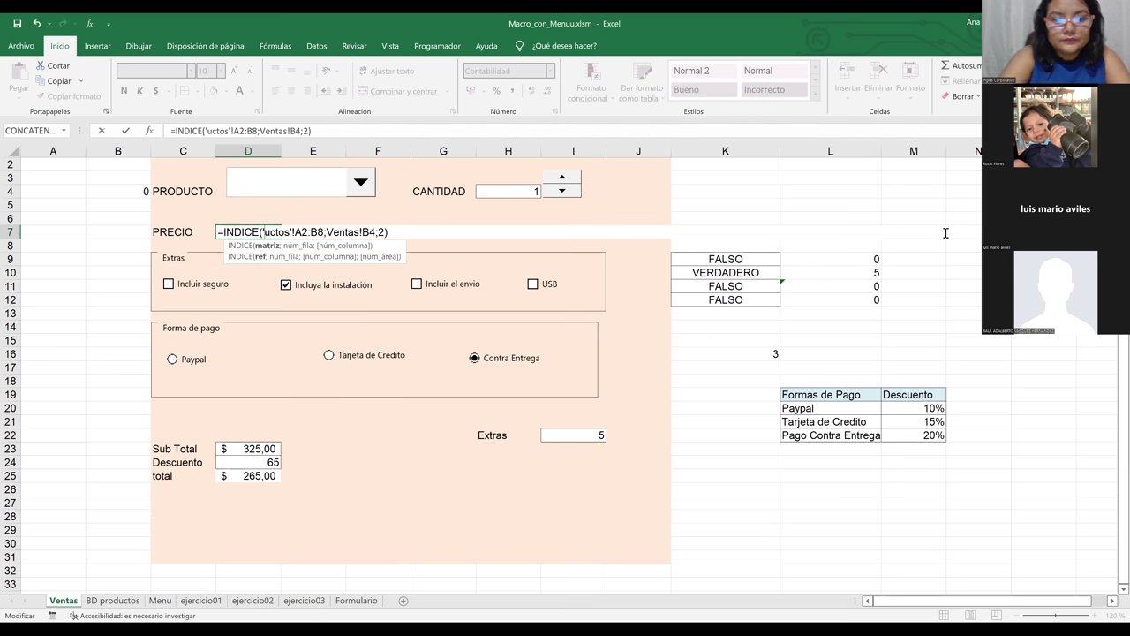
key(Delete)
key(Delete)
key(Delete)
key(Delete)
key(Delete)
key(Delete)
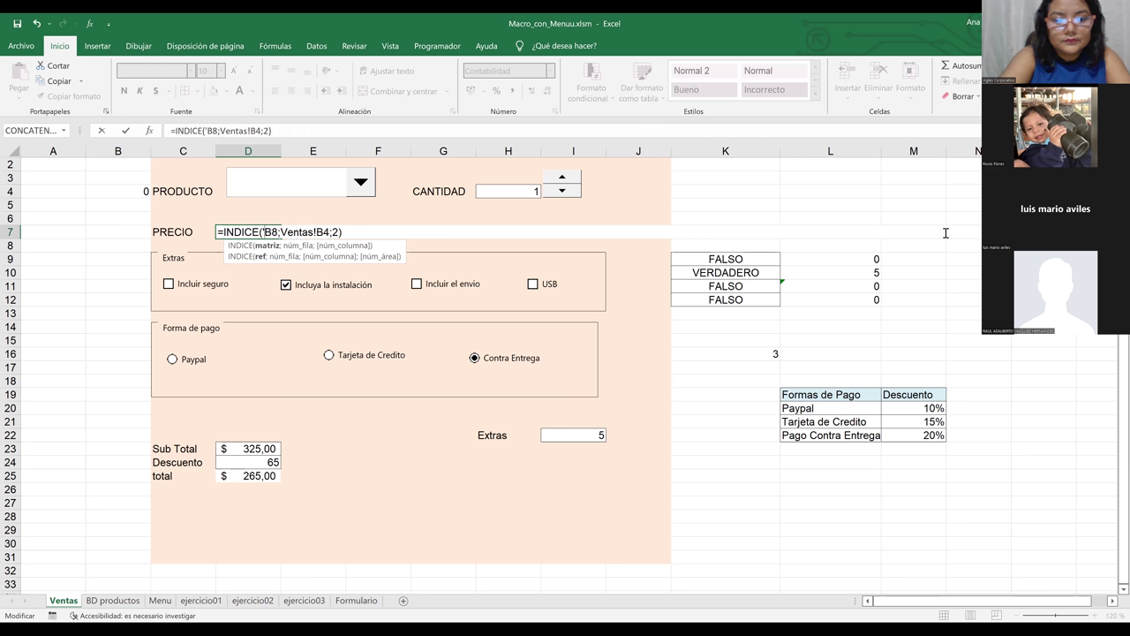
key(BackSpace)
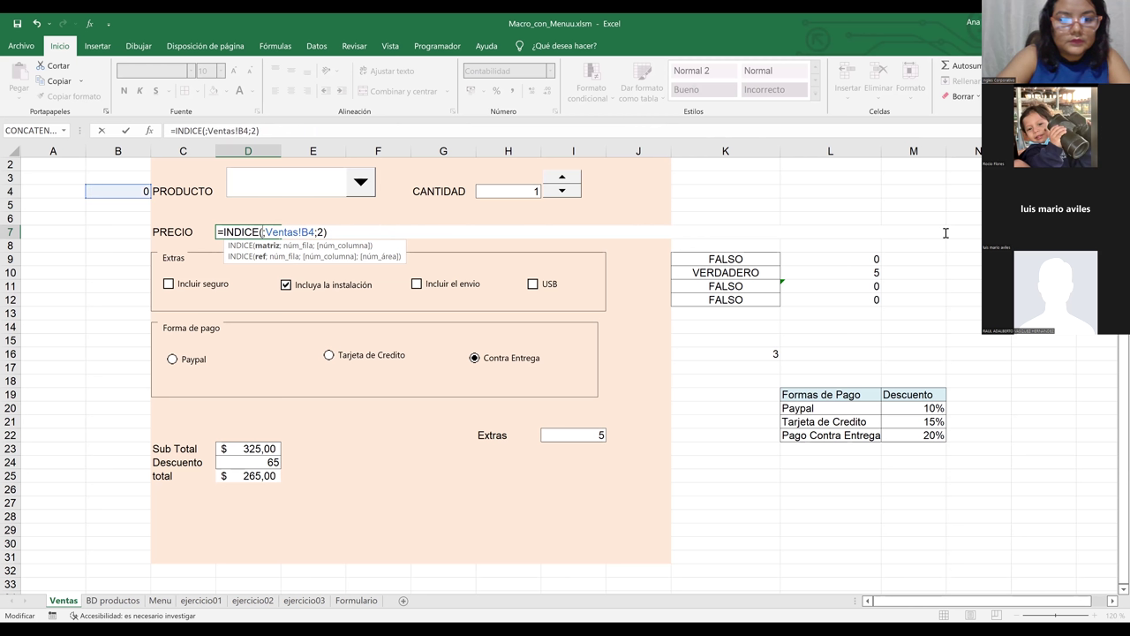
click(112, 600)
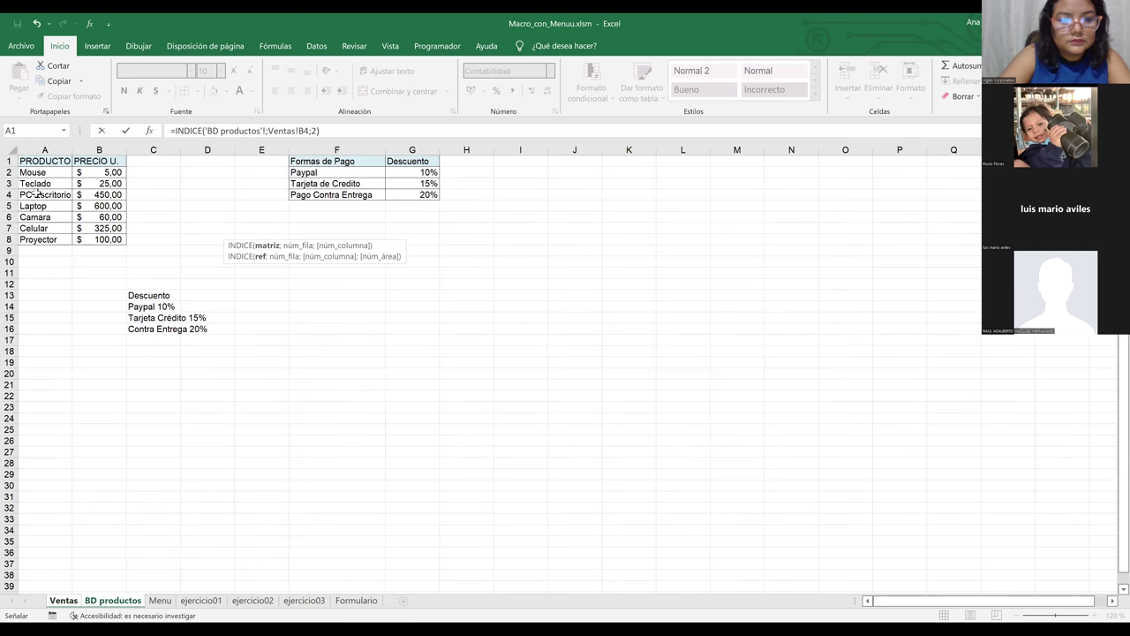
click(33, 174)
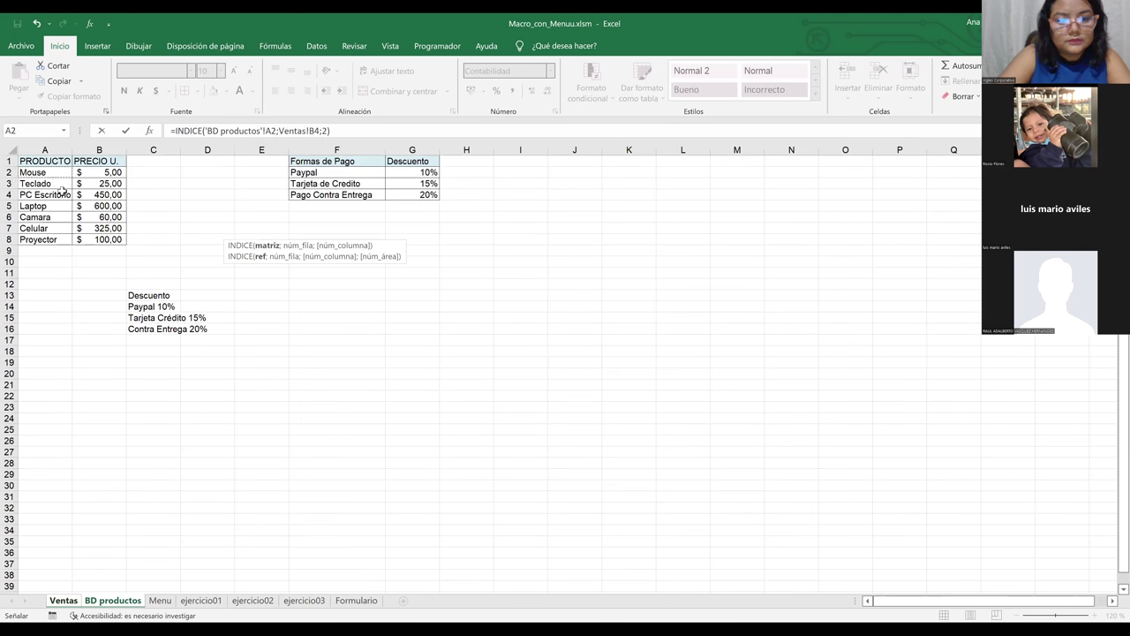
shift+click(84, 238)
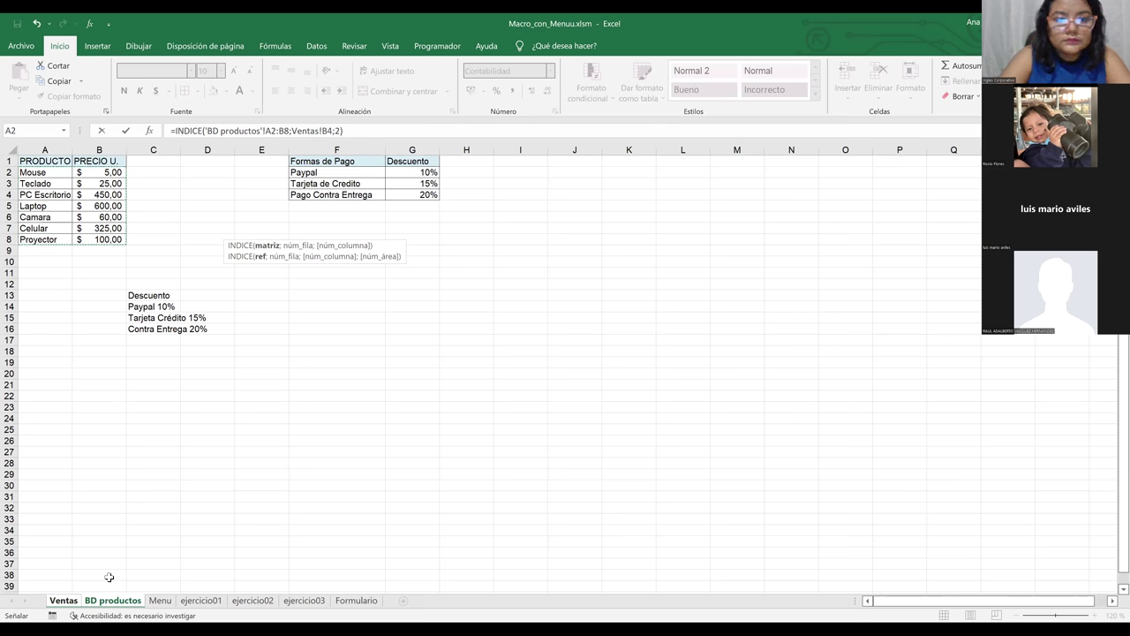
key(Return)
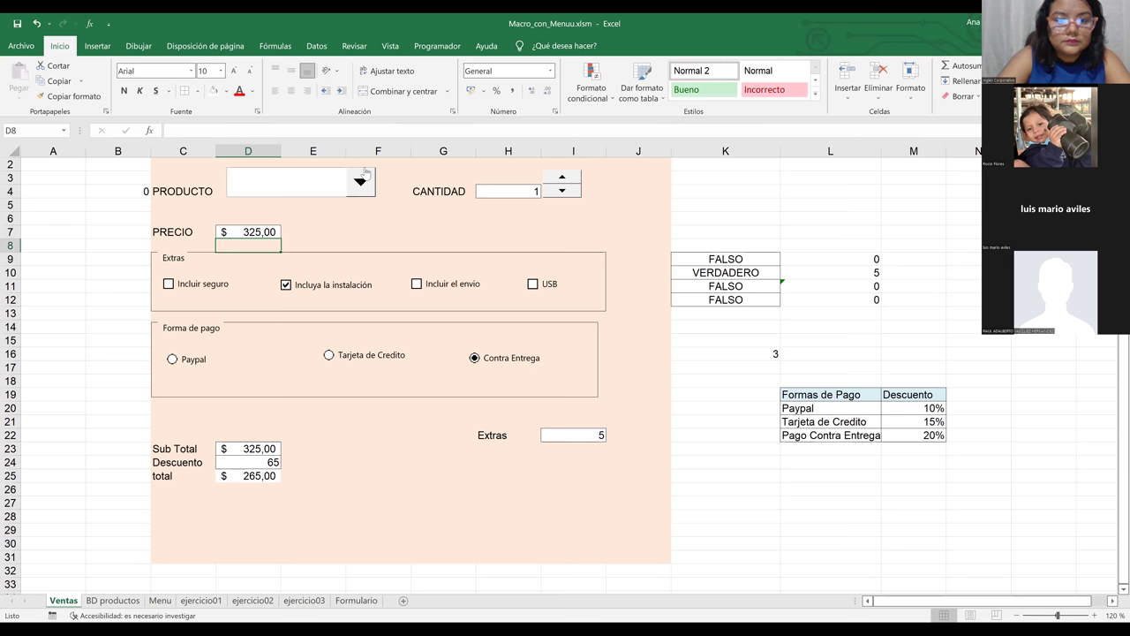
- Test the PRODUCTO drop-down by picking products, ending with Laptop selected
click(362, 179)
click(284, 215)
click(361, 182)
click(309, 226)
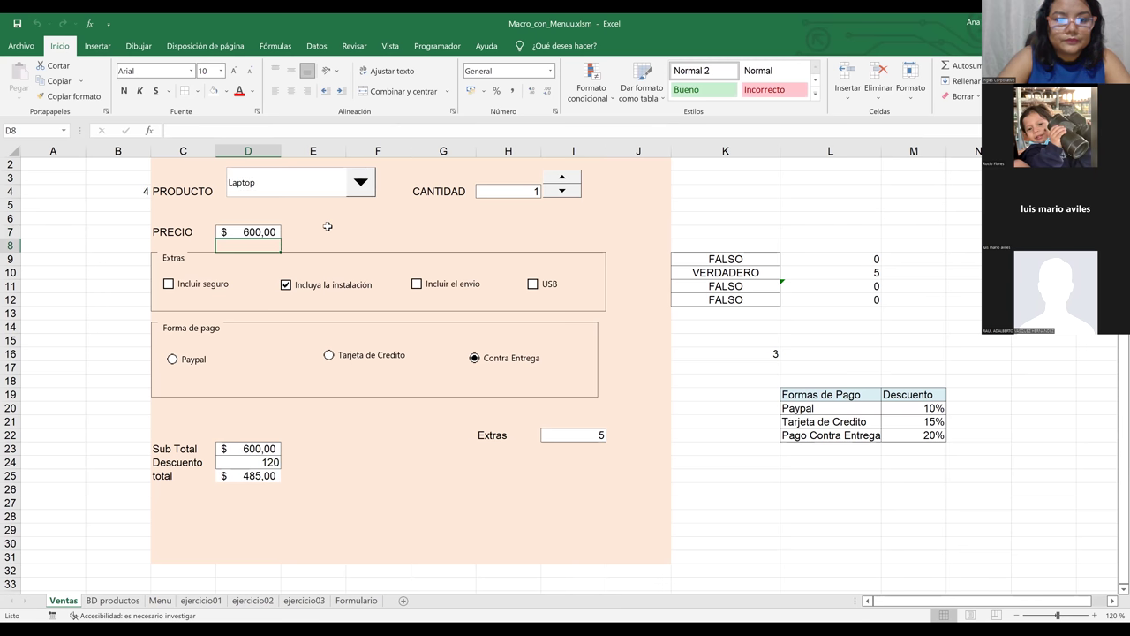
- Choose Mouse as the PRODUCTO and untick the Incluya la instalación extra
click(369, 236)
click(360, 183)
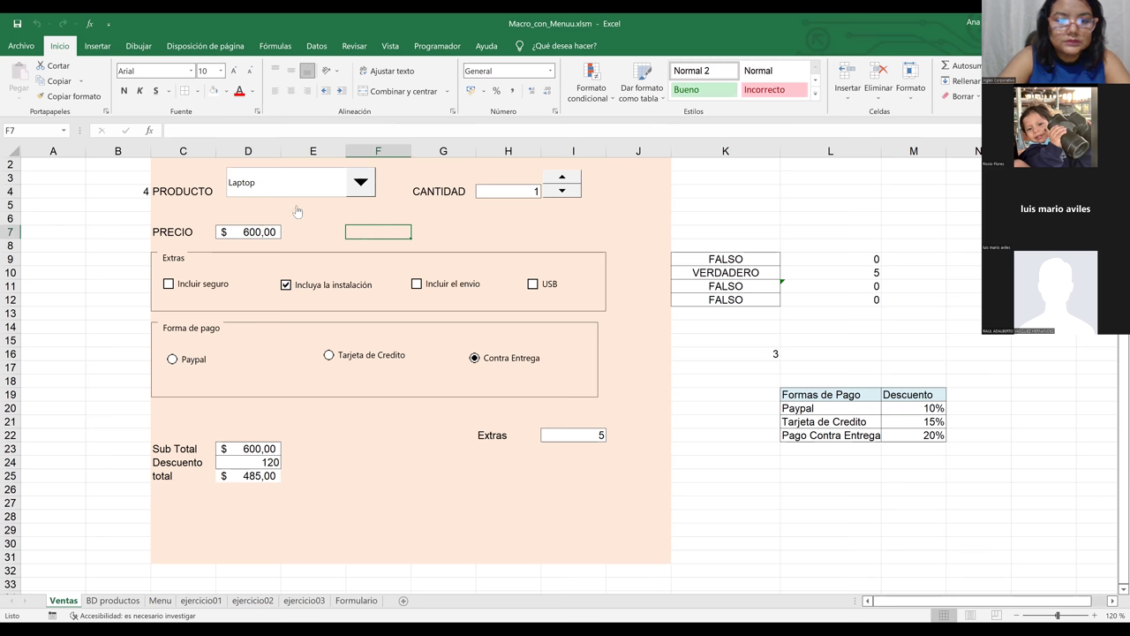
drag(367, 226, 368, 210)
click(276, 203)
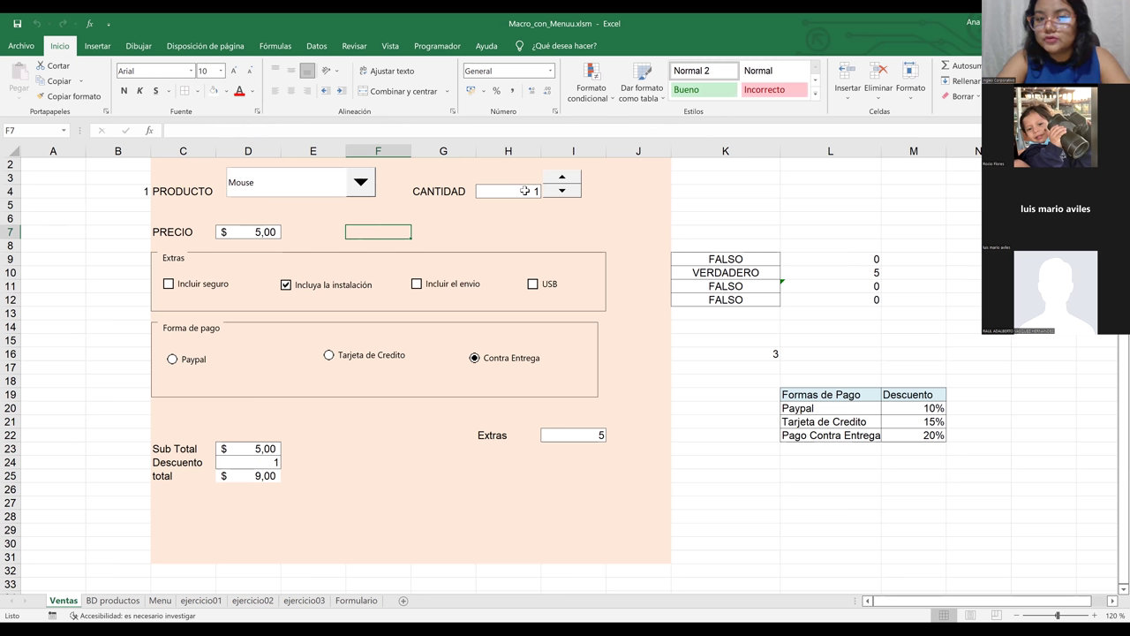
click(286, 285)
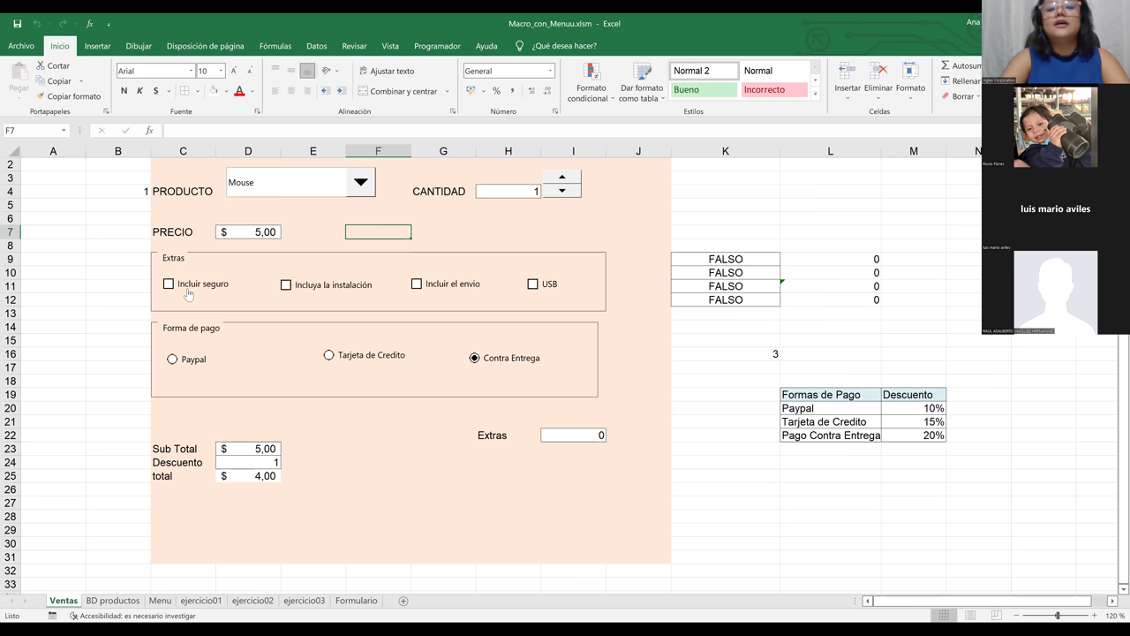
- Review the Extras, Sub Total and Descuento formulas, then test the discount with Paypal, Tarjeta de Credito and Contra Entrega
click(584, 437)
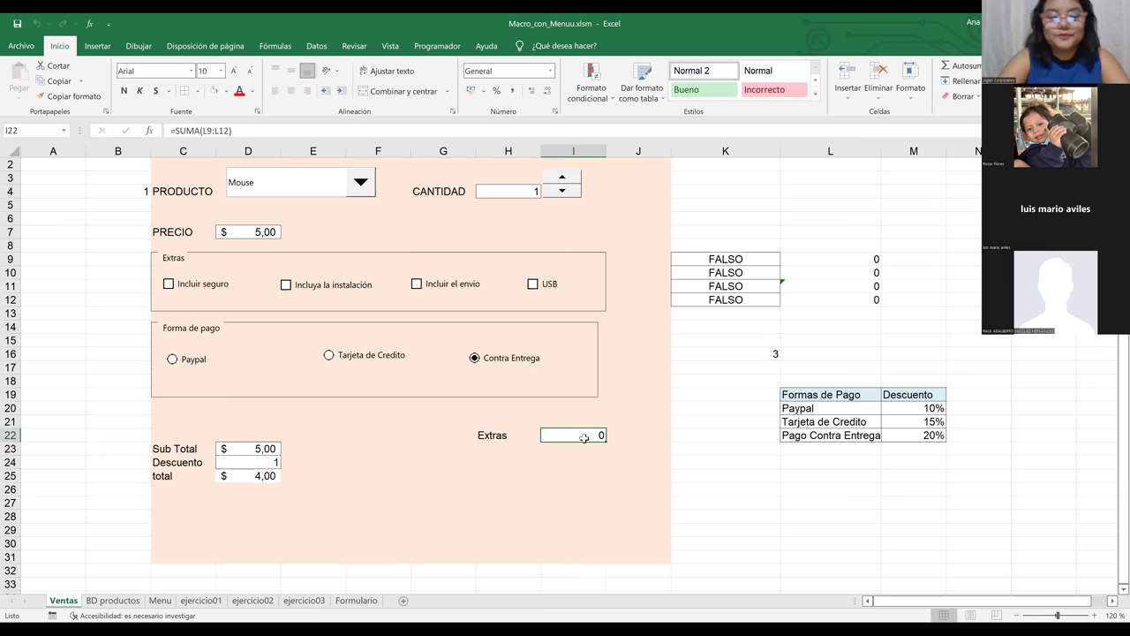
click(250, 446)
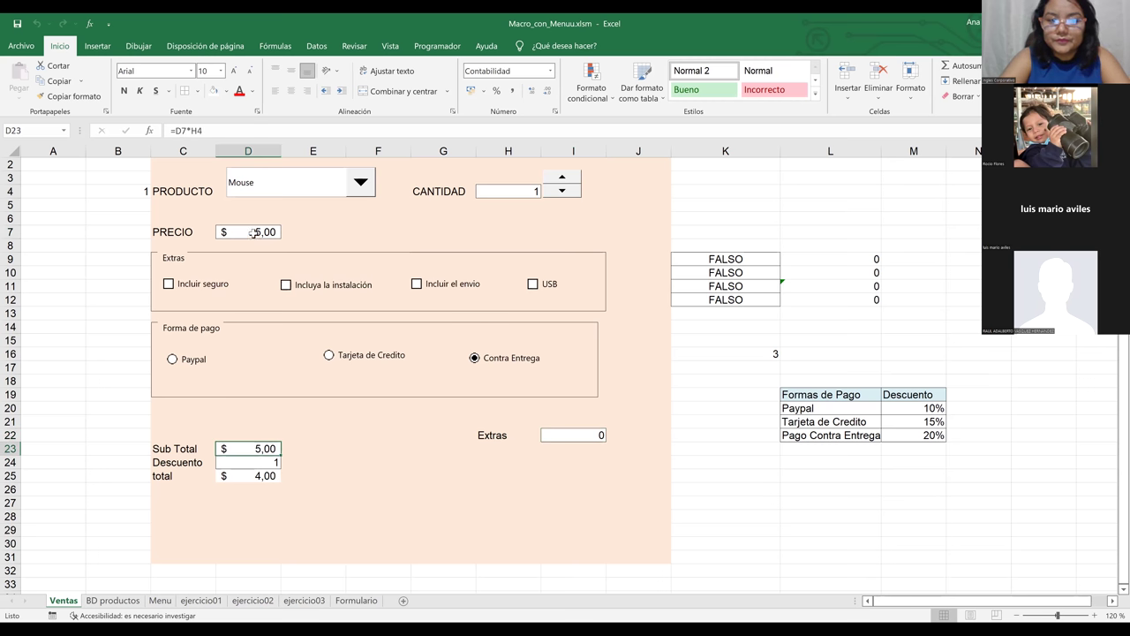
click(235, 465)
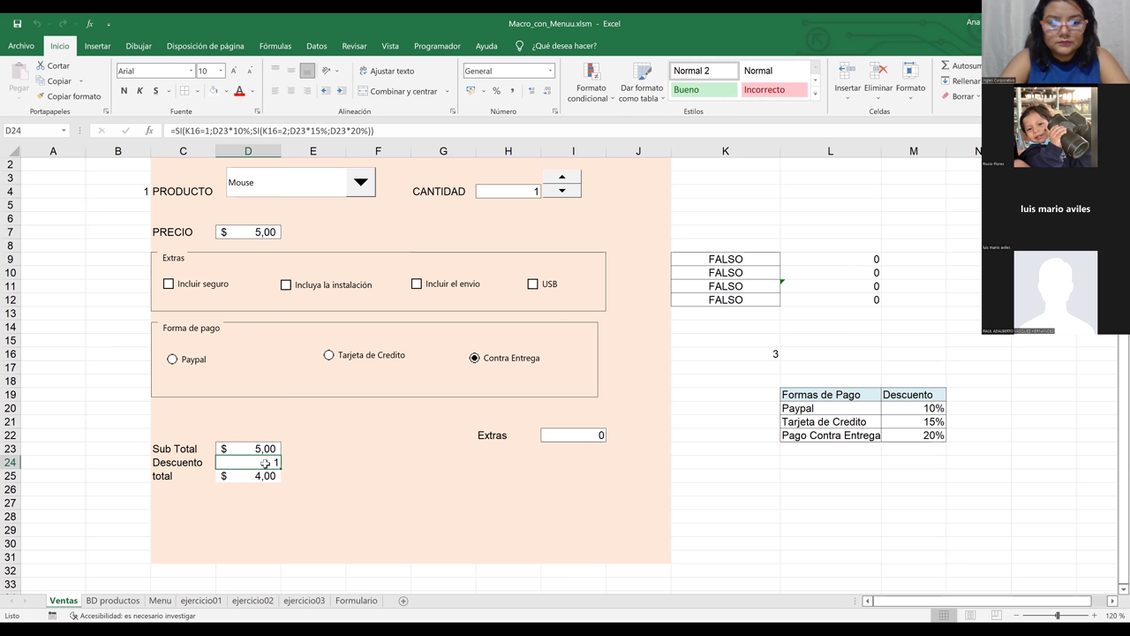
click(172, 360)
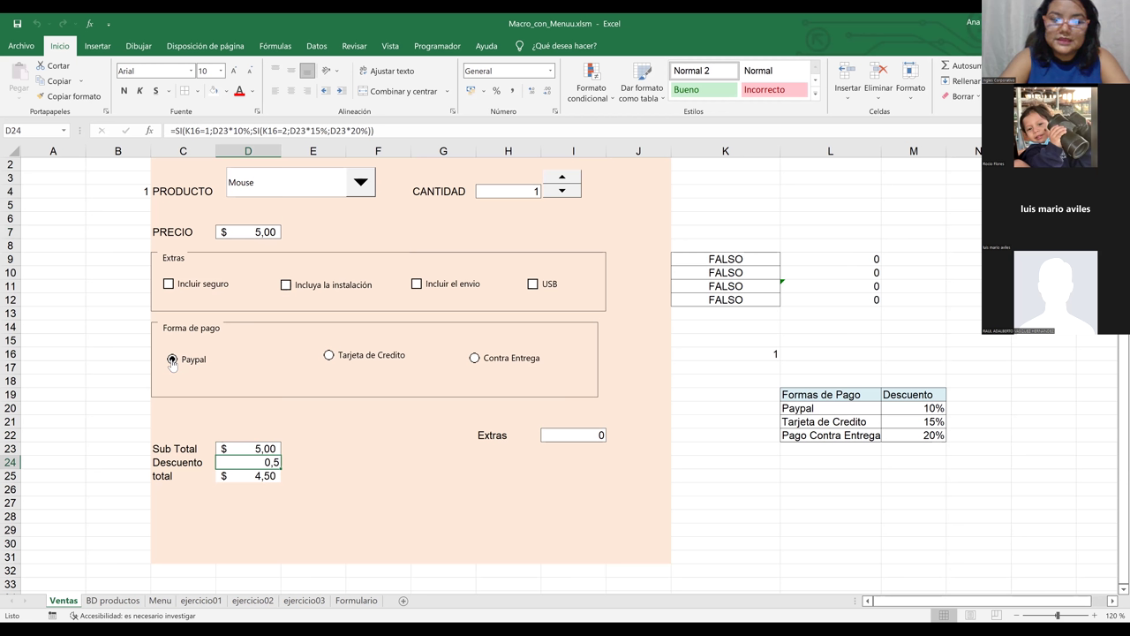
click(329, 355)
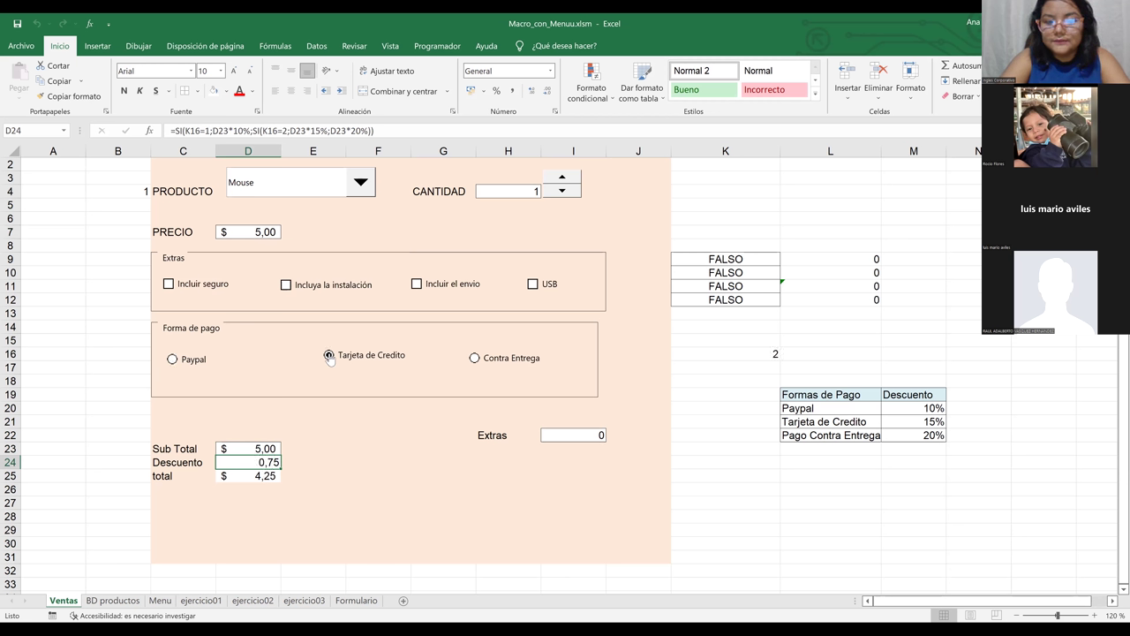
click(475, 359)
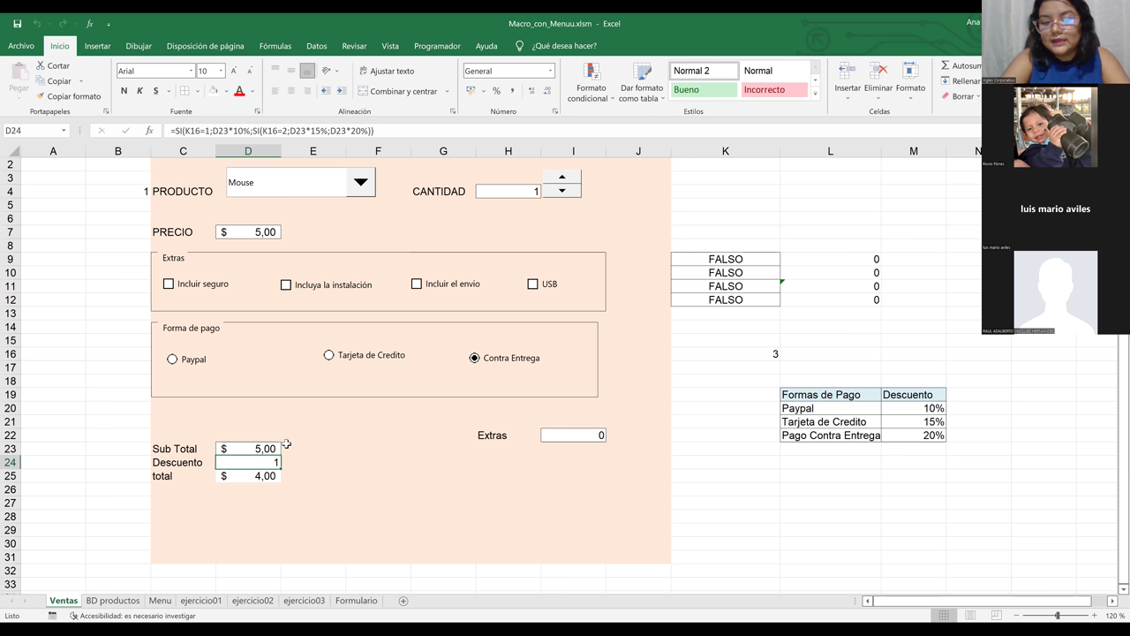
- Copy the accounting format of the total in D25 to the Descuento cell D24 and the Extras cell I22
click(245, 477)
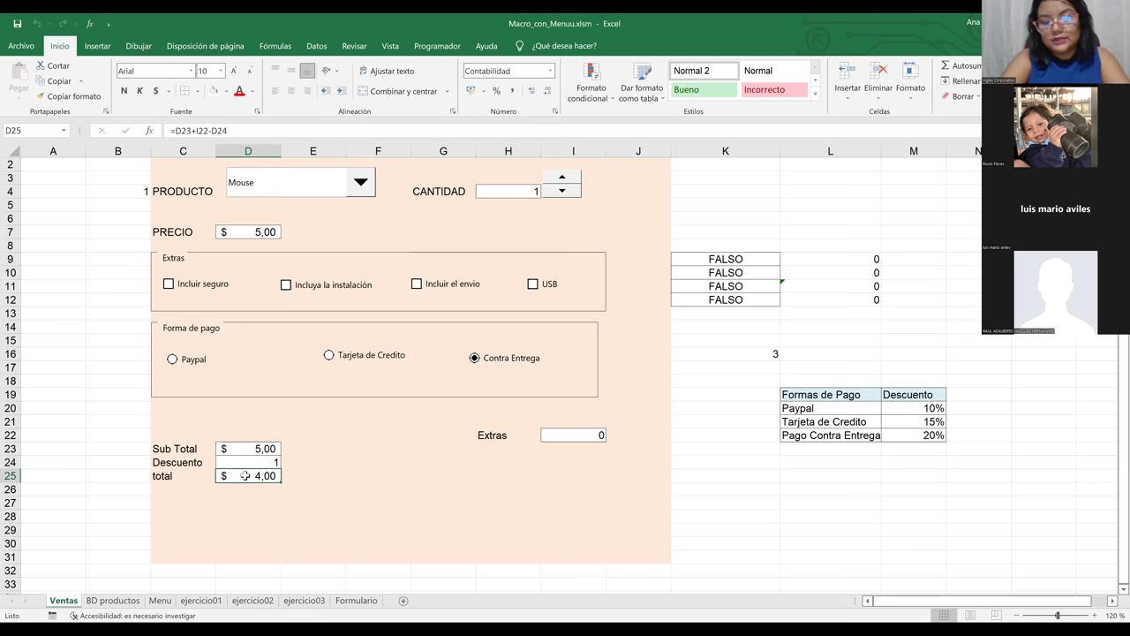
right_click(245, 475)
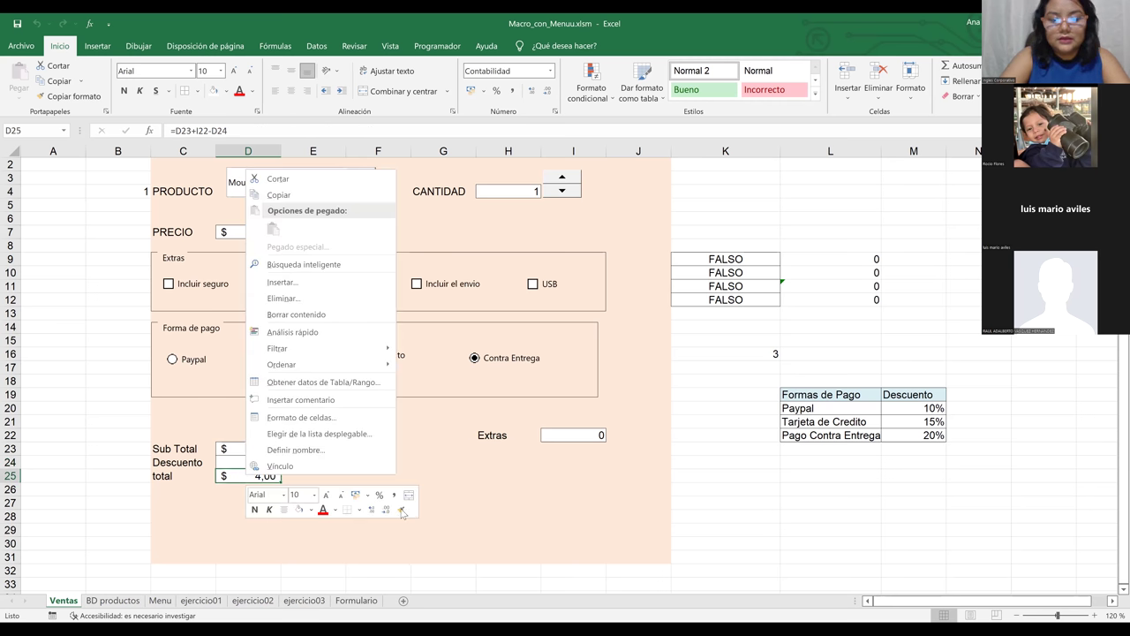
click(401, 509)
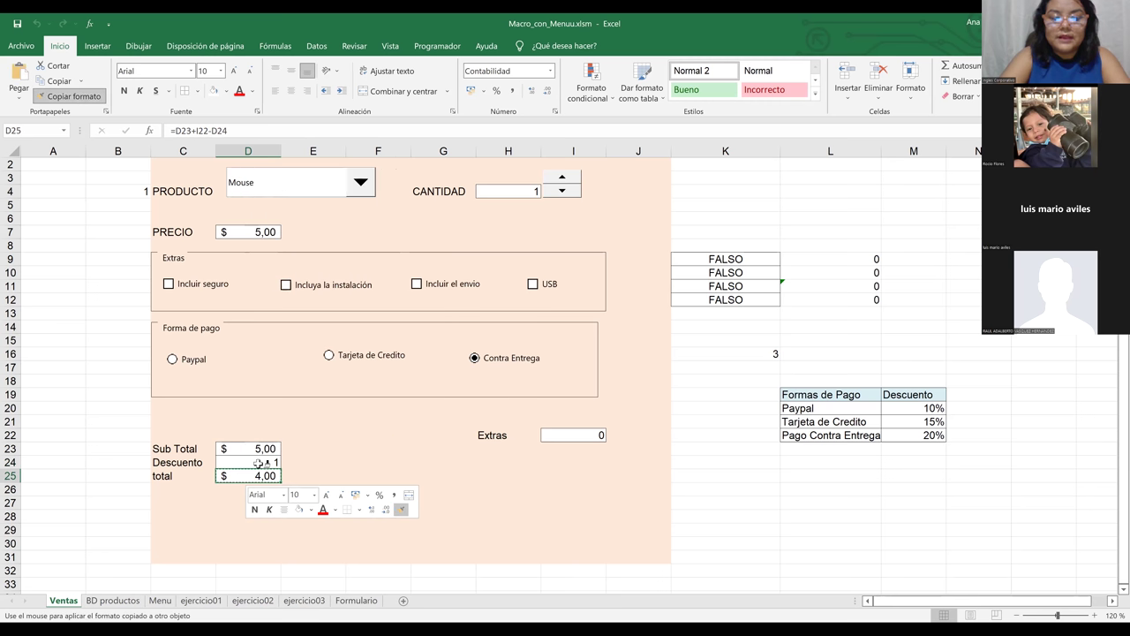
click(254, 461)
right_click(253, 461)
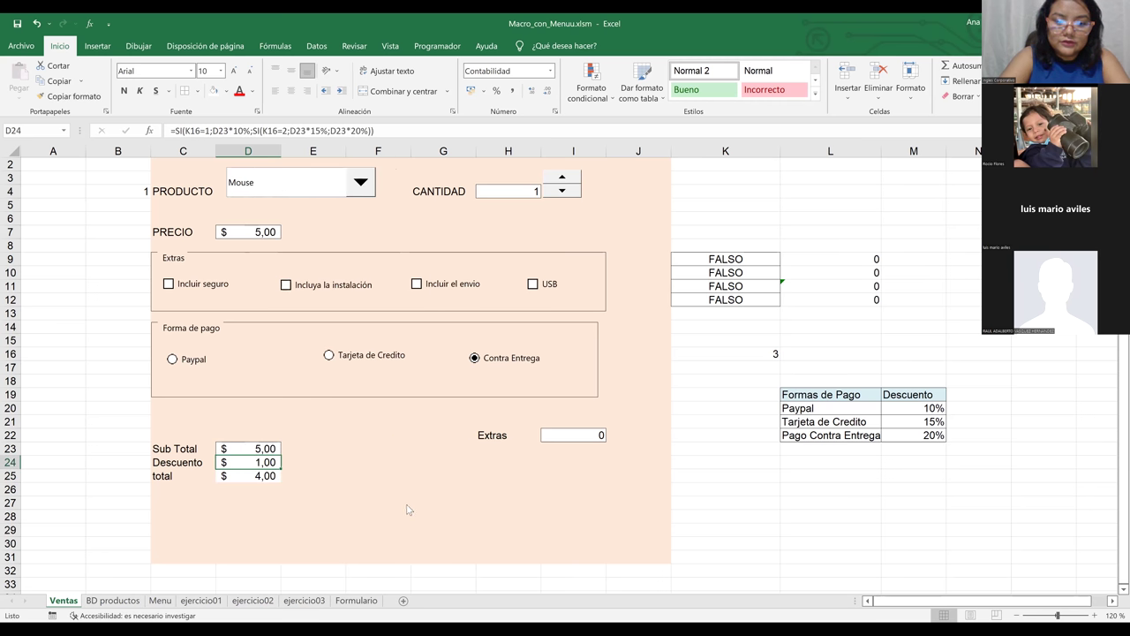
click(409, 500)
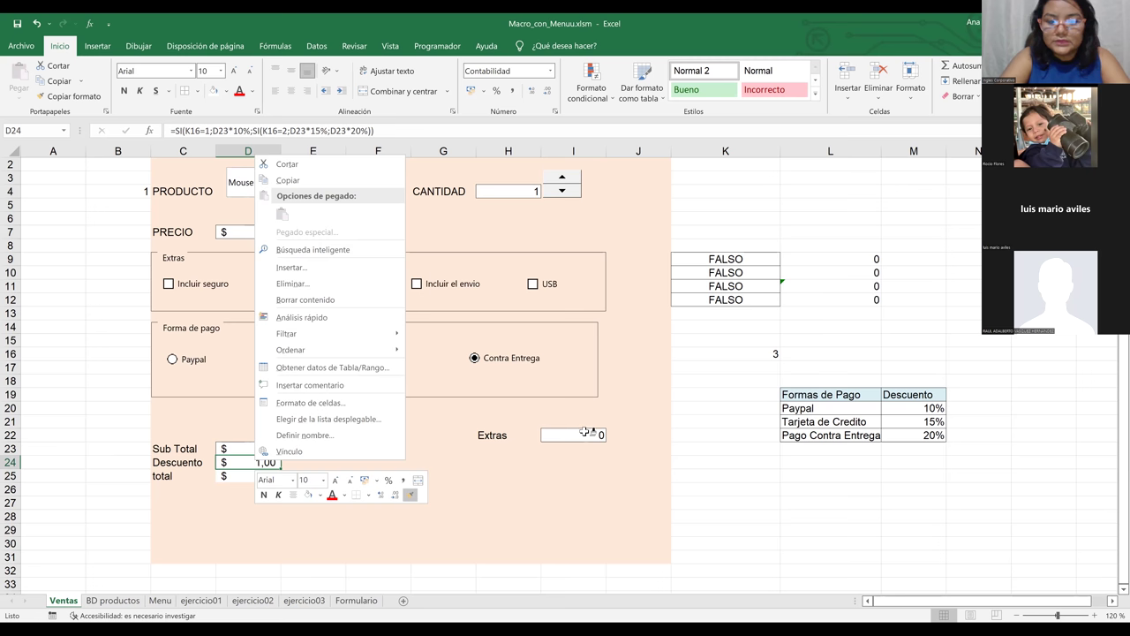
click(584, 431)
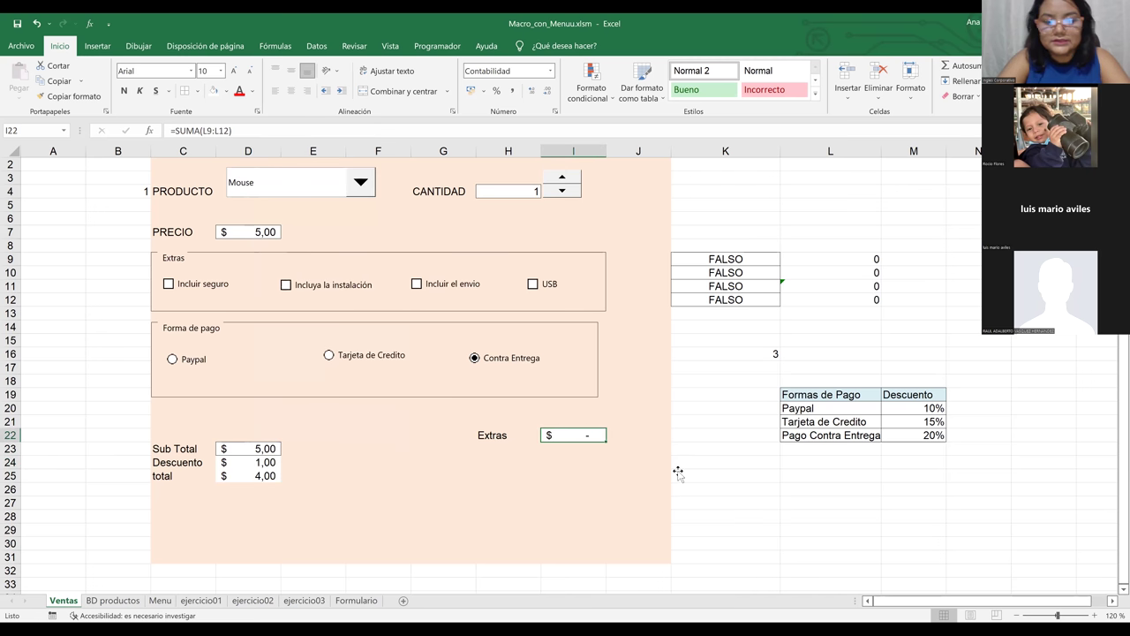
click(678, 471)
- Choose PC Escritorio as the PRODUCTO and raise the CANTIDAD to 2
click(360, 183)
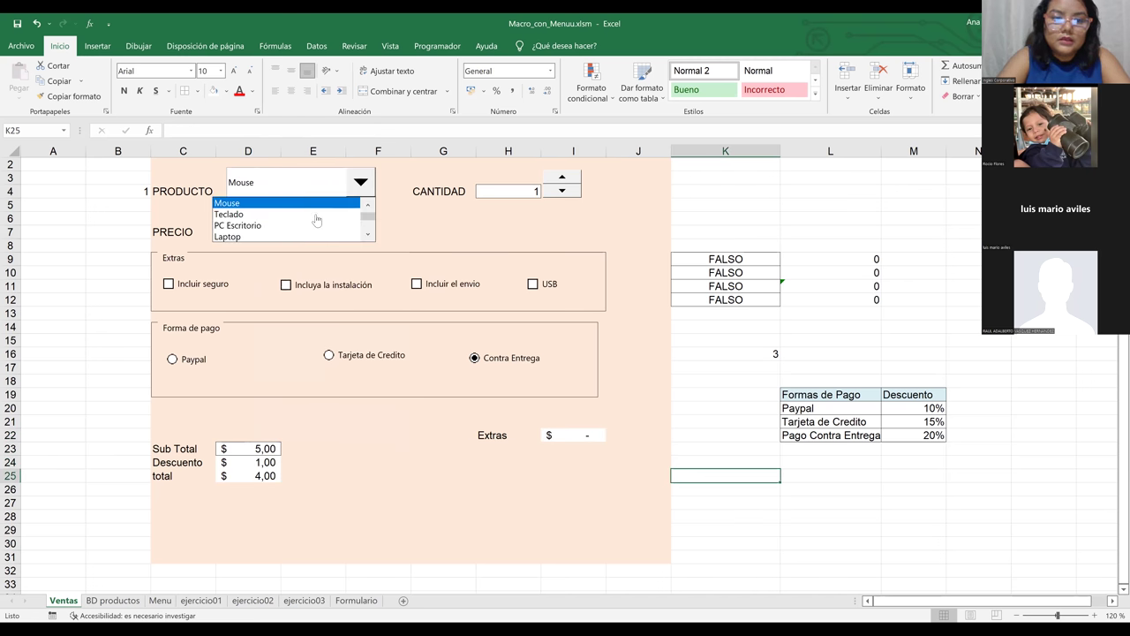
key(Escape)
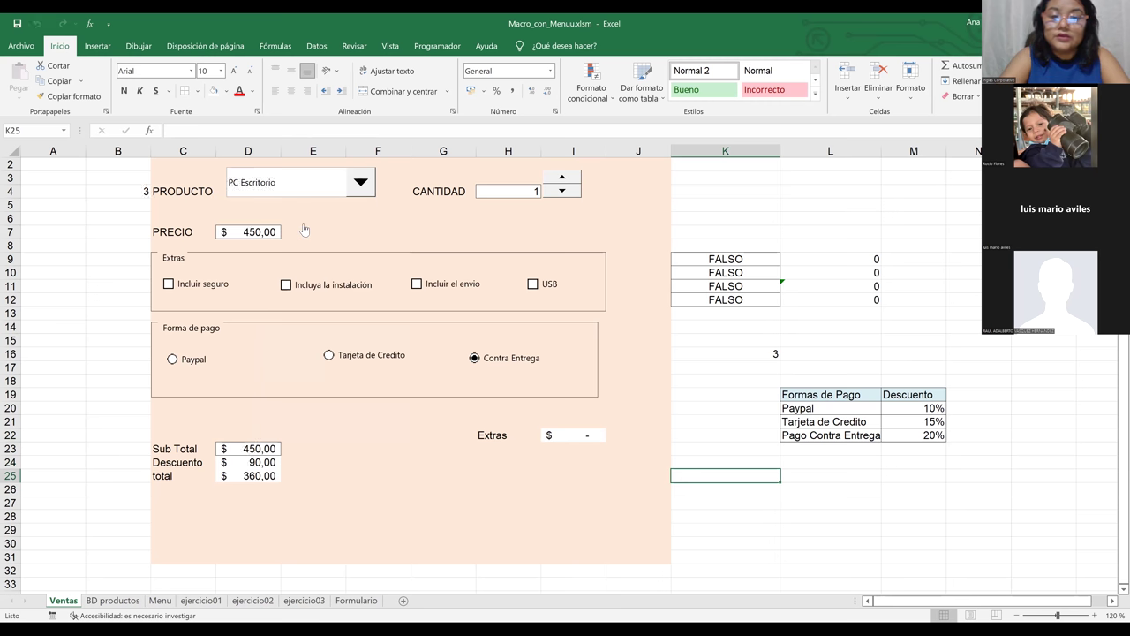
click(573, 180)
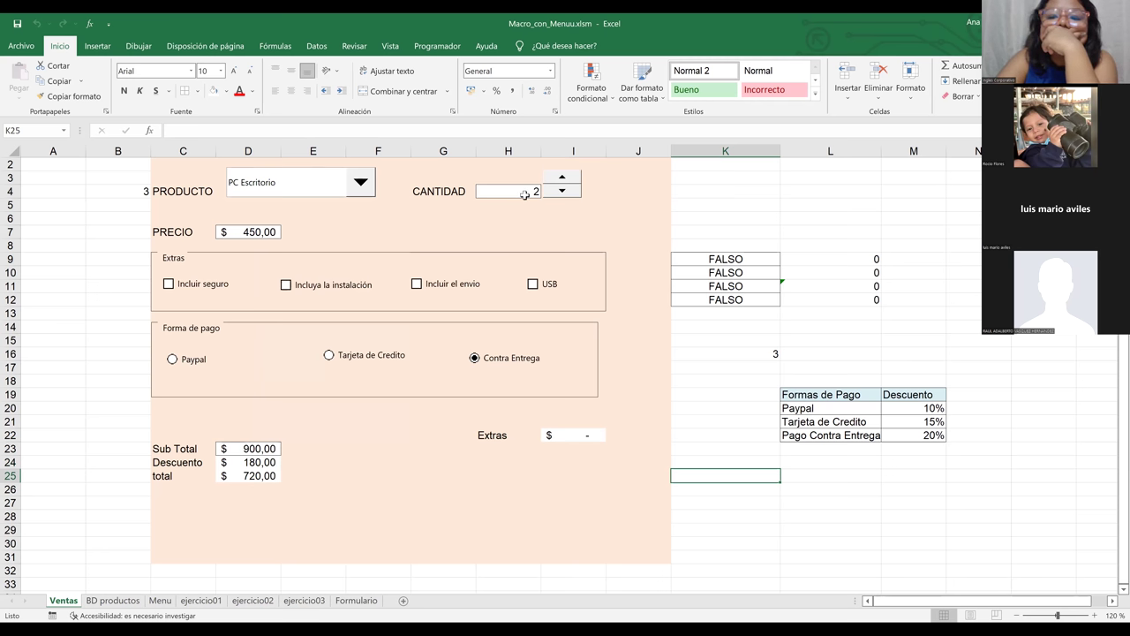
click(733, 379)
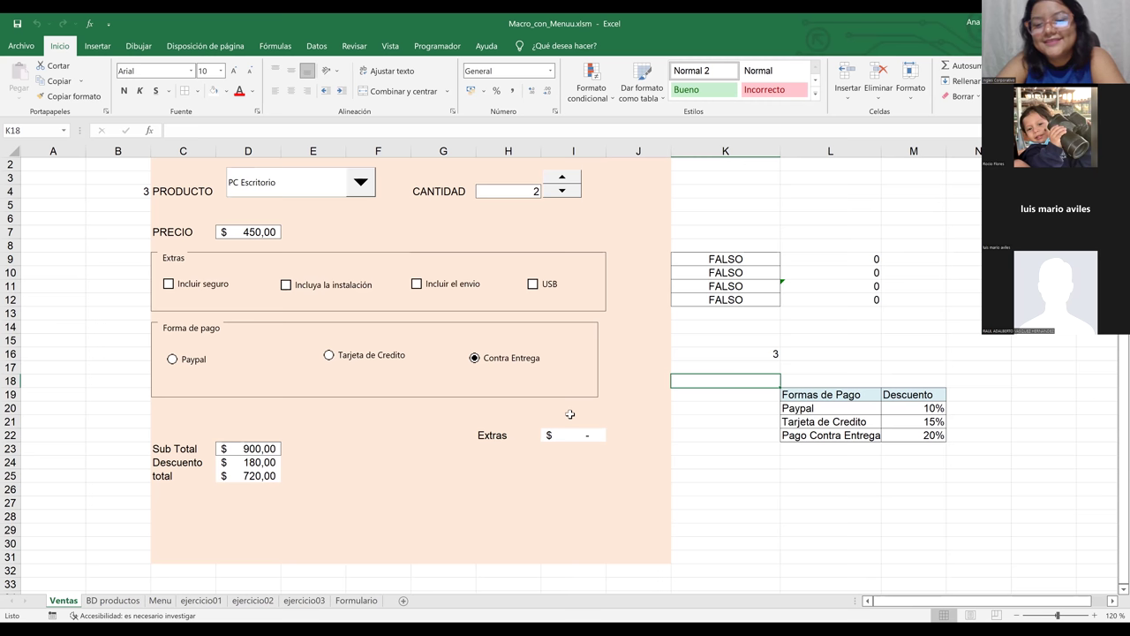
click(648, 491)
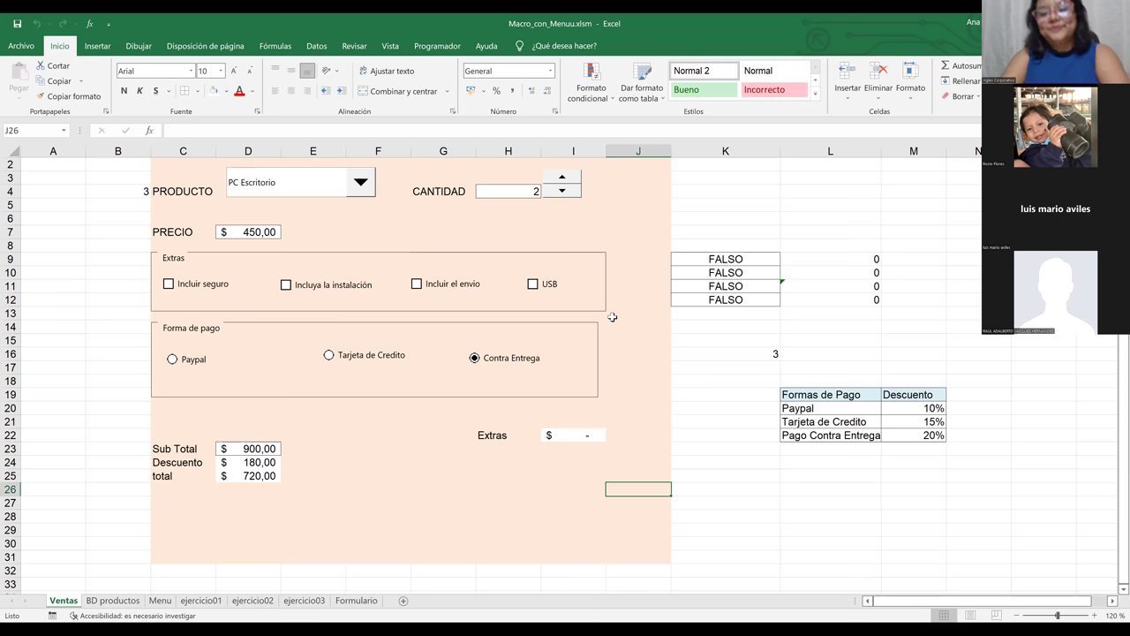
click(630, 436)
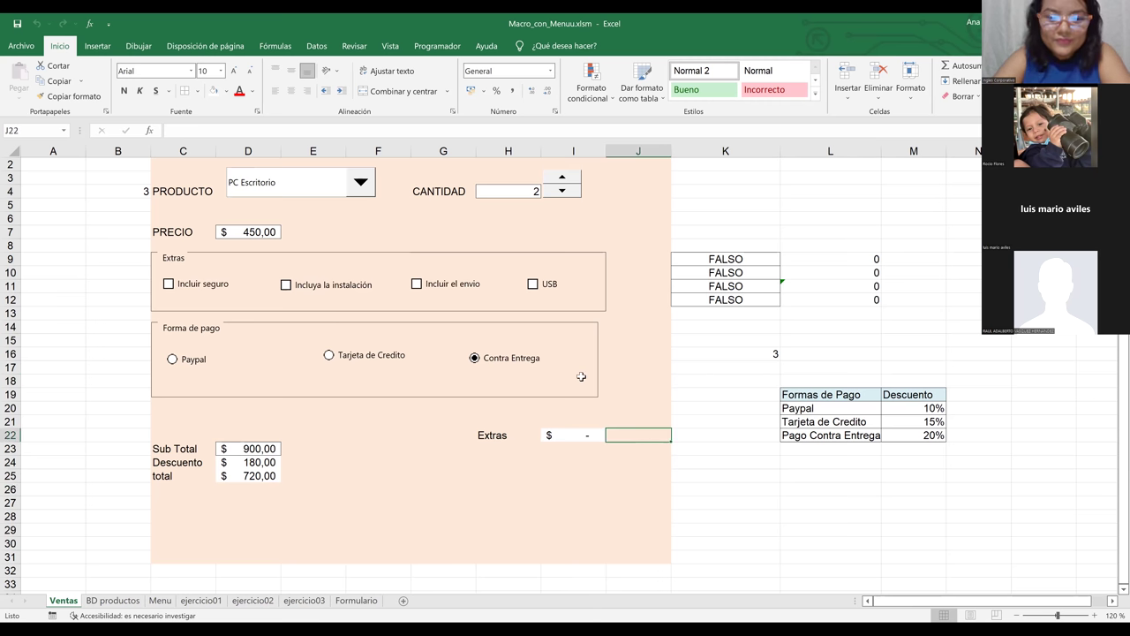
- Test the discount for two units by switching the payment form to Paypal and back to Contra Entrega
click(188, 365)
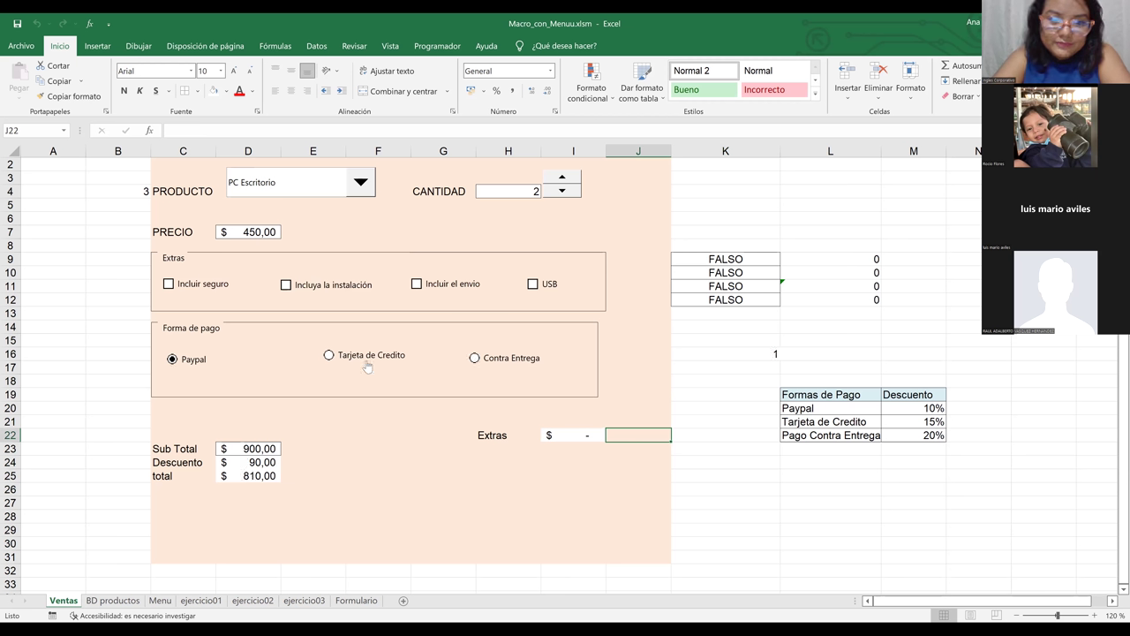
click(475, 360)
click(475, 358)
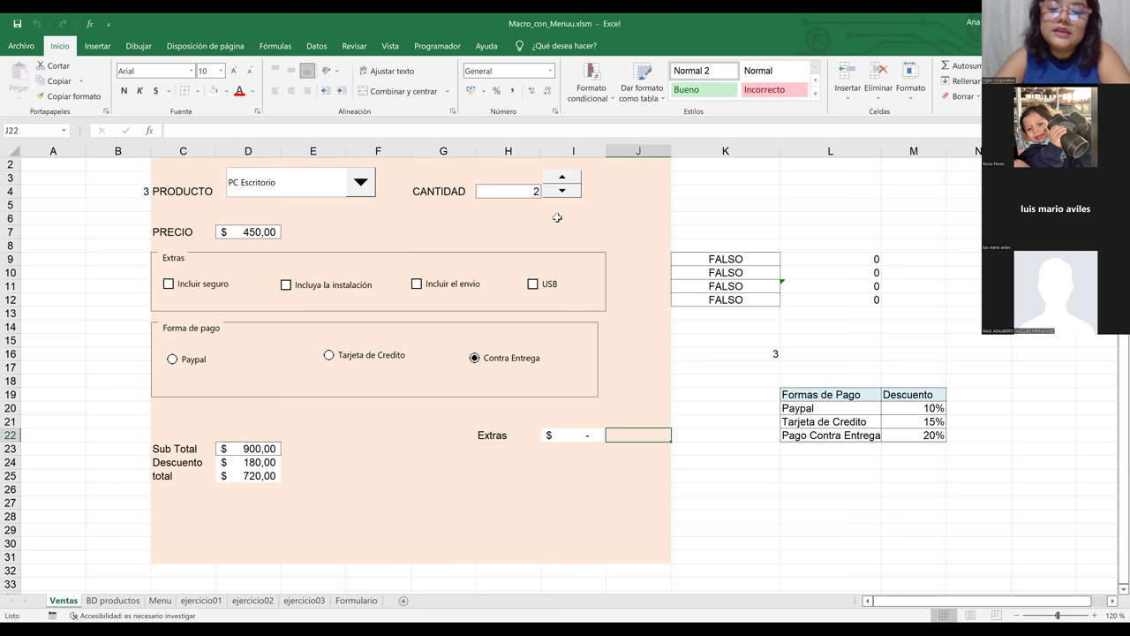
- Change the PRODUCTO selection to Laptop
click(437, 45)
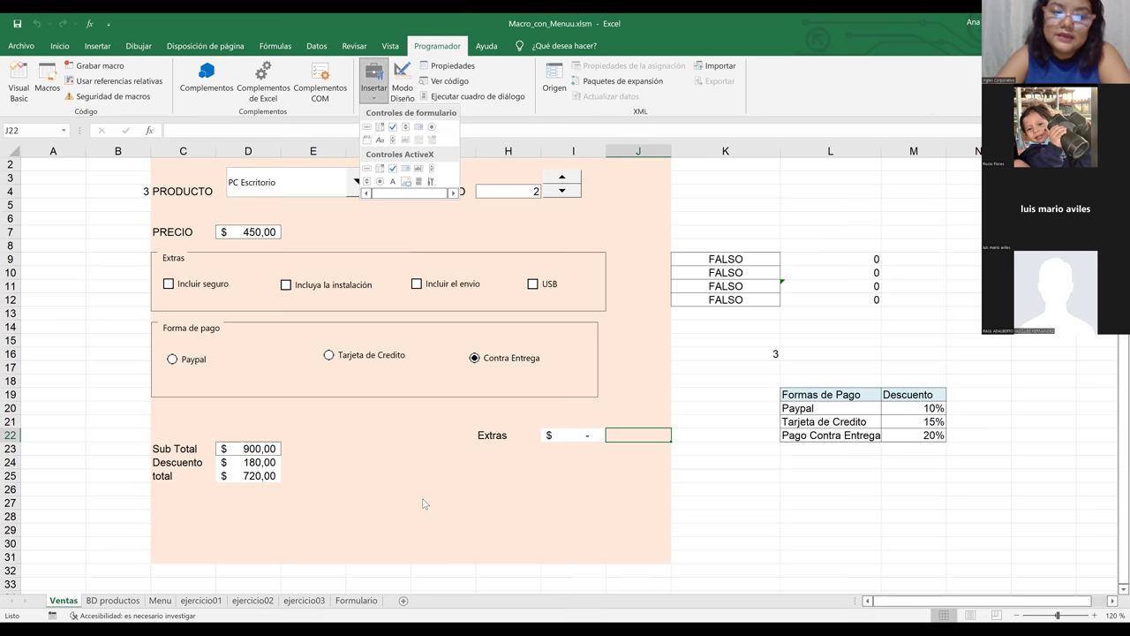
click(362, 191)
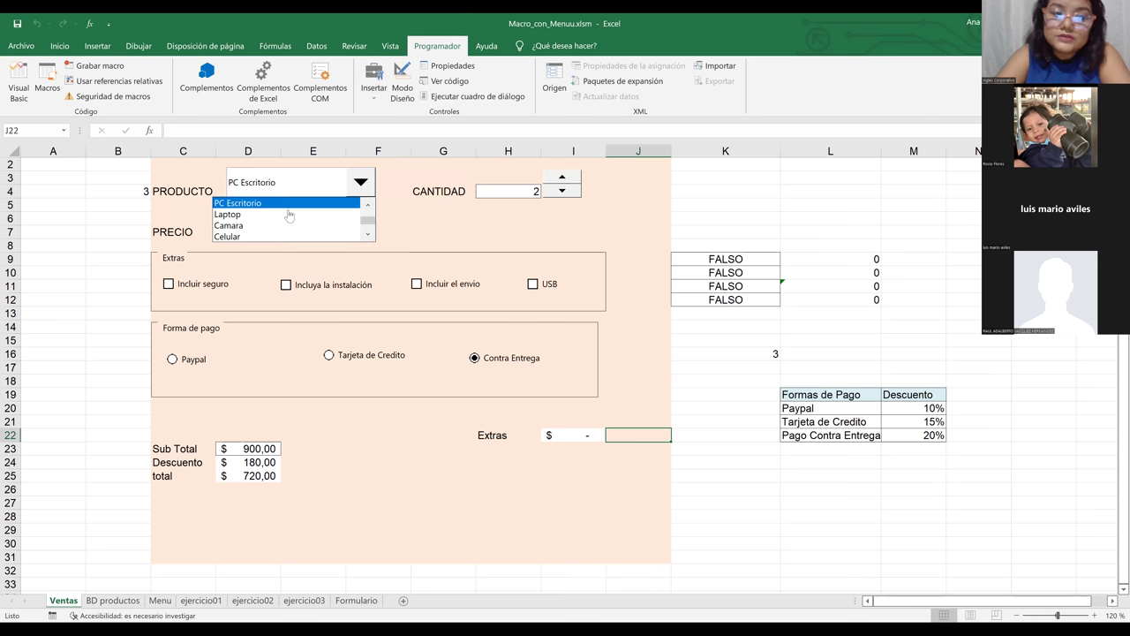
click(282, 215)
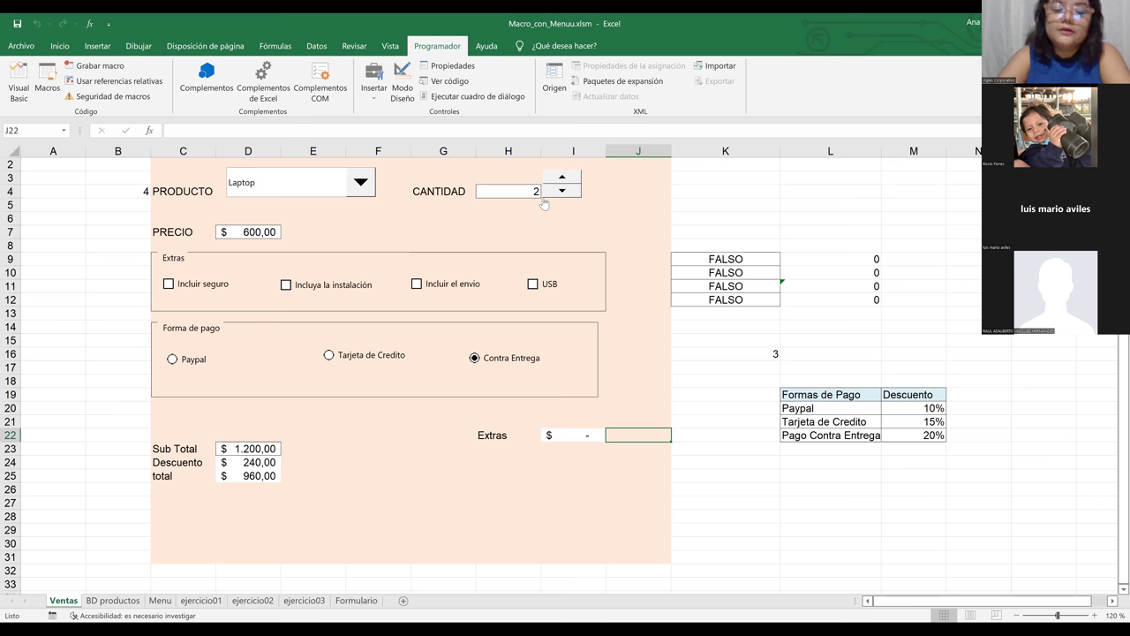
- Select Paypal as the payment form, checking the Descuento formula in D24, the linked cell K16 and the Paypal rate in M20
click(246, 462)
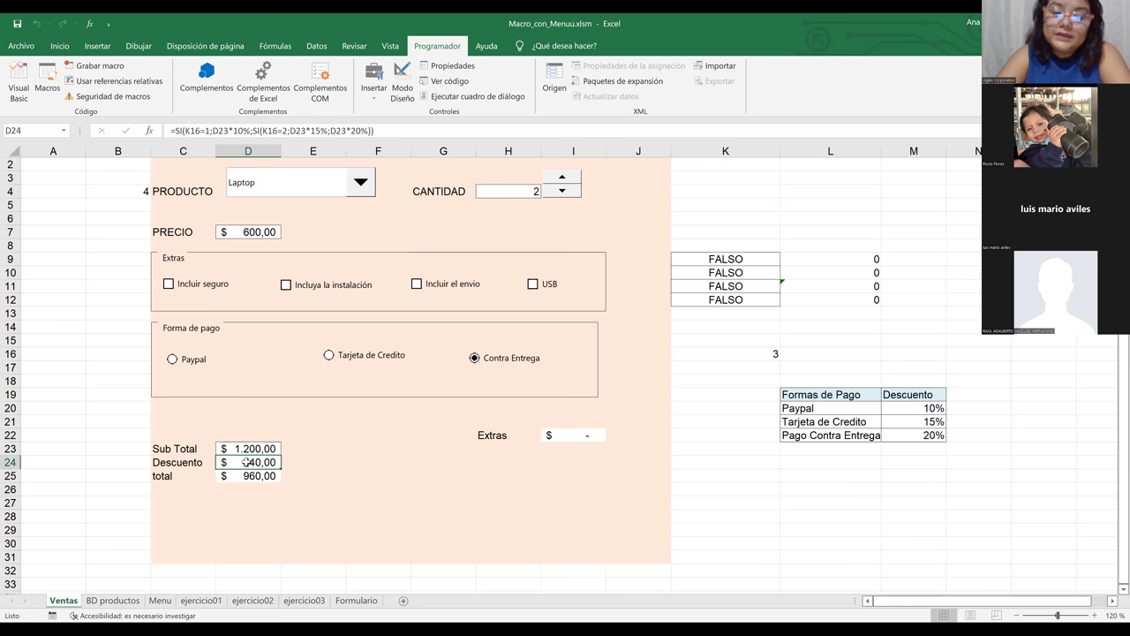
click(759, 353)
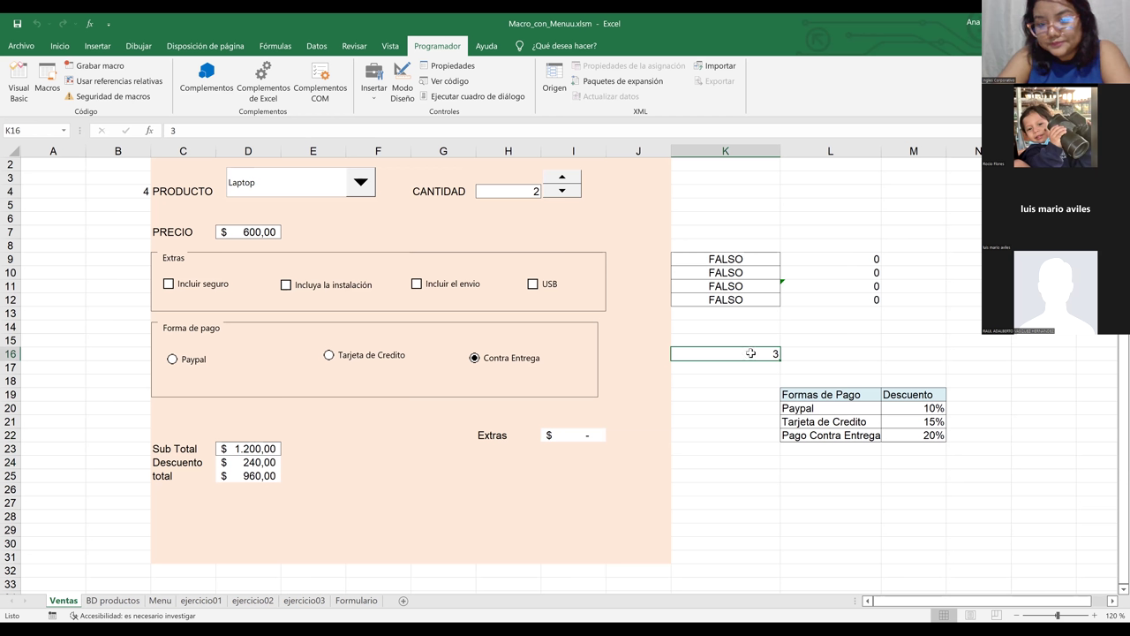
click(170, 360)
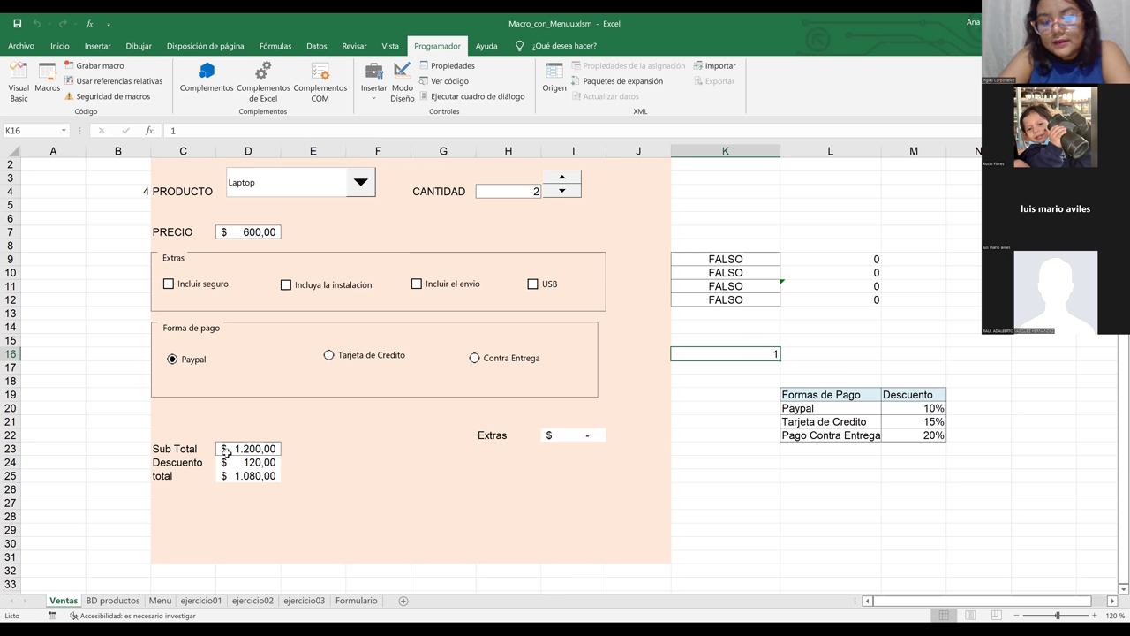
click(934, 412)
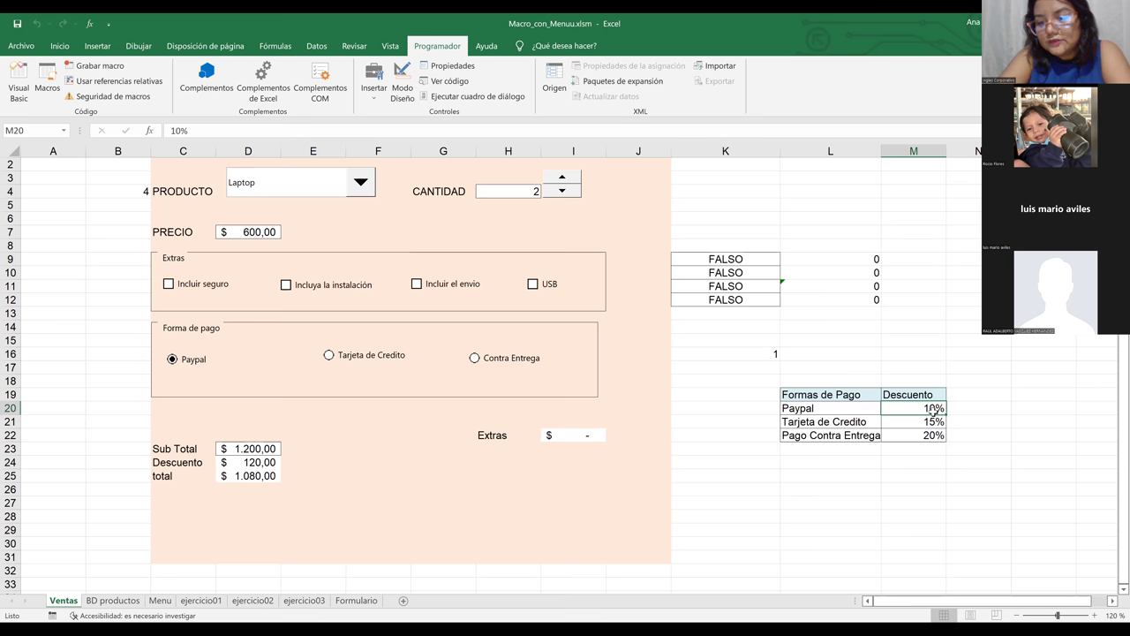
click(791, 353)
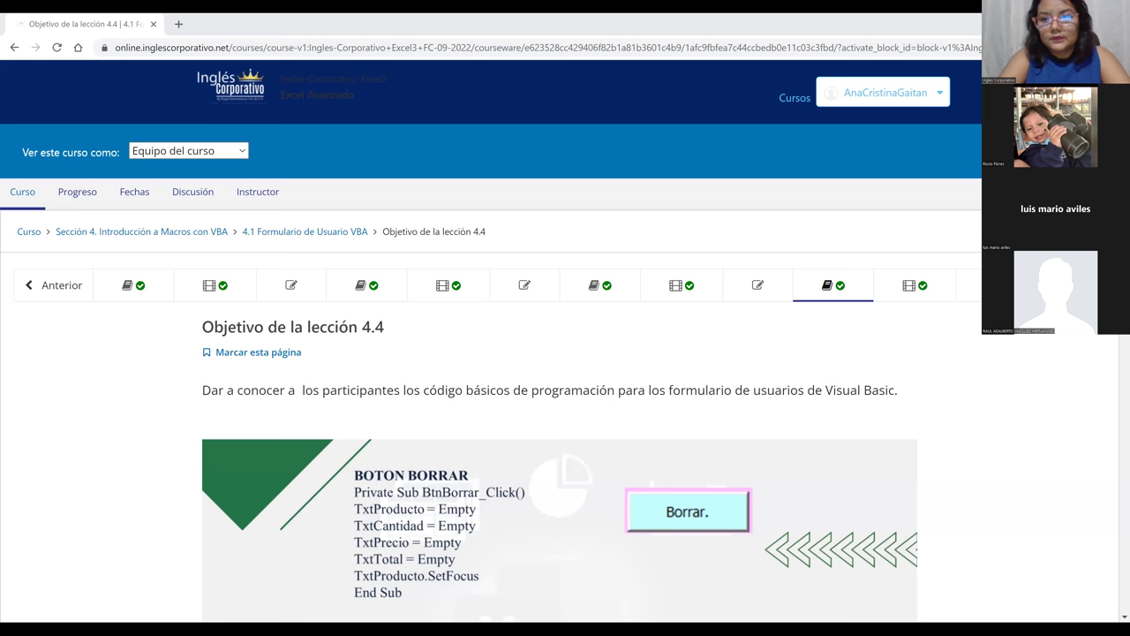
- Switch to the browser and examine the Borrar and Guardar button code on the Objetivo de la lección 4.4 page
scroll(491, 354, down, 1)
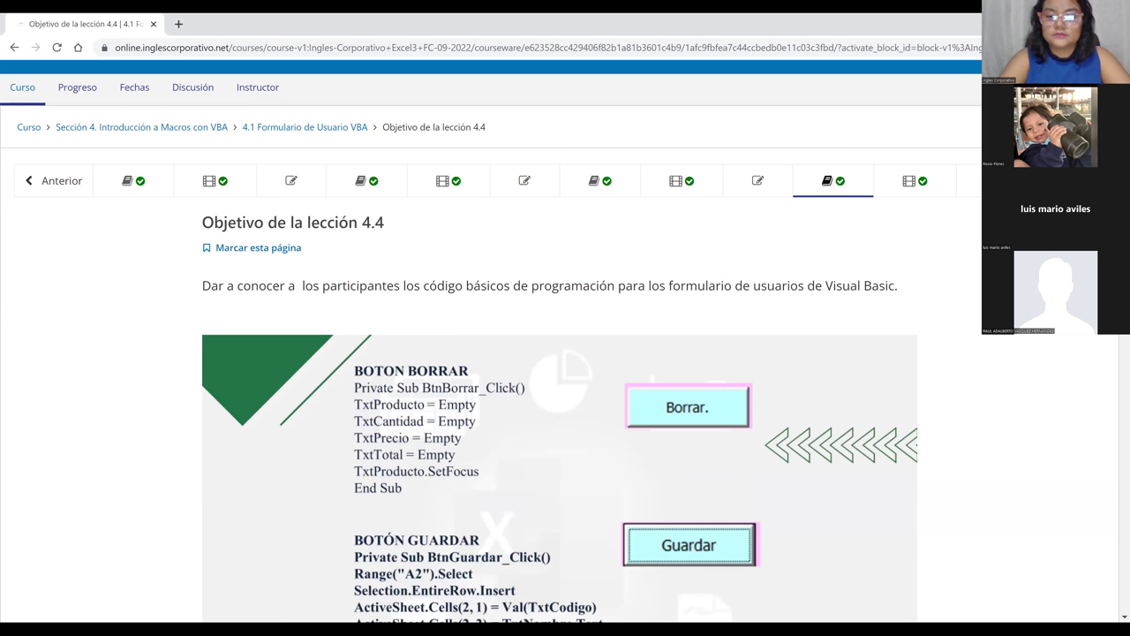
scroll(491, 353, down, 2)
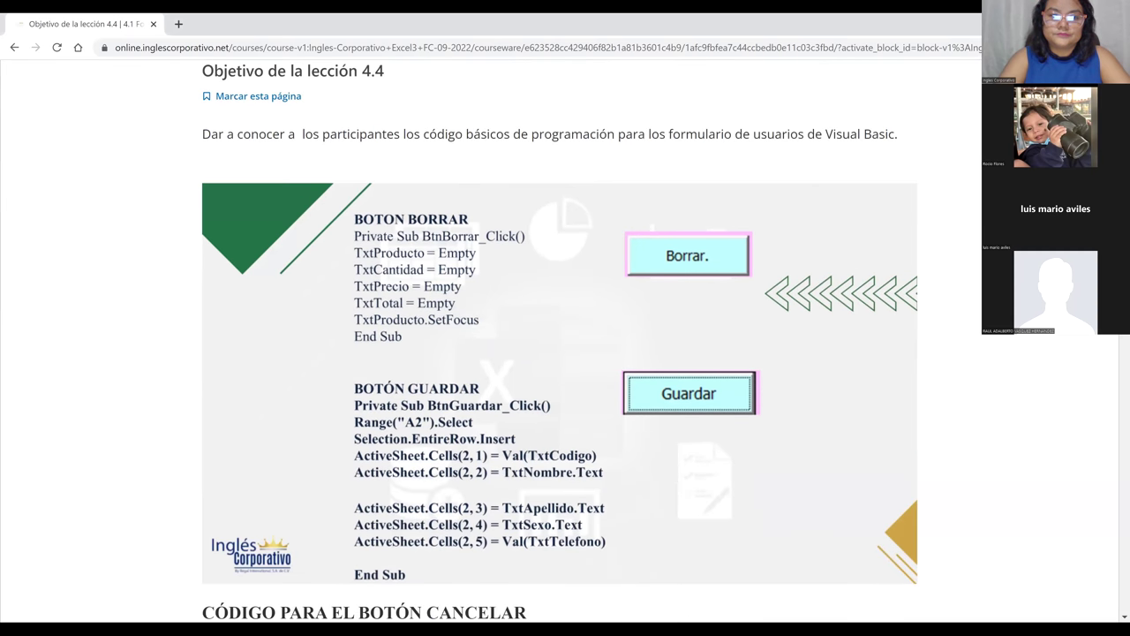
scroll(560, 353, up, 1)
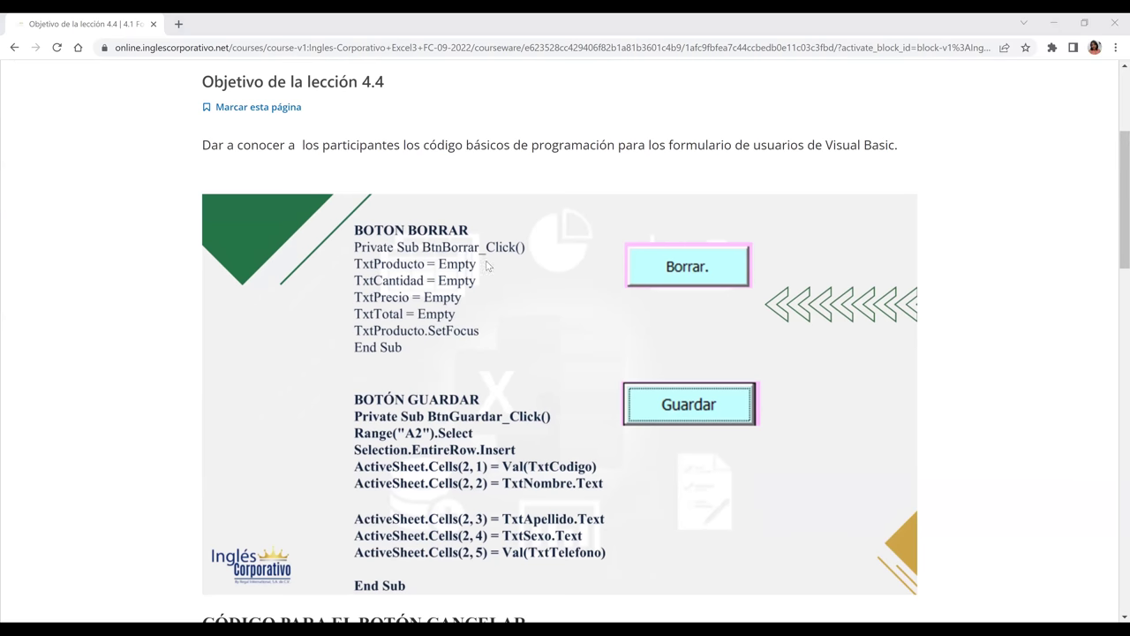
key(ctrl+plus)
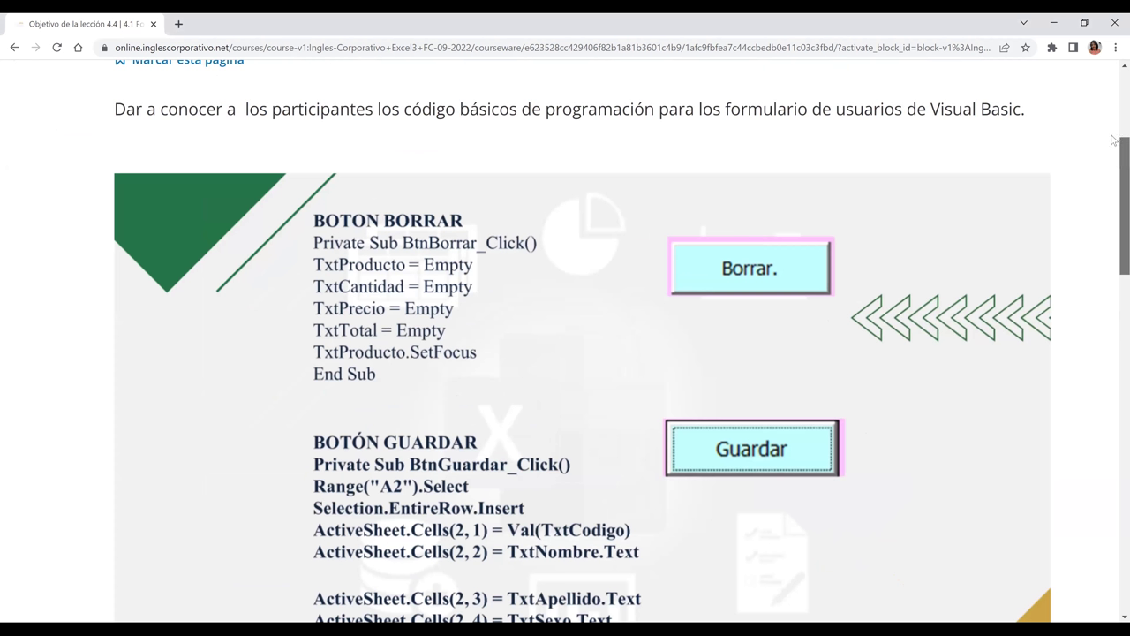
- Read the lesson 4.4 objective, the BtnBorrar_Click and BtnGuardar_Click procedures, and the start of the Cancelar button code section
scroll(1113, 144, up, 2)
scroll(1113, 152, down, 1)
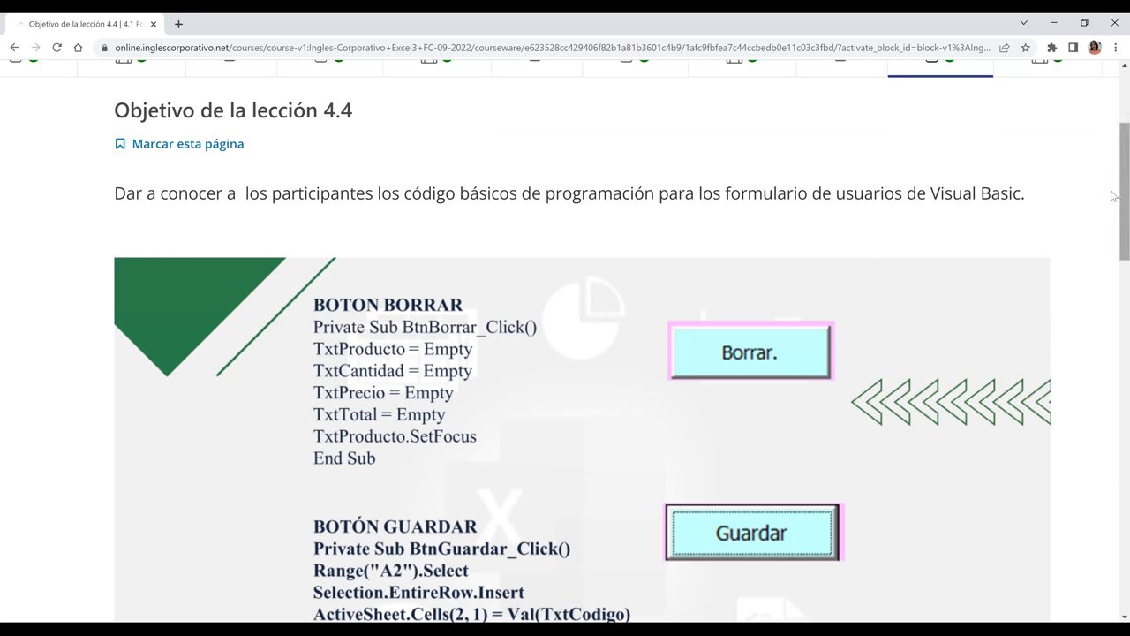
scroll(1112, 227, down, 2)
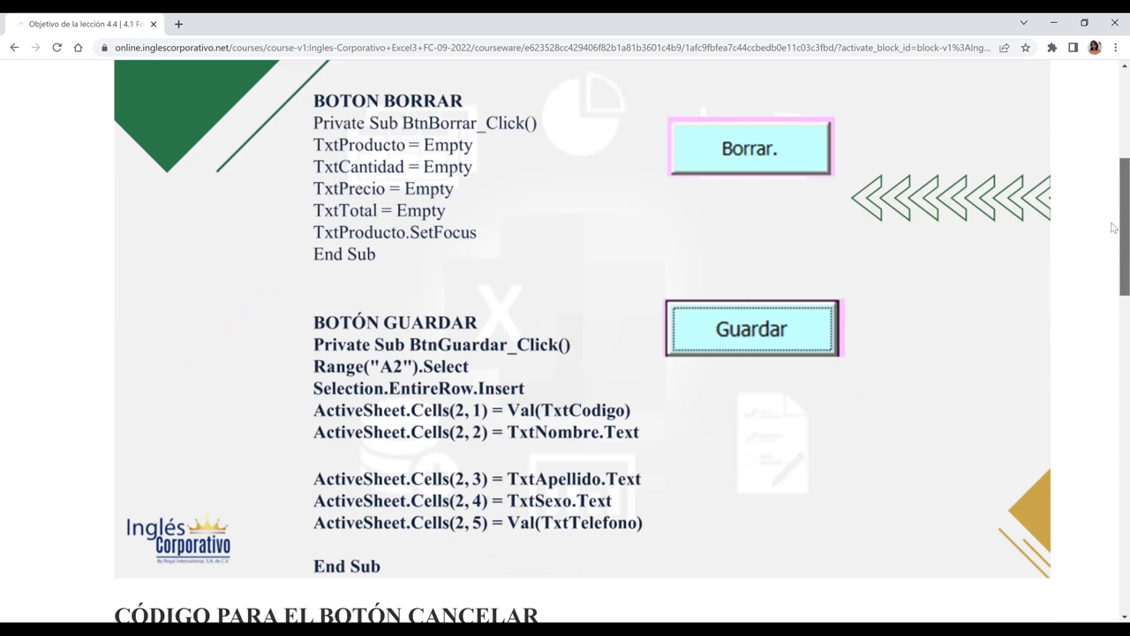
scroll(371, 133, up, 1)
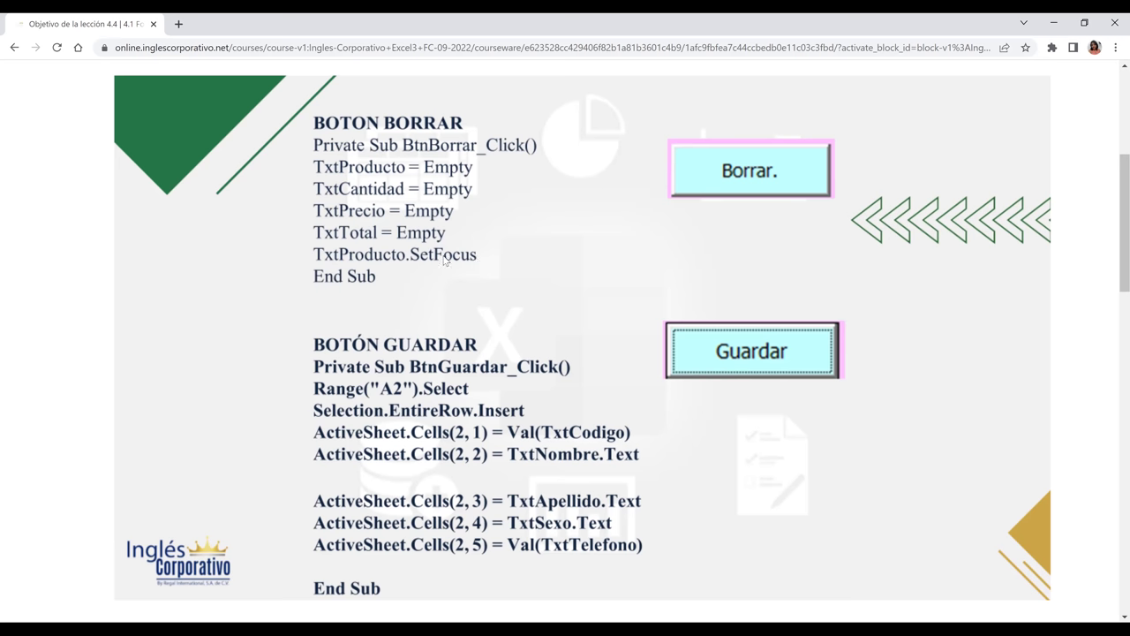
scroll(444, 259, down, 1)
scroll(444, 259, down, 3)
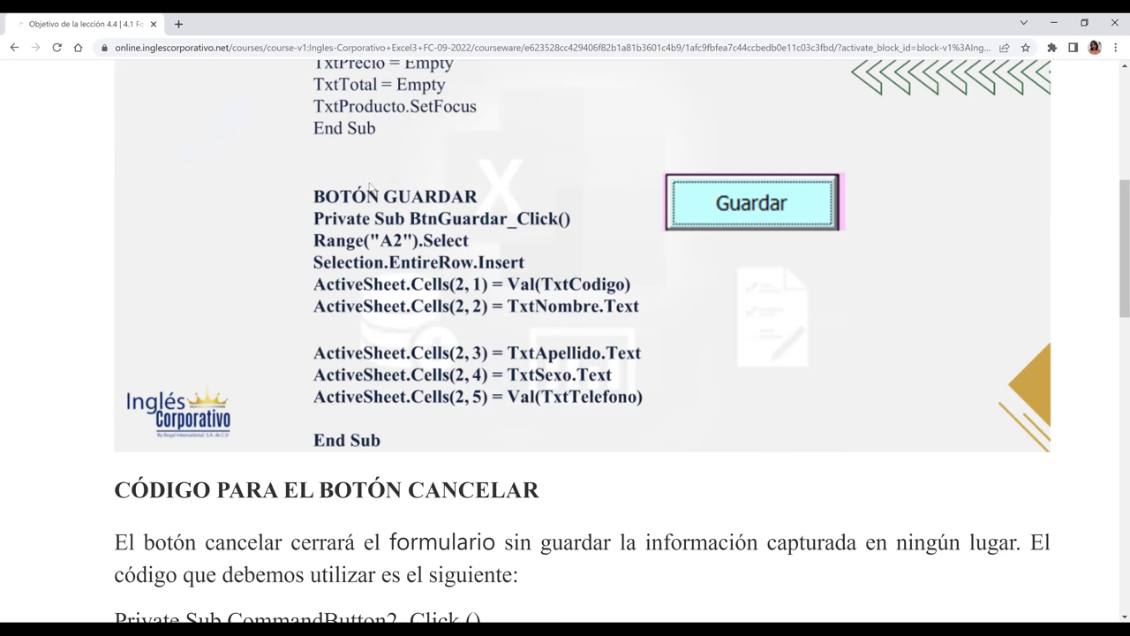
scroll(358, 190, down, 1)
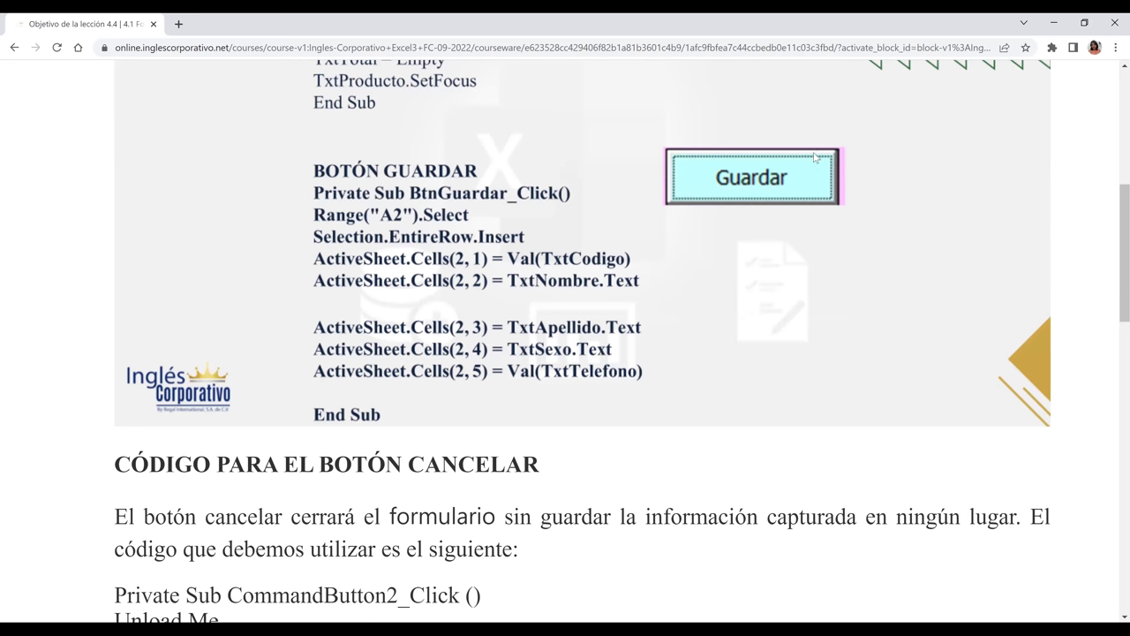
scroll(738, 124, down, 1)
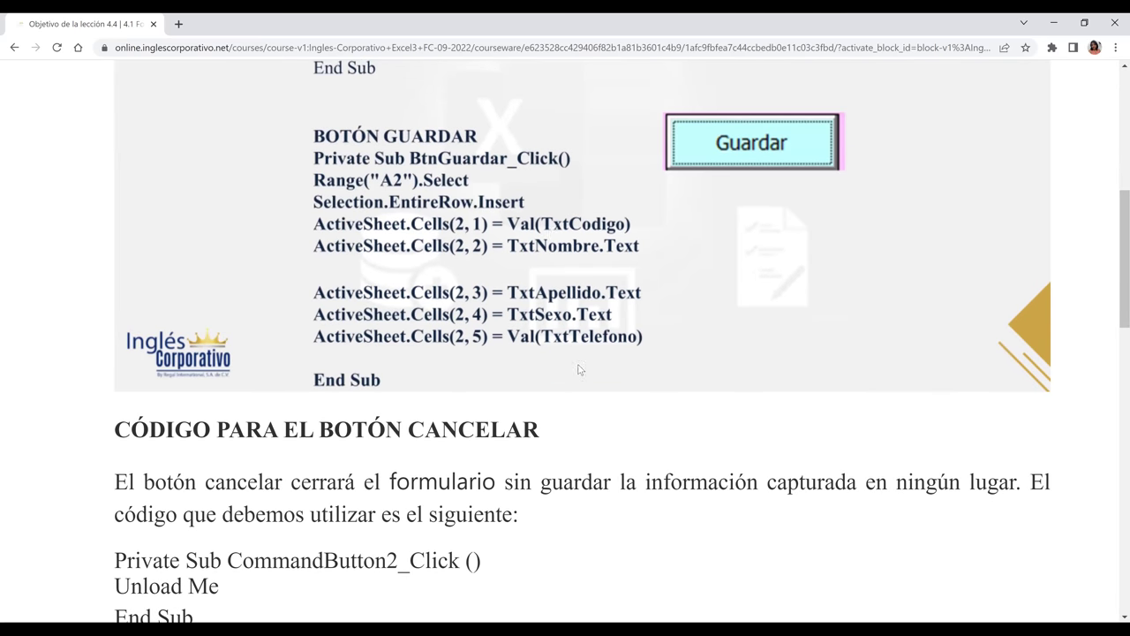